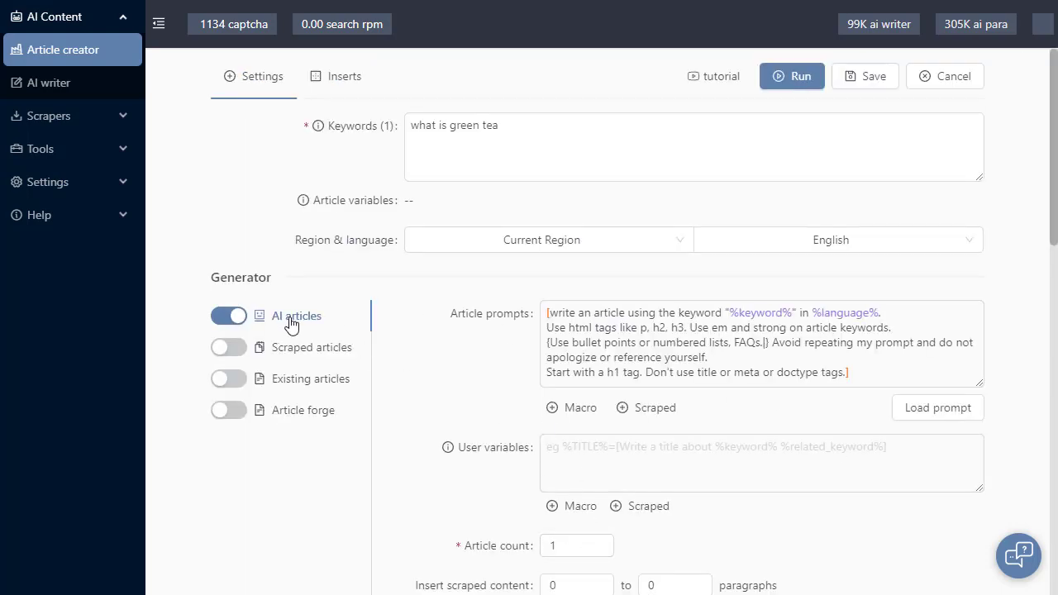
Open the prompt template editor and review the Article html, Article html with FAQ and Article markdown prompts
{"action": "scroll", "coordinate": [622, 215], "scroll_direction": "down", "scroll_amount": 3}
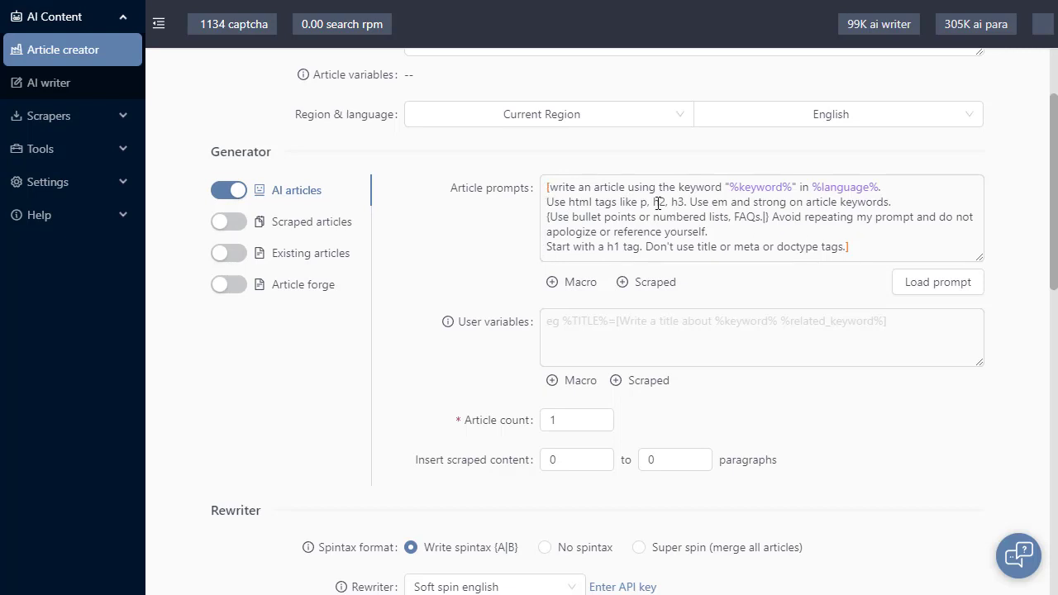
{"action": "left_click", "coordinate": [946, 289]}
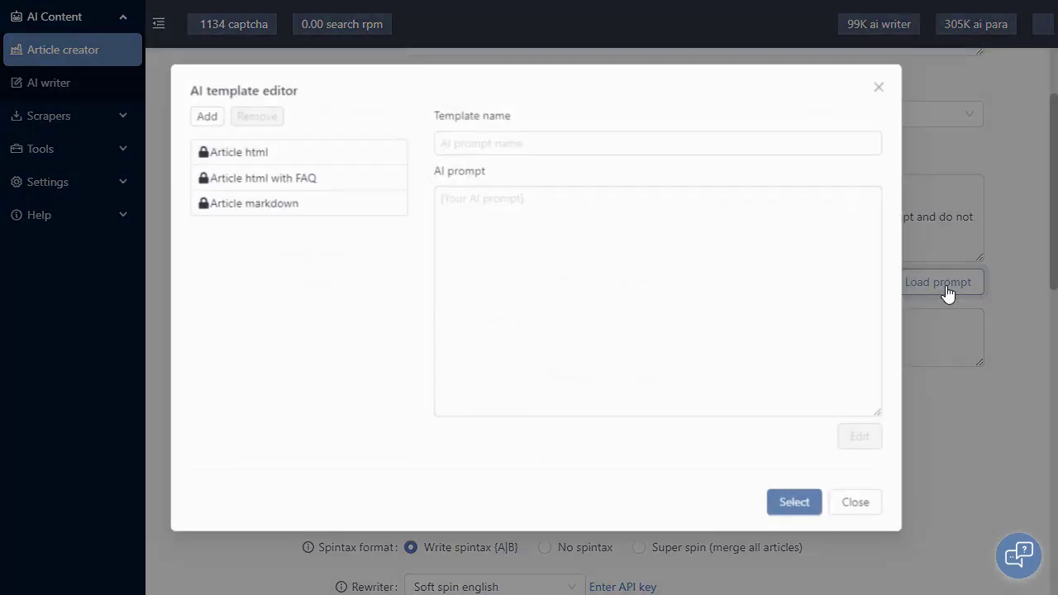
{"action": "left_click", "coordinate": [328, 157]}
{"action": "left_click", "coordinate": [335, 172]}
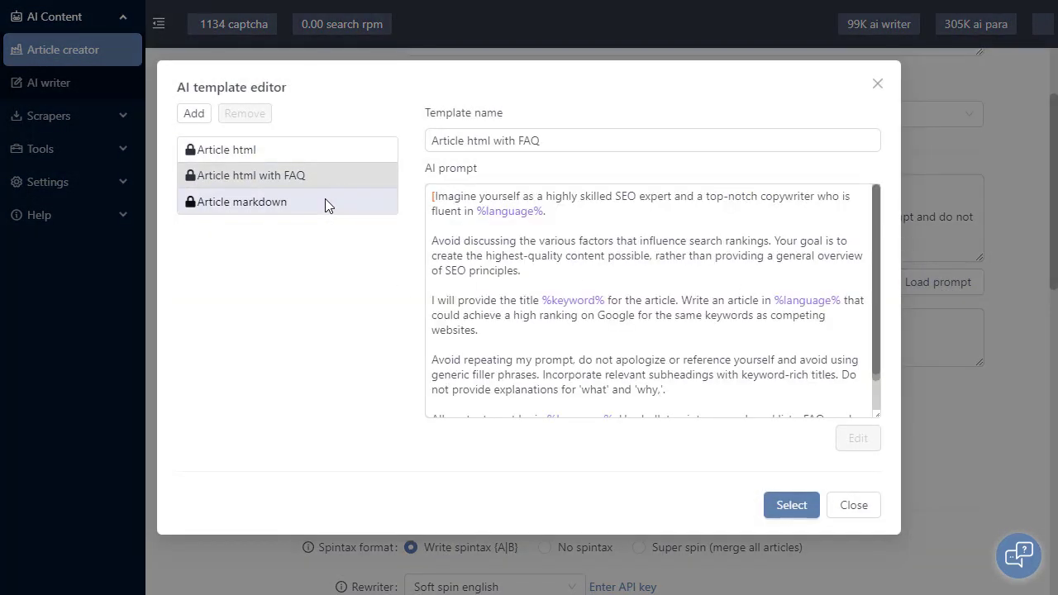
{"action": "left_click", "coordinate": [325, 204]}
{"action": "left_click", "coordinate": [329, 176]}
{"action": "left_click", "coordinate": [326, 157]}
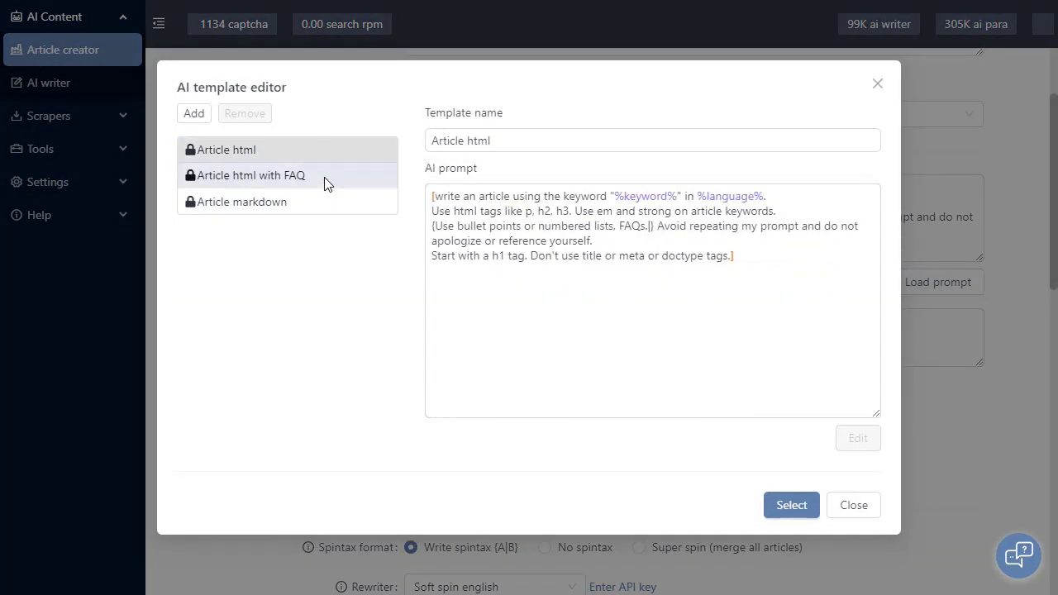
{"action": "left_click", "coordinate": [326, 176]}
{"action": "left_click", "coordinate": [325, 204]}
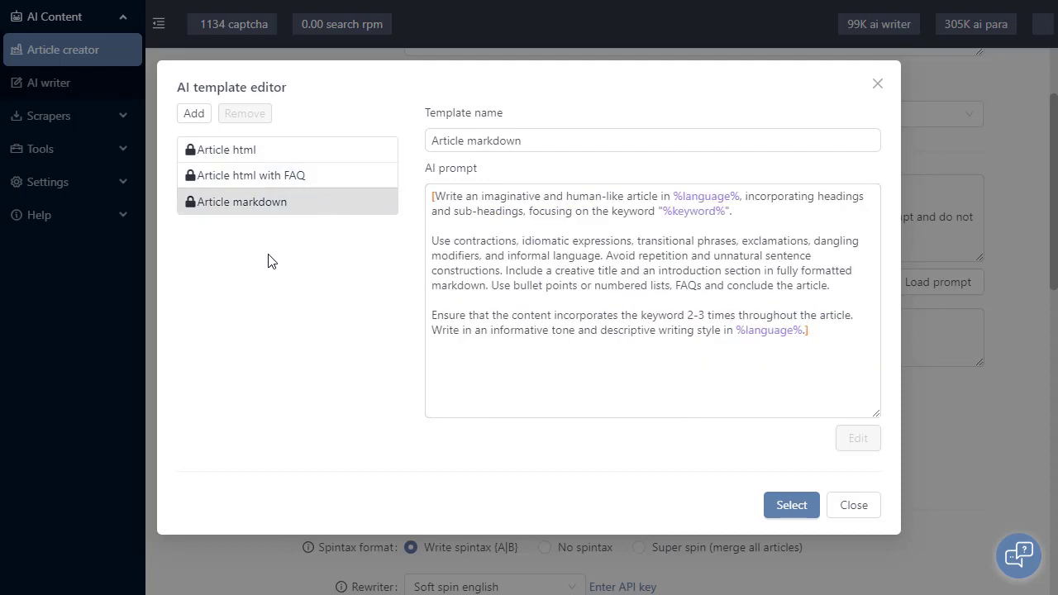
Add a blank AI prompt template and remove it again, and load the Article html template as the article prompt
{"action": "left_click", "coordinate": [195, 116]}
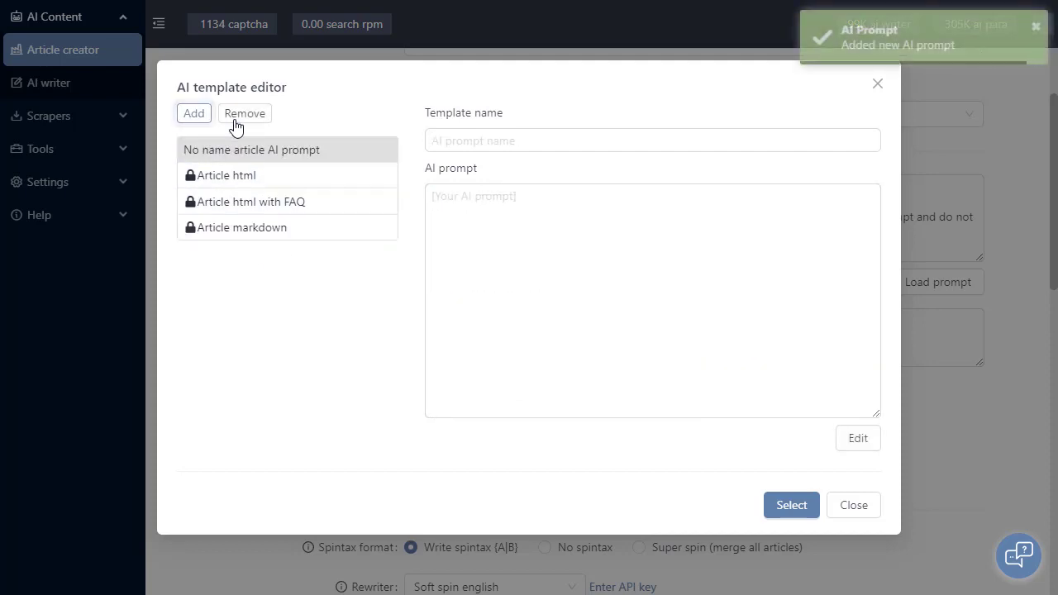
{"action": "left_click", "coordinate": [242, 117]}
{"action": "left_click", "coordinate": [283, 154]}
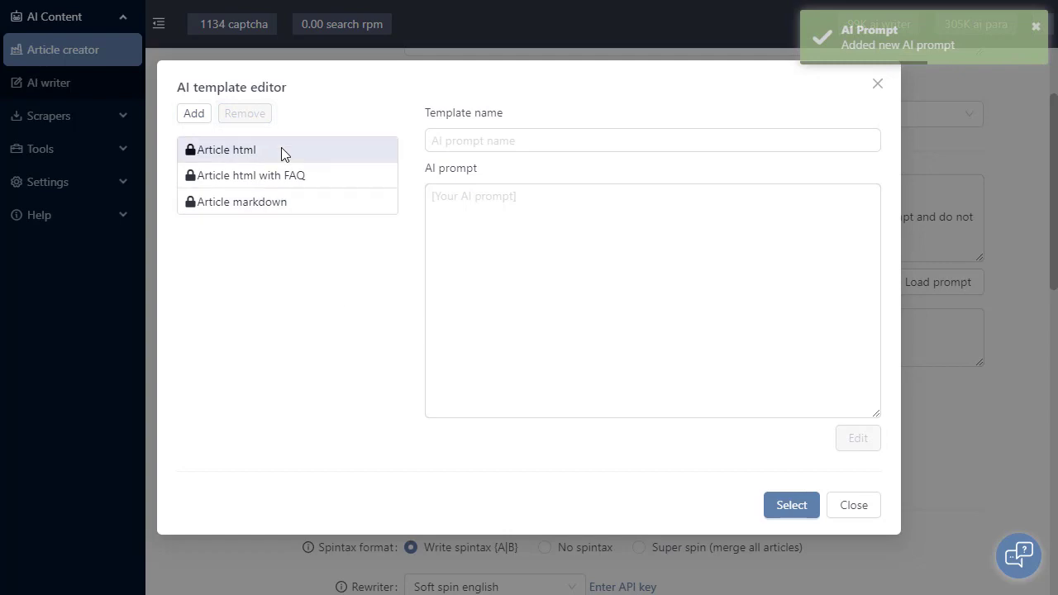
{"action": "left_click", "coordinate": [793, 506]}
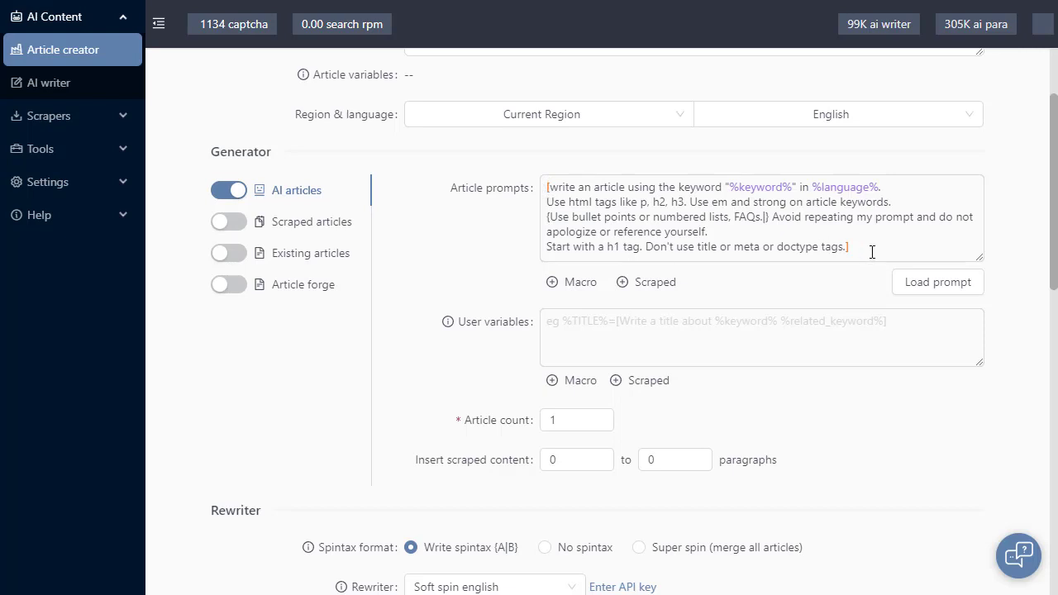
Insert the line "Hello world" above the bracketed AI instructions in the article prompt
{"action": "left_click", "coordinate": [546, 188]}
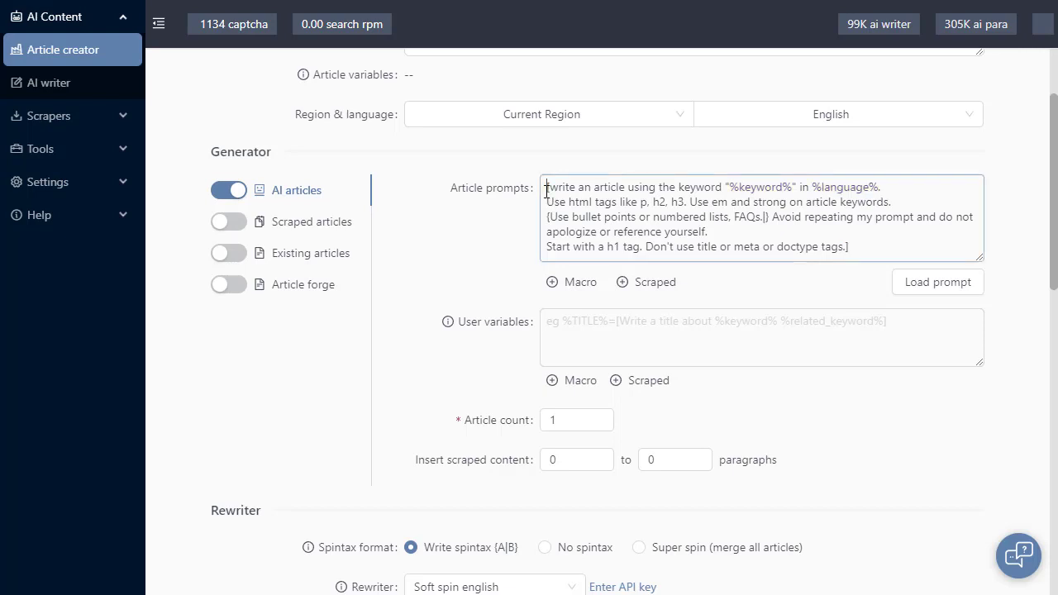
{"action": "key", "text": "Return"}
{"action": "type", "text": "Hel"}
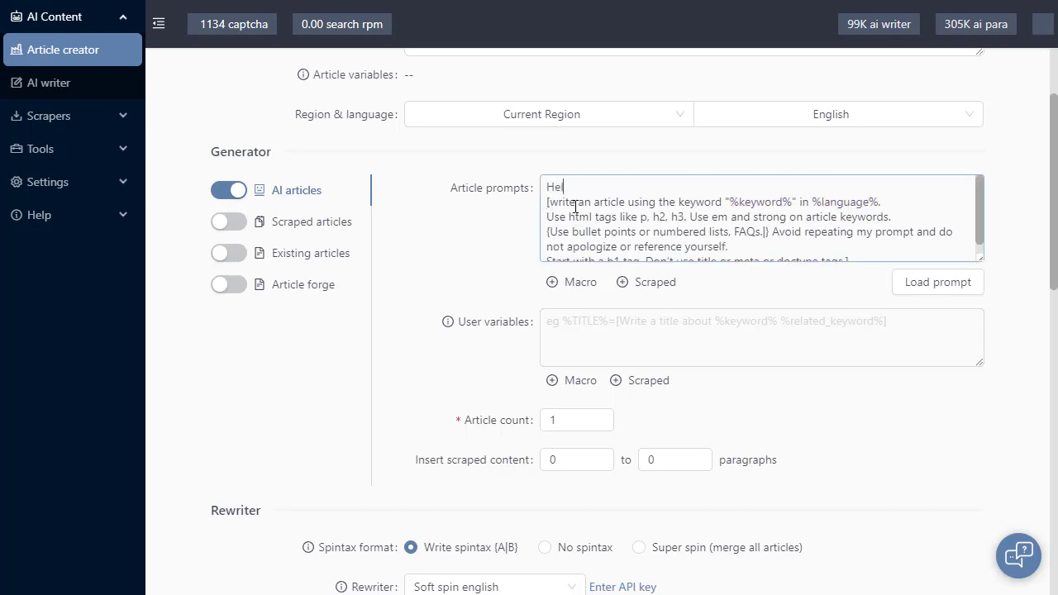
{"action": "type", "text": "lo  world"}
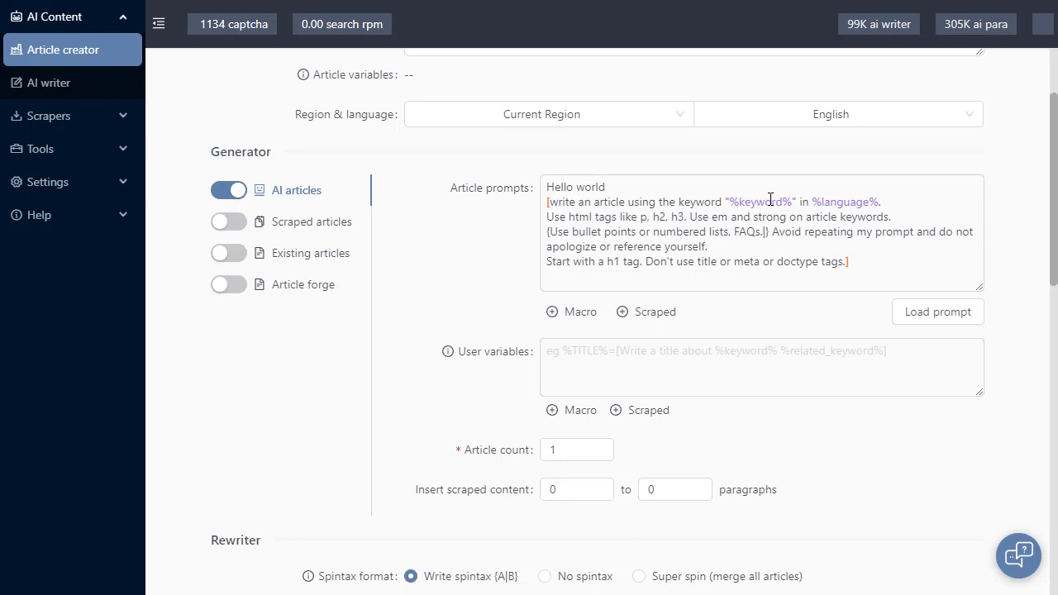
Compare the keyword list with the %keyword% variable in the article prompt by highlighting the variable's name
{"action": "scroll", "coordinate": [1045, 211], "scroll_direction": "up", "scroll_amount": 2}
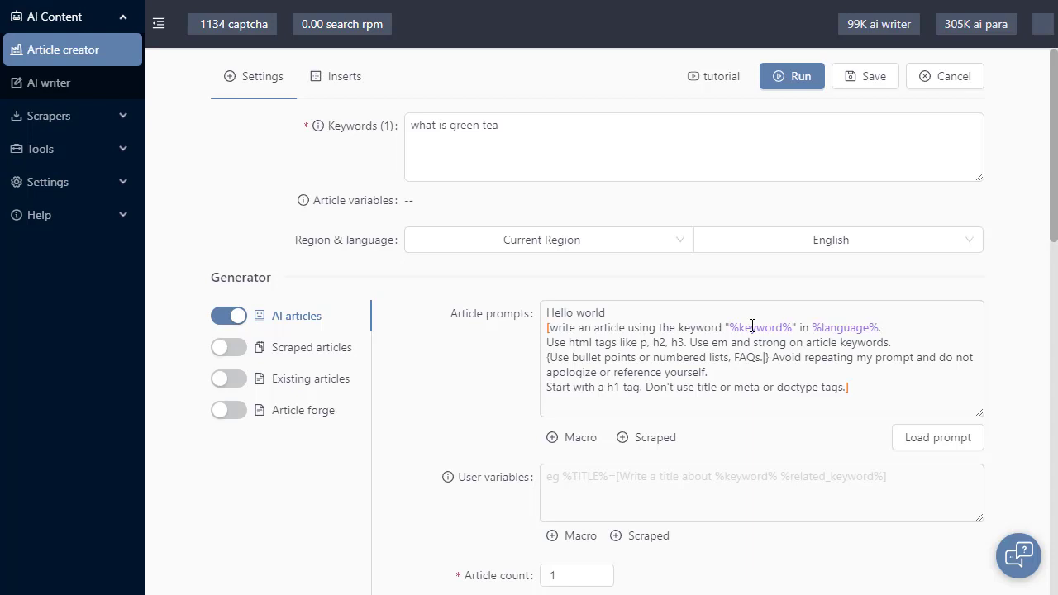
{"action": "left_click", "coordinate": [527, 132]}
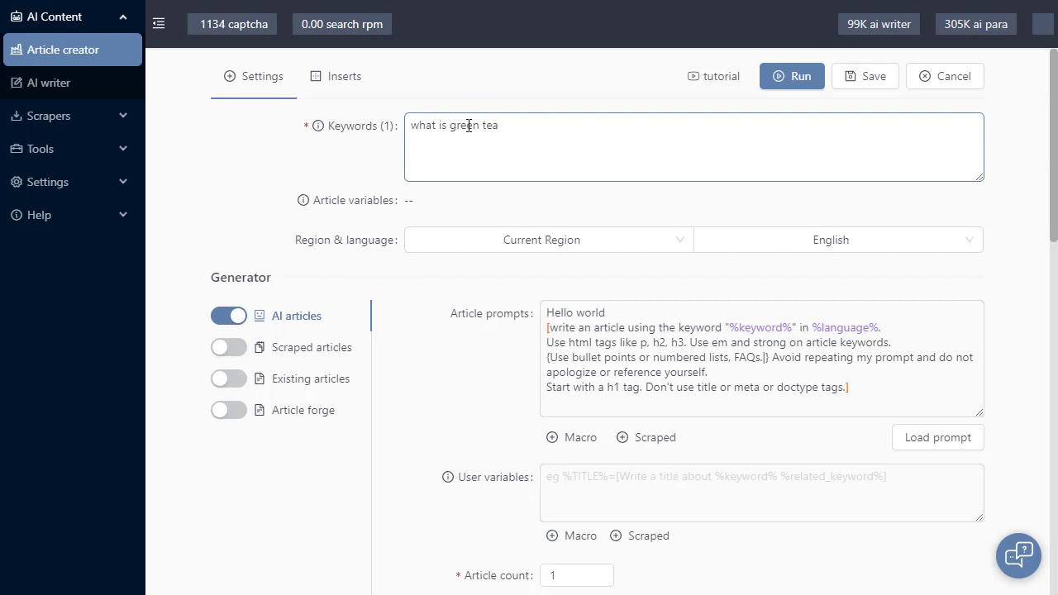
{"action": "double_click", "coordinate": [759, 329]}
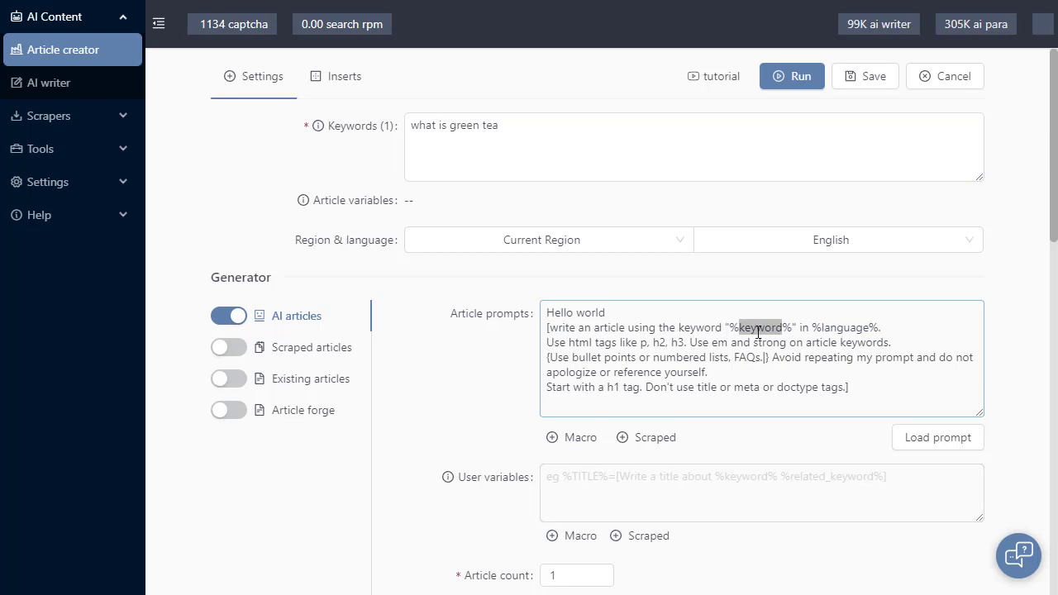
{"action": "left_click", "coordinate": [470, 371]}
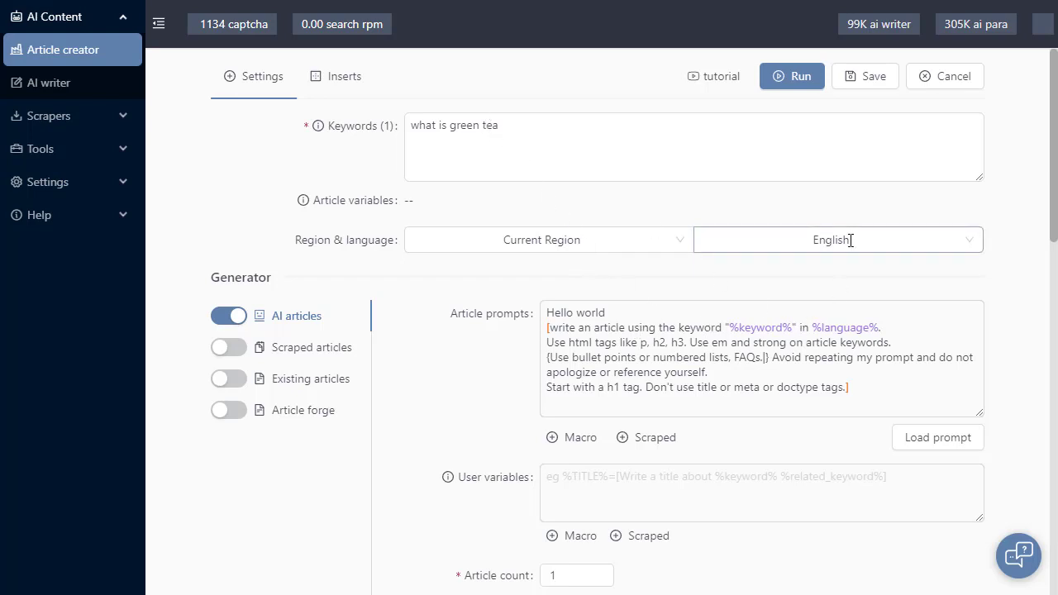
Add "red lemon" as a second keyword on its own line below "what is green tea"
{"action": "left_click", "coordinate": [627, 154]}
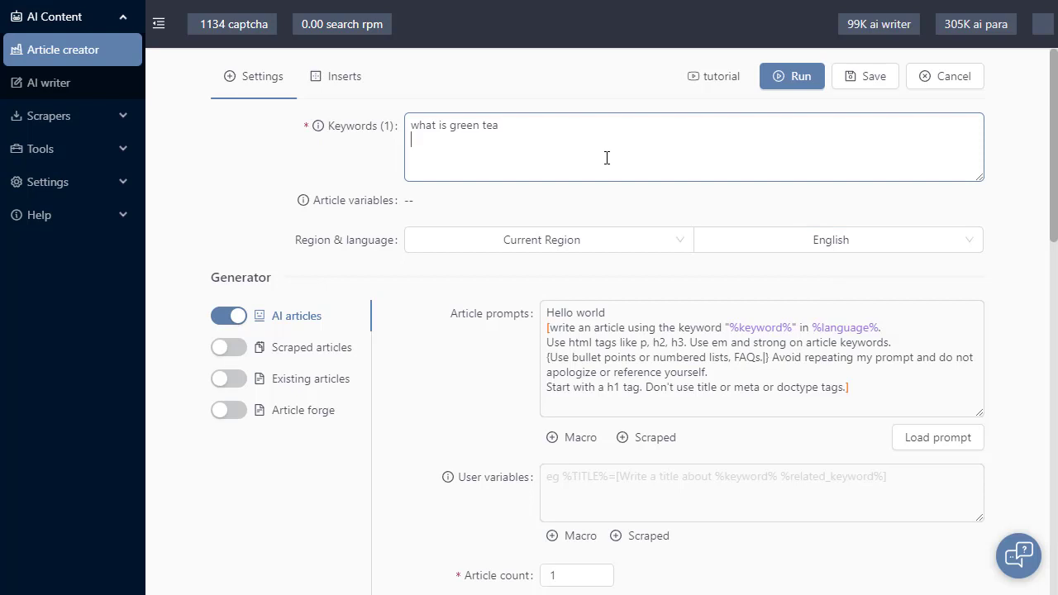
{"action": "type", "text": "red lemon"}
{"action": "left_click", "coordinate": [402, 281]}
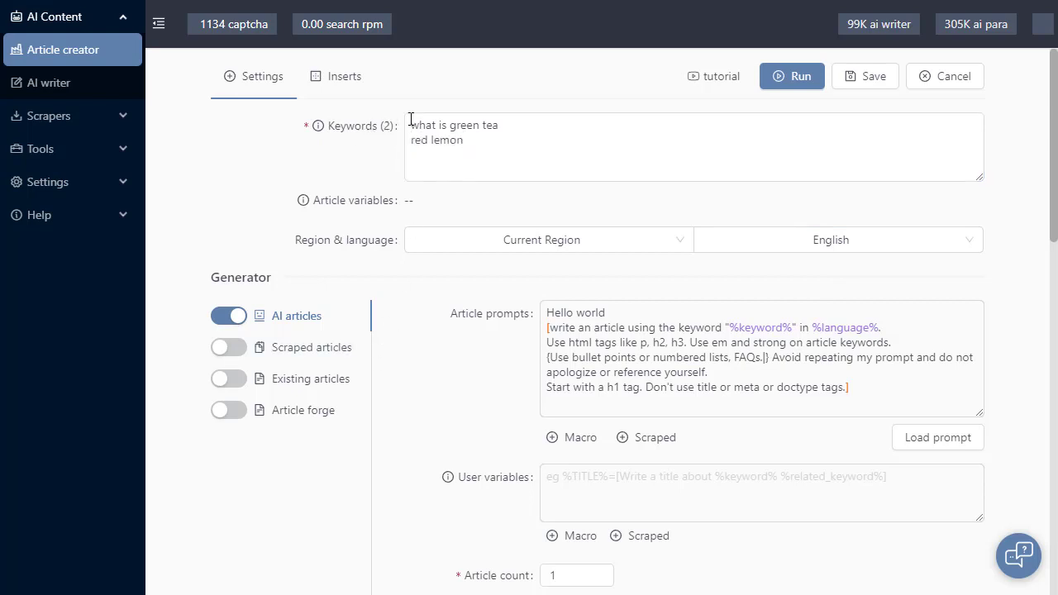
Highlight the "red lemon" entry in the keyword list to compare it with the article prompt's variables
{"action": "left_click", "coordinate": [473, 124]}
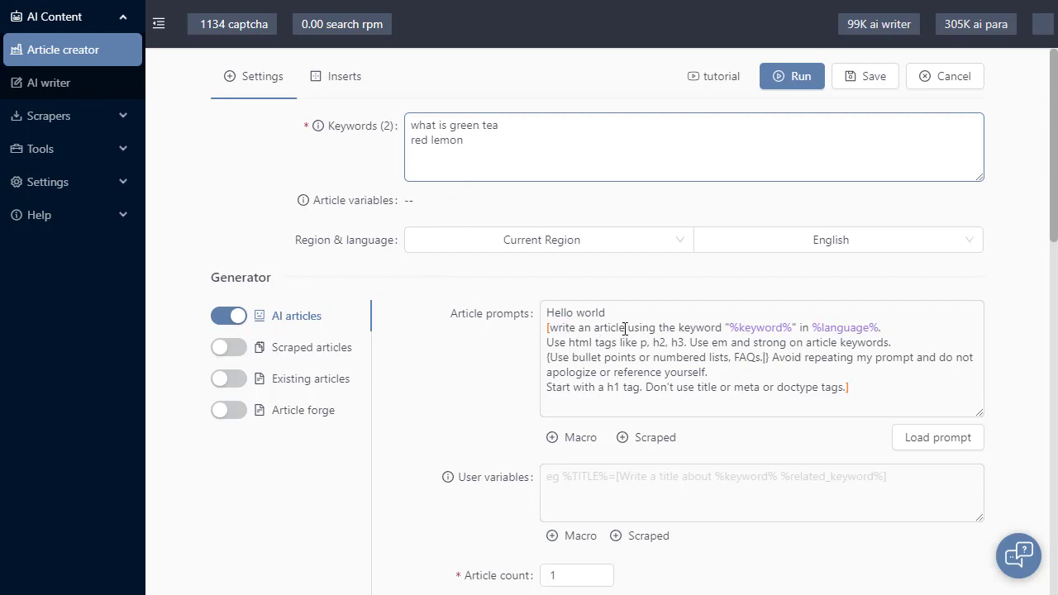
{"action": "left_click_drag", "start_coordinate": [463, 141], "coordinate": [406, 142]}
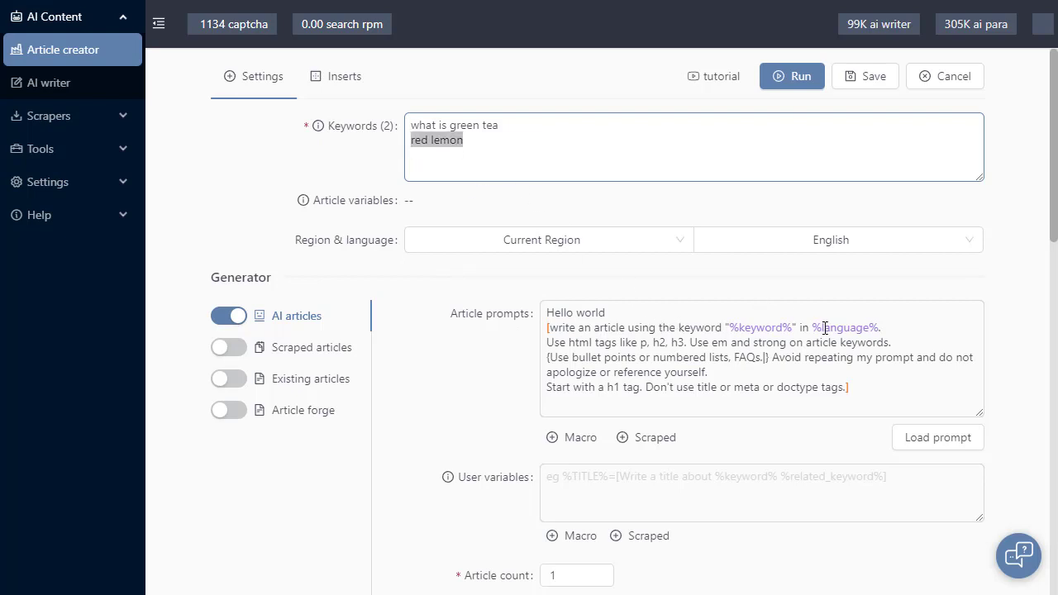
{"action": "left_click", "coordinate": [772, 278]}
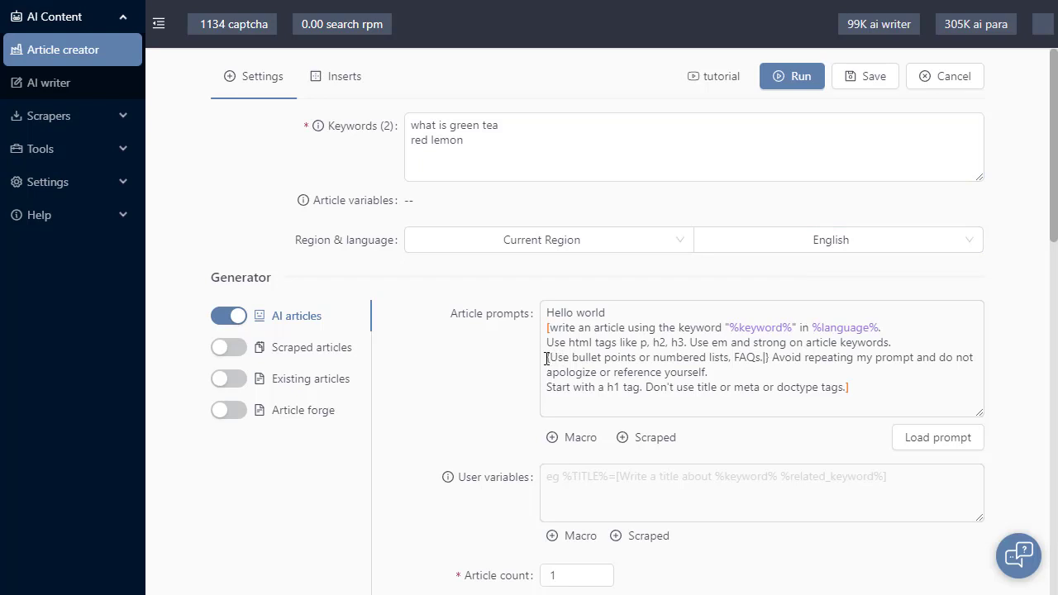
Insert a space after the pipe in the prompt's "{Use bullet points or numbered lists, FAQs.|}" spintax and review its two alternatives
{"action": "left_click_drag", "start_coordinate": [545, 358], "coordinate": [771, 364]}
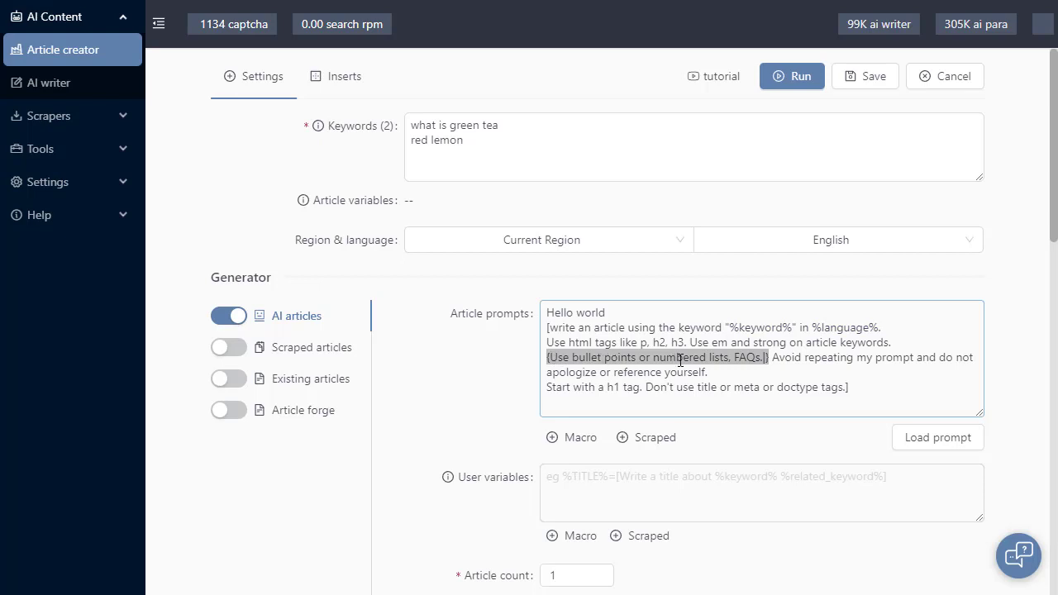
{"action": "left_click", "coordinate": [765, 361]}
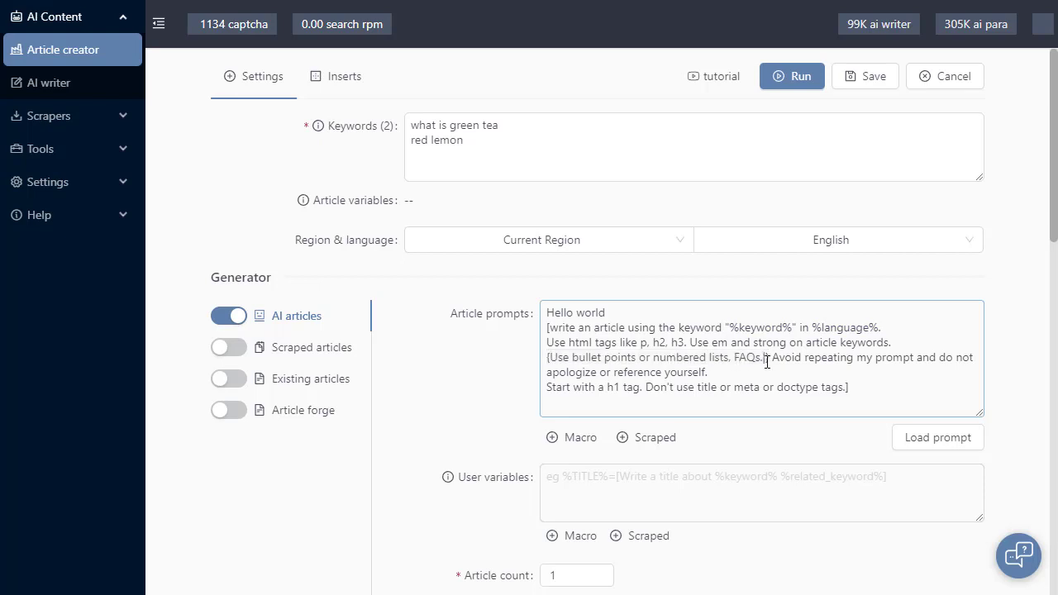
{"action": "type", "text": "|"}
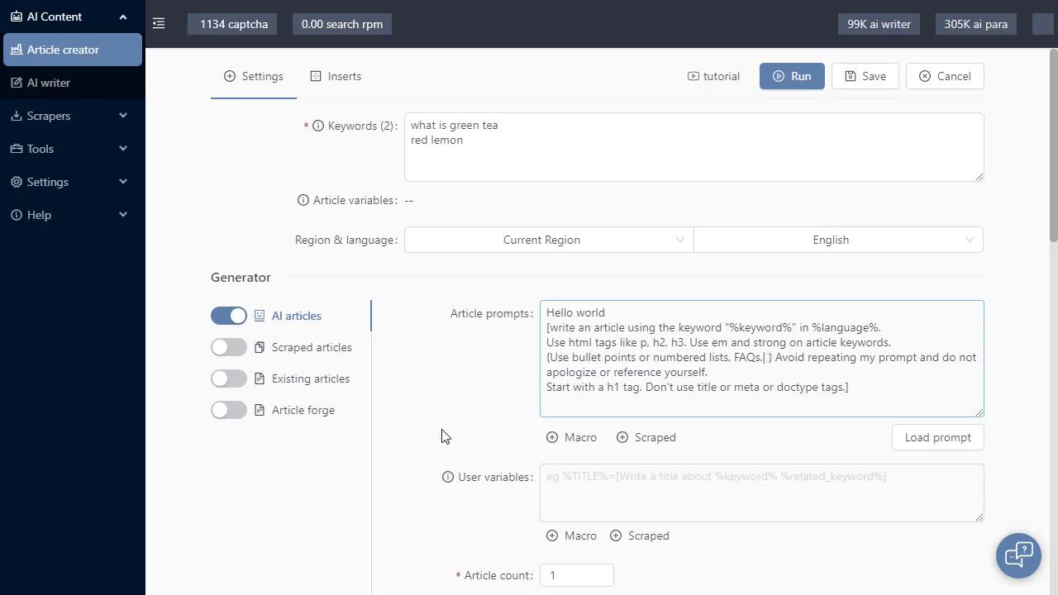
{"action": "left_click_drag", "start_coordinate": [763, 357], "coordinate": [550, 359]}
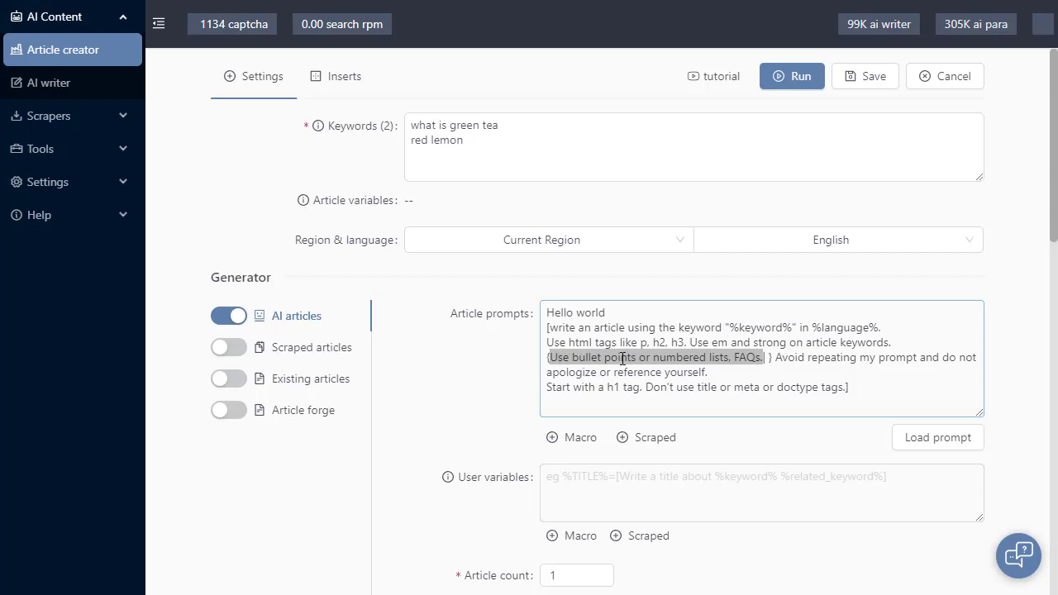
{"action": "left_click", "coordinate": [769, 357]}
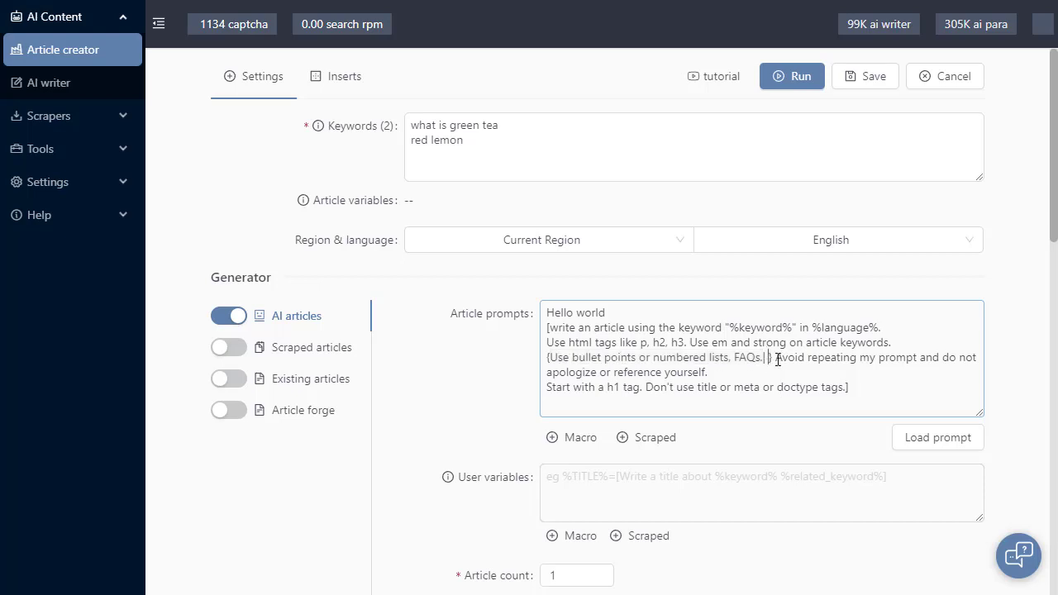
{"action": "left_click", "coordinate": [466, 374]}
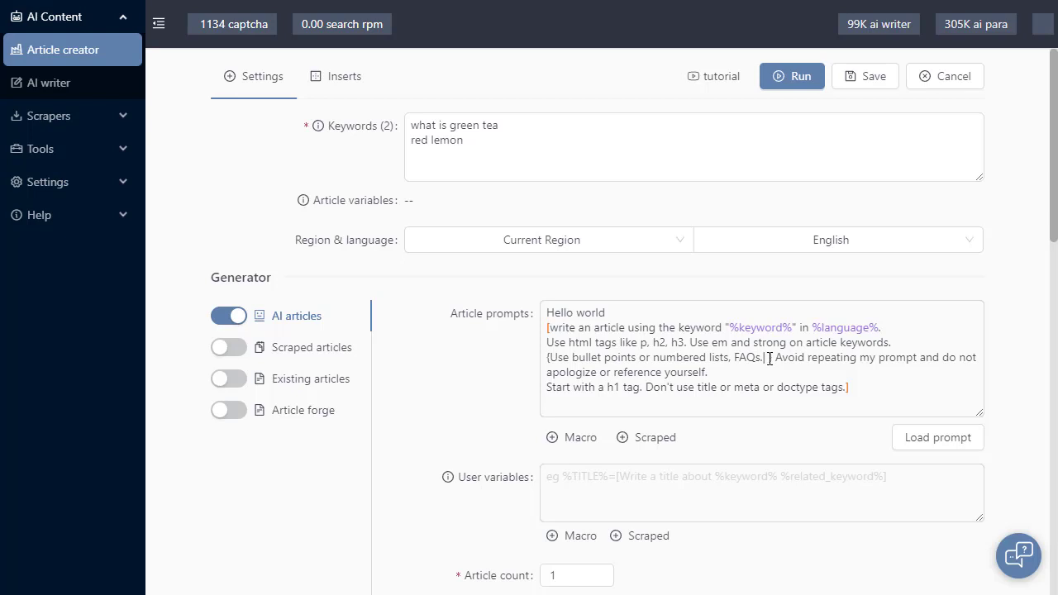
Try the [img-src-base64:%keyword%] macro in the second alternative of the prompt's bullet-points spintax and delete it again
{"action": "left_click", "coordinate": [580, 440]}
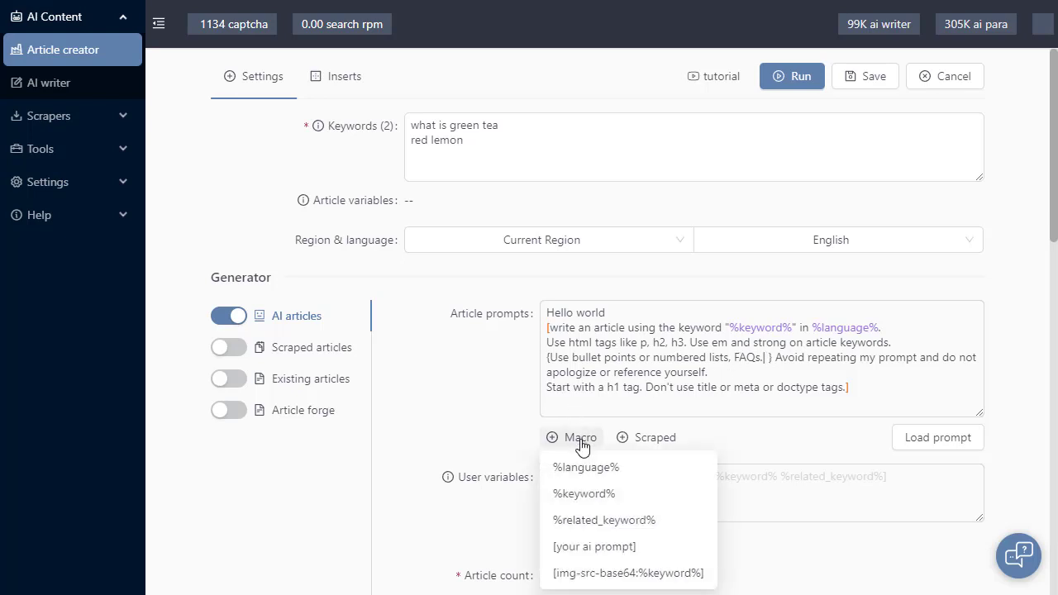
{"action": "left_click", "coordinate": [585, 464]}
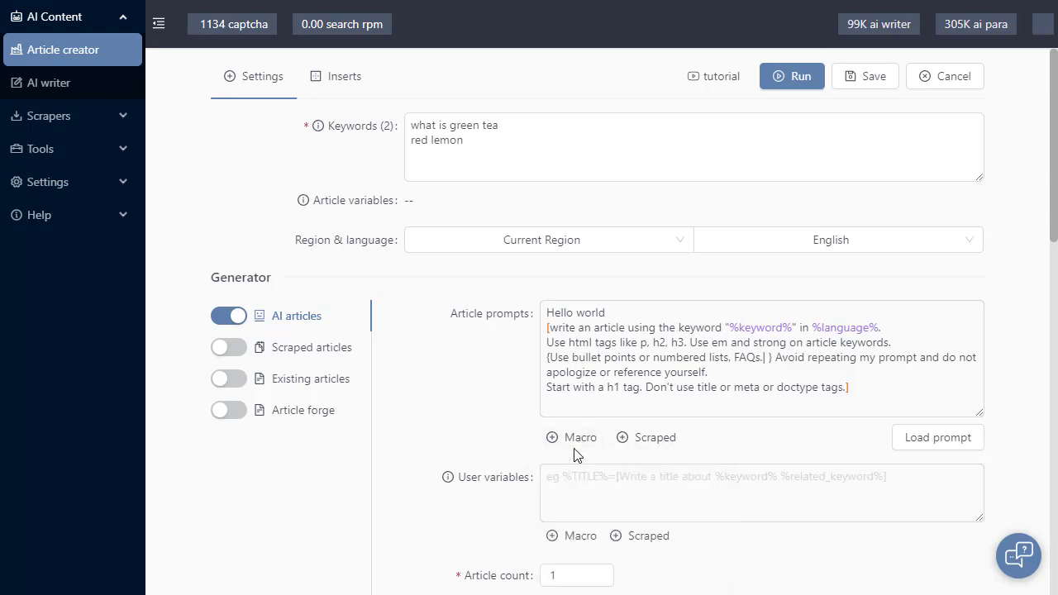
{"action": "mouse_move", "coordinate": [576, 444]}
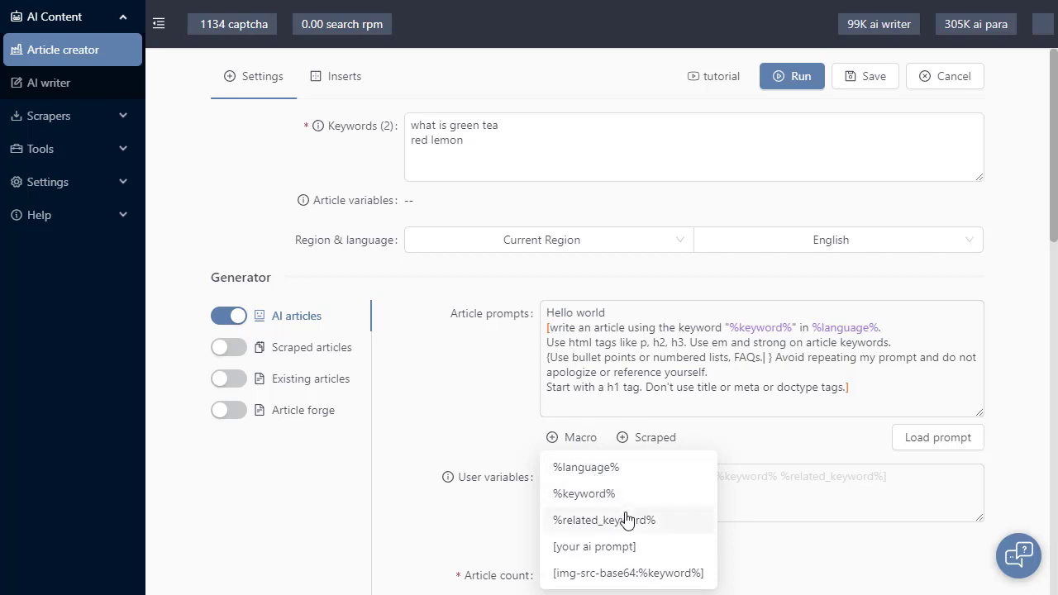
{"action": "left_click", "coordinate": [617, 576]}
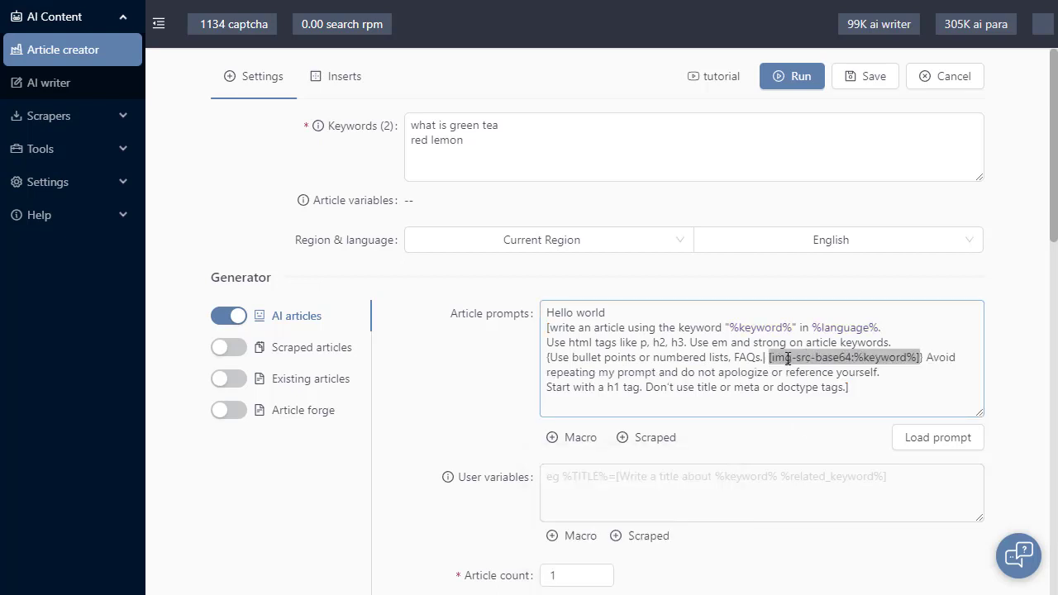
{"action": "key", "text": "BackSpace"}
Set the scraper's search result limit to 0 and check the scraped-content options for the AI articles
{"action": "mouse_move", "coordinate": [653, 450]}
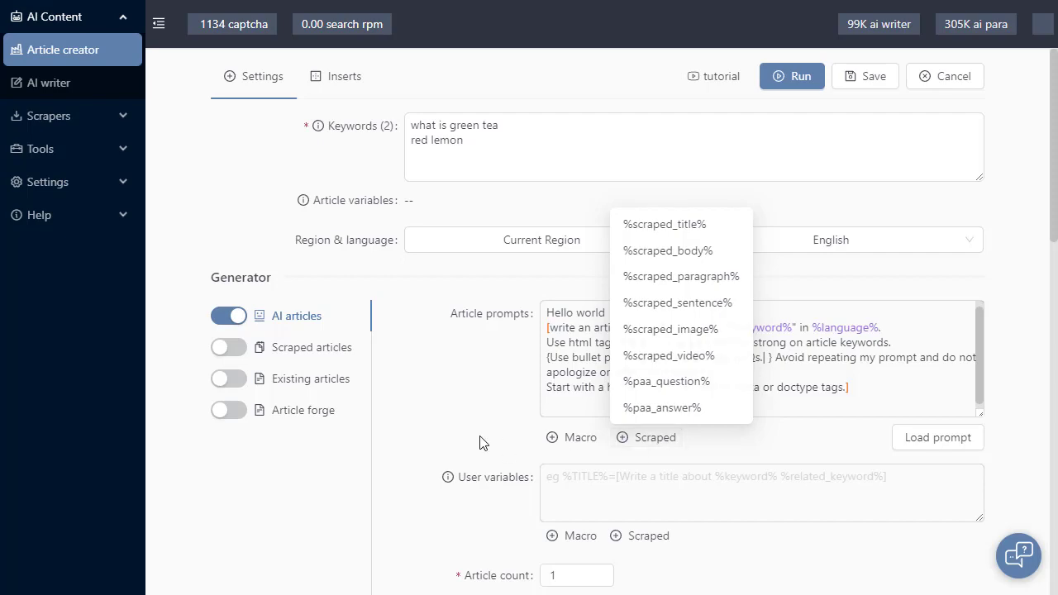
{"action": "scroll", "coordinate": [463, 426], "scroll_direction": "down", "scroll_amount": 7}
{"action": "scroll", "coordinate": [461, 413], "scroll_direction": "down", "scroll_amount": 2}
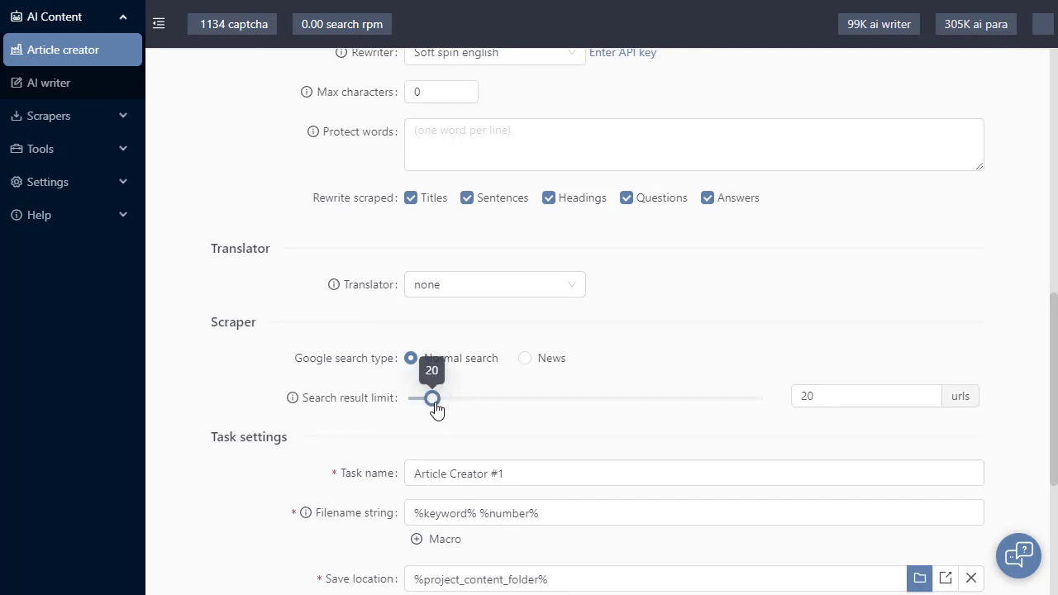
{"action": "left_click_drag", "start_coordinate": [432, 400], "coordinate": [371, 399]}
{"action": "scroll", "coordinate": [364, 413], "scroll_direction": "up", "scroll_amount": 4}
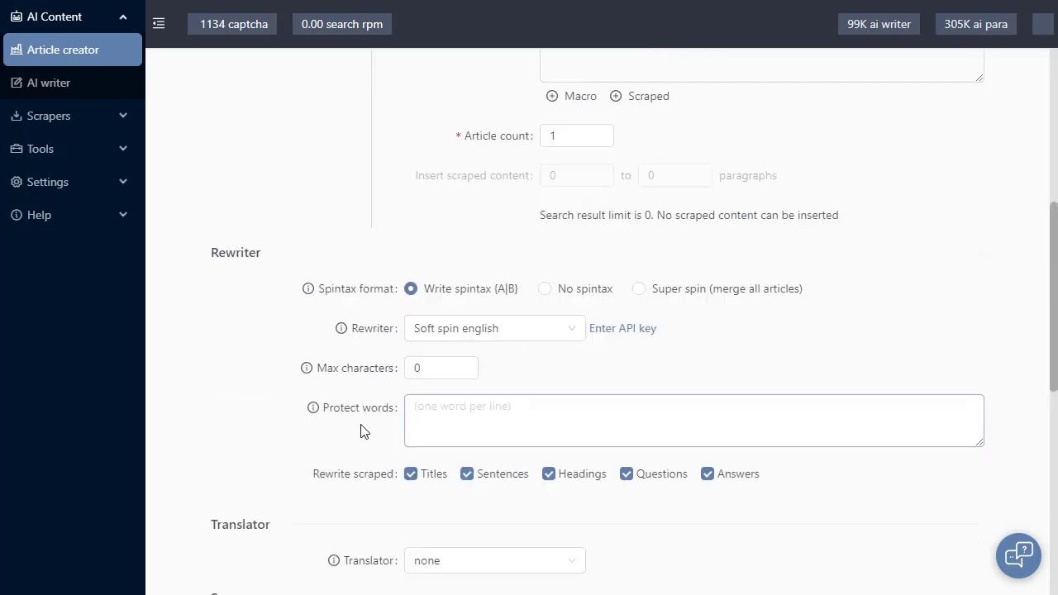
{"action": "scroll", "coordinate": [392, 463], "scroll_direction": "up", "scroll_amount": 4}
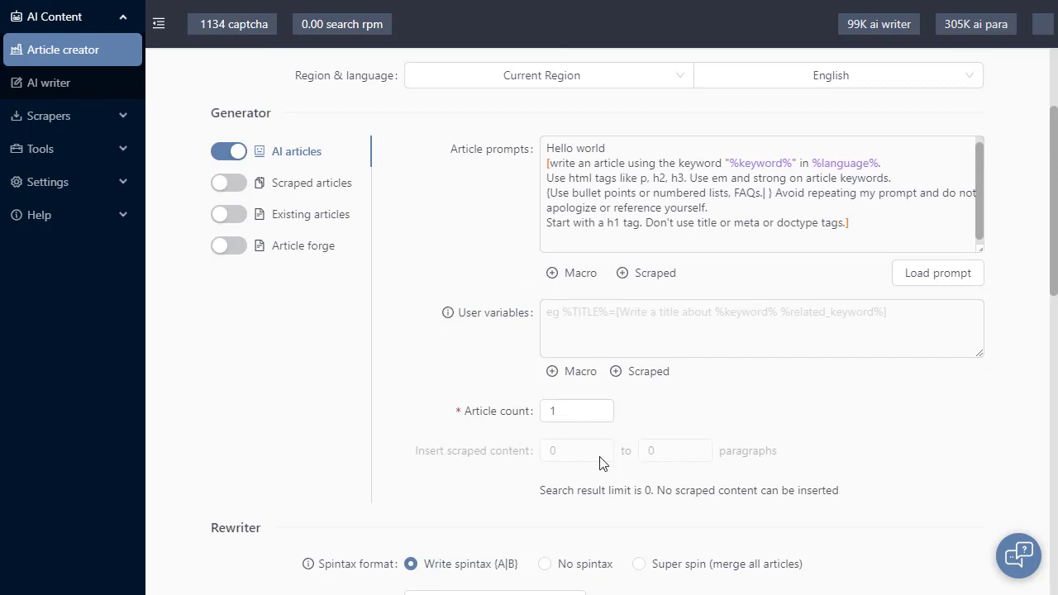
{"action": "left_click", "coordinate": [634, 275]}
Set the scraper's search result limit to 21 urls
{"action": "scroll", "coordinate": [361, 409], "scroll_direction": "down", "scroll_amount": 2}
{"action": "scroll", "coordinate": [361, 408], "scroll_direction": "down", "scroll_amount": 6}
{"action": "left_click_drag", "start_coordinate": [408, 398], "coordinate": [432, 397]}
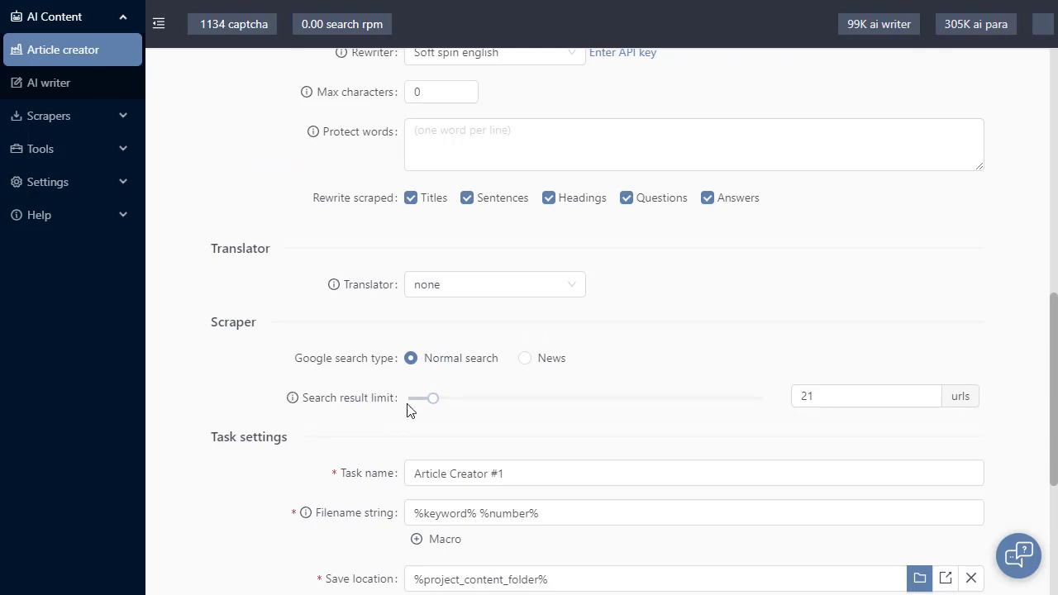
Check the AI articles' scraped-content paragraph range and the scraped macros available for the article prompt
{"action": "scroll", "coordinate": [692, 474], "scroll_direction": "up", "scroll_amount": 4}
{"action": "scroll", "coordinate": [813, 476], "scroll_direction": "up", "scroll_amount": 4}
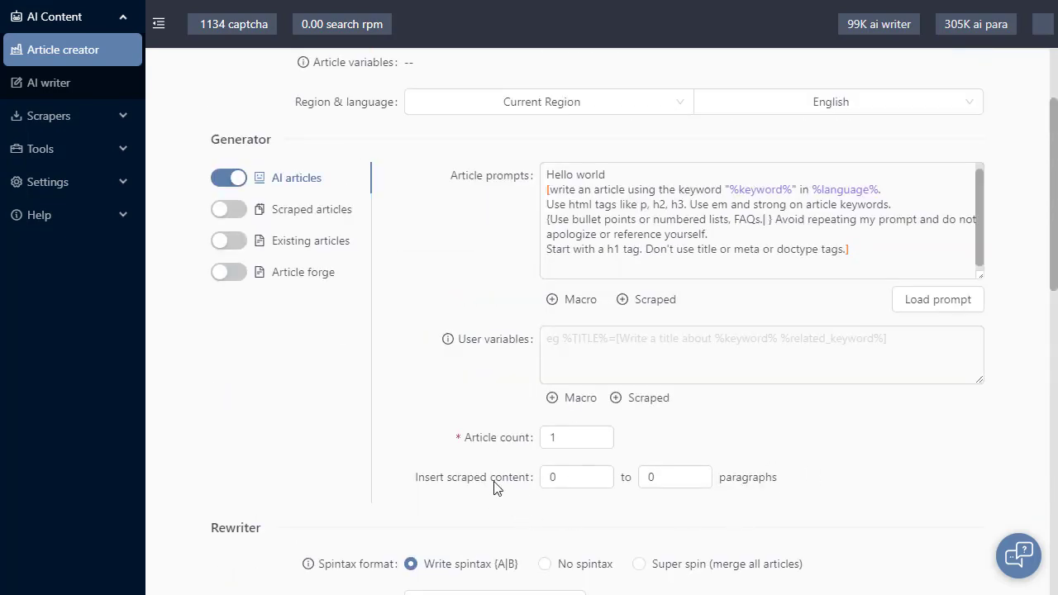
{"action": "left_click", "coordinate": [552, 477]}
{"action": "left_click", "coordinate": [684, 479]}
{"action": "left_click", "coordinate": [909, 476]}
{"action": "left_click", "coordinate": [674, 311]}
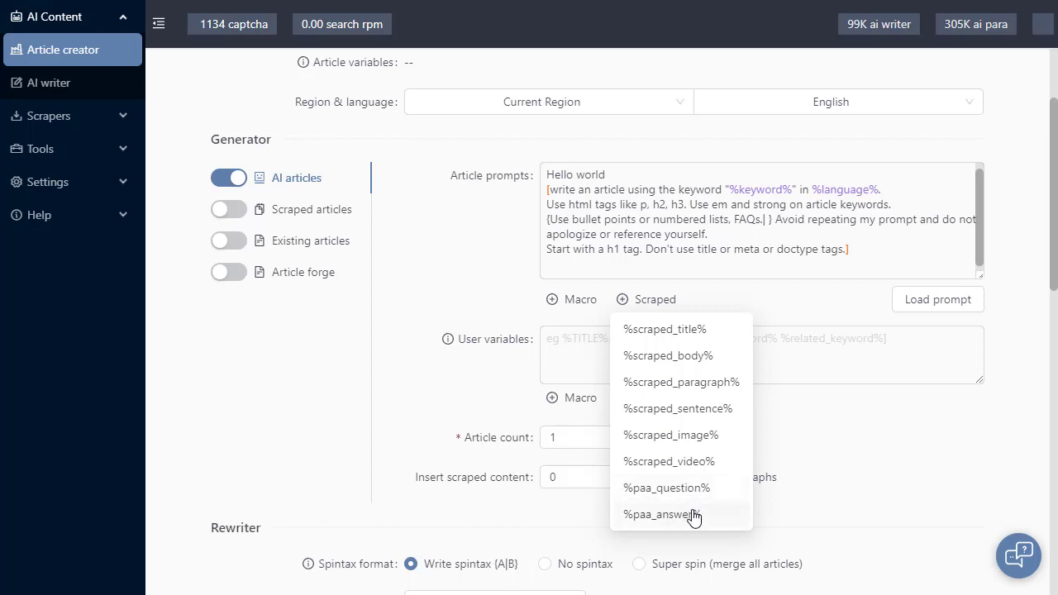
Clear all the text from the article prompt
{"action": "left_click", "coordinate": [897, 250]}
{"action": "key", "text": "ctrl+a"}
{"action": "key", "text": "BackSpace"}
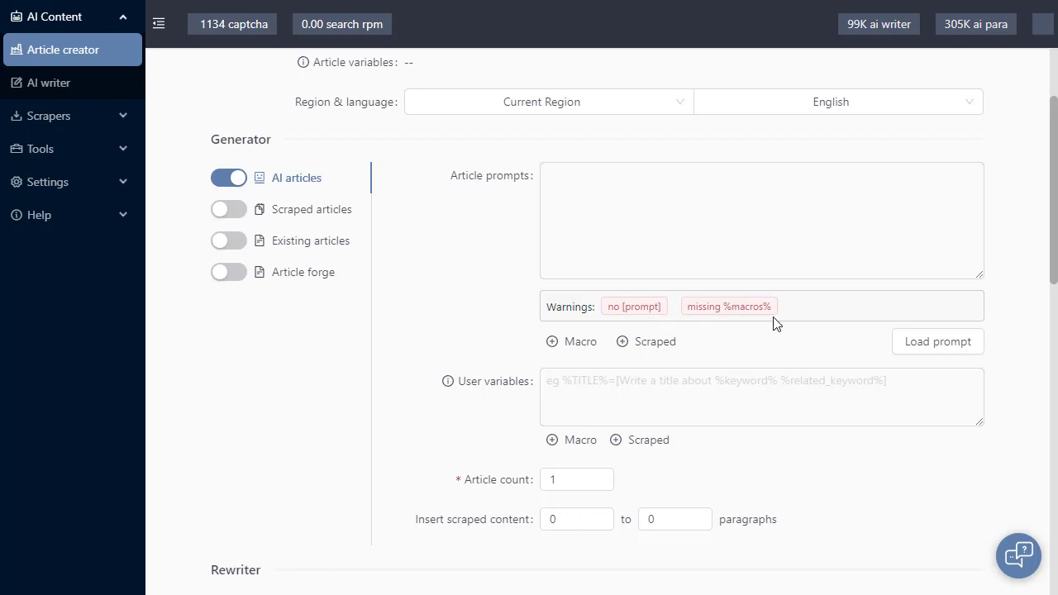
Insert the [your ai prompt] macro into the article prompt and remove its placeholder text, leaving only the square brackets
{"action": "left_click", "coordinate": [661, 343]}
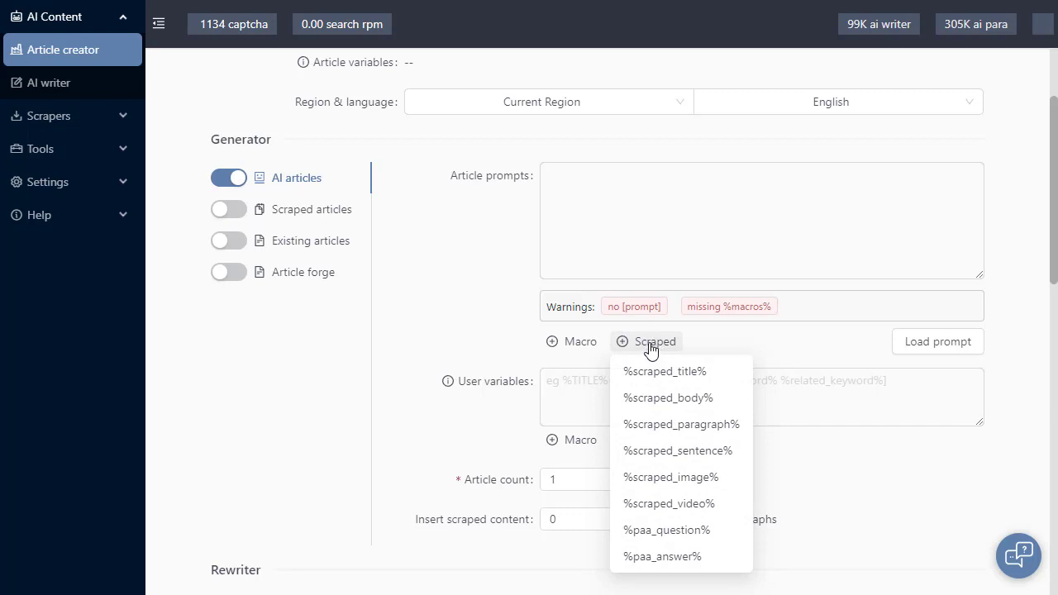
{"action": "mouse_move", "coordinate": [578, 345]}
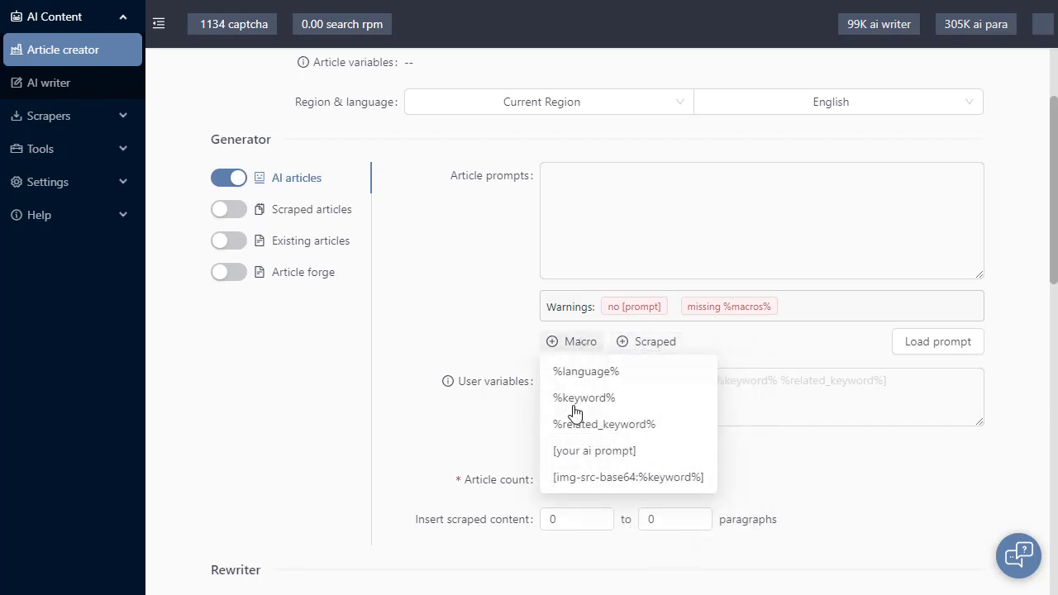
{"action": "left_click", "coordinate": [567, 453]}
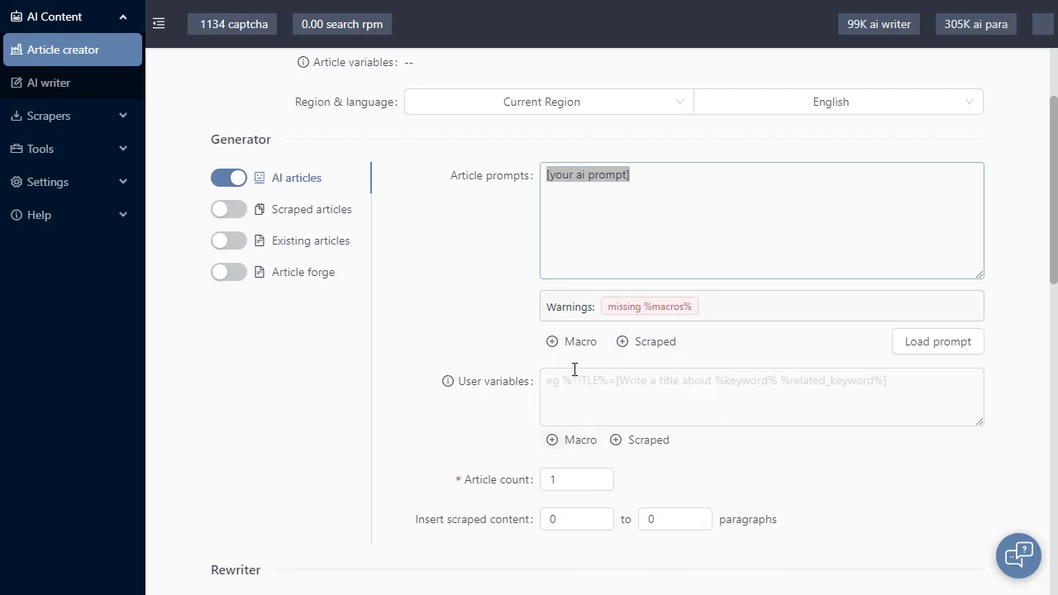
{"action": "left_click_drag", "start_coordinate": [627, 179], "coordinate": [547, 178]}
{"action": "key", "text": "BackSpace"}
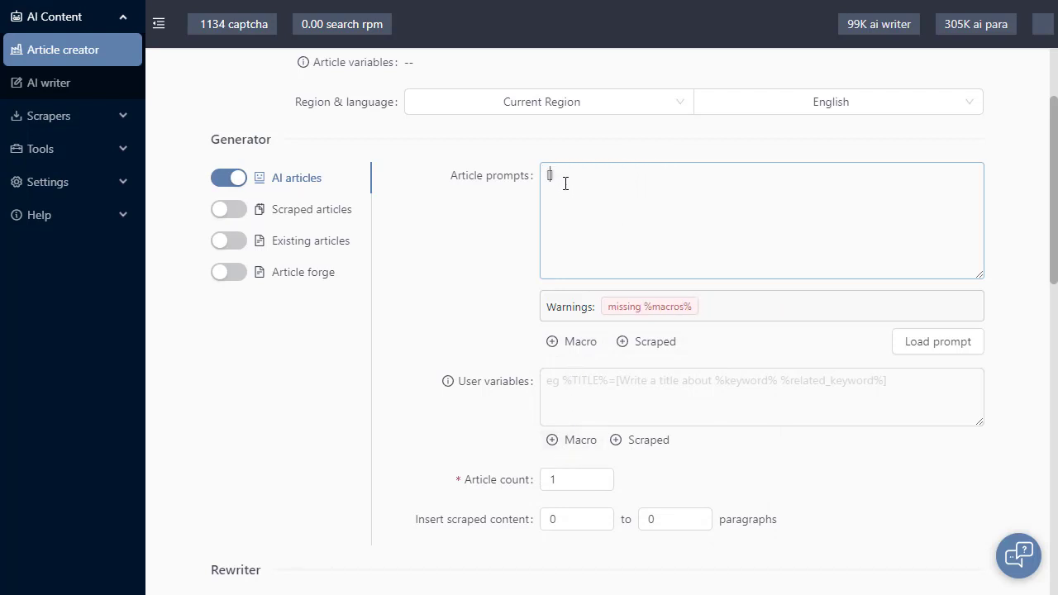
Fill the prompt's brackets with "answer this question" followed by the scraped %paa_question% macro
{"action": "left_click", "coordinate": [645, 341]}
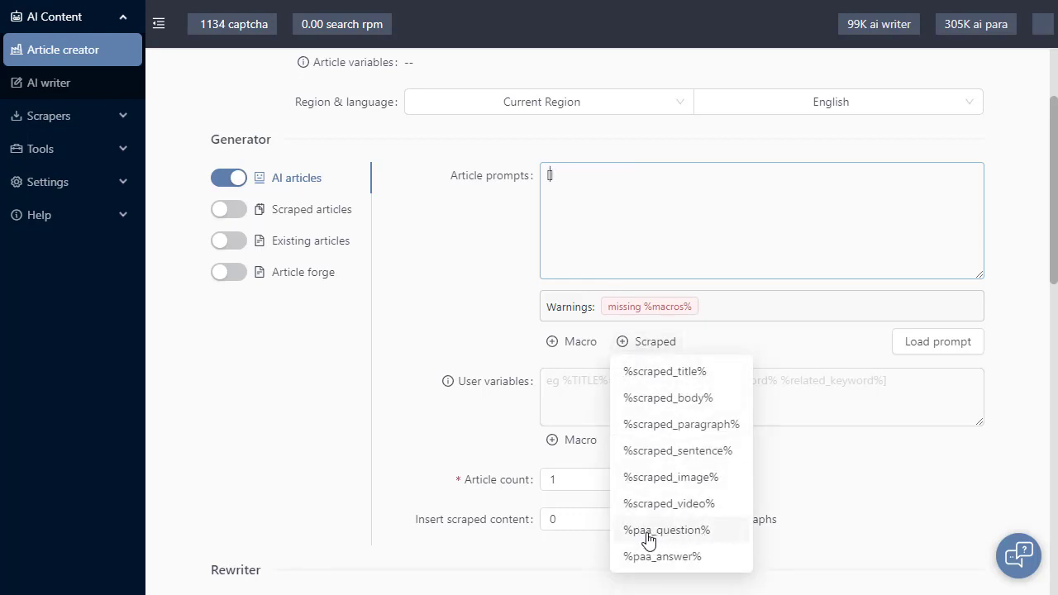
{"action": "left_click", "coordinate": [681, 529]}
{"action": "type", "text": "answer this qu"}
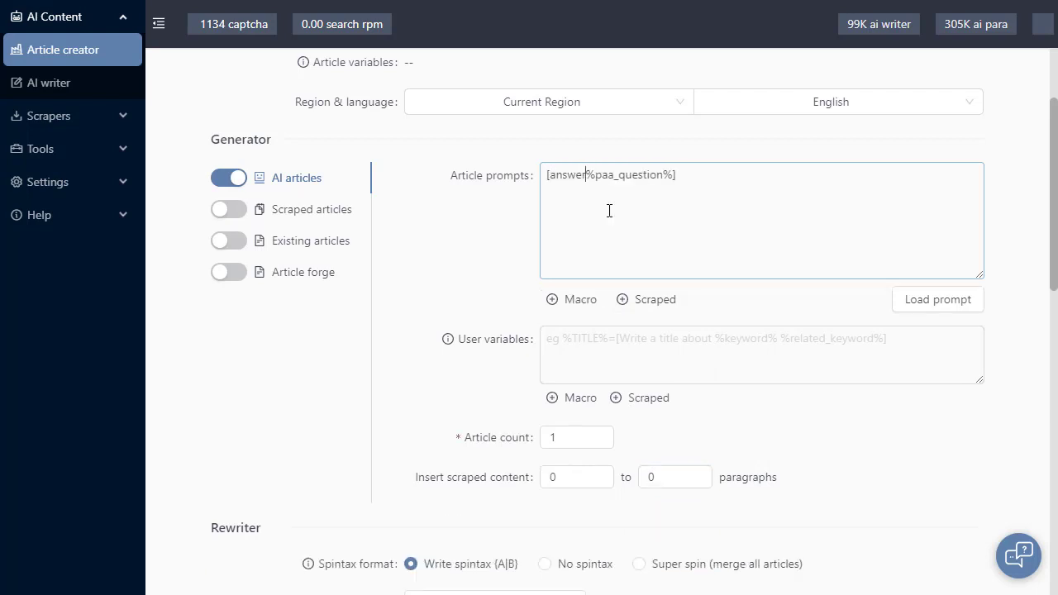
{"action": "type", "text": "estion"}
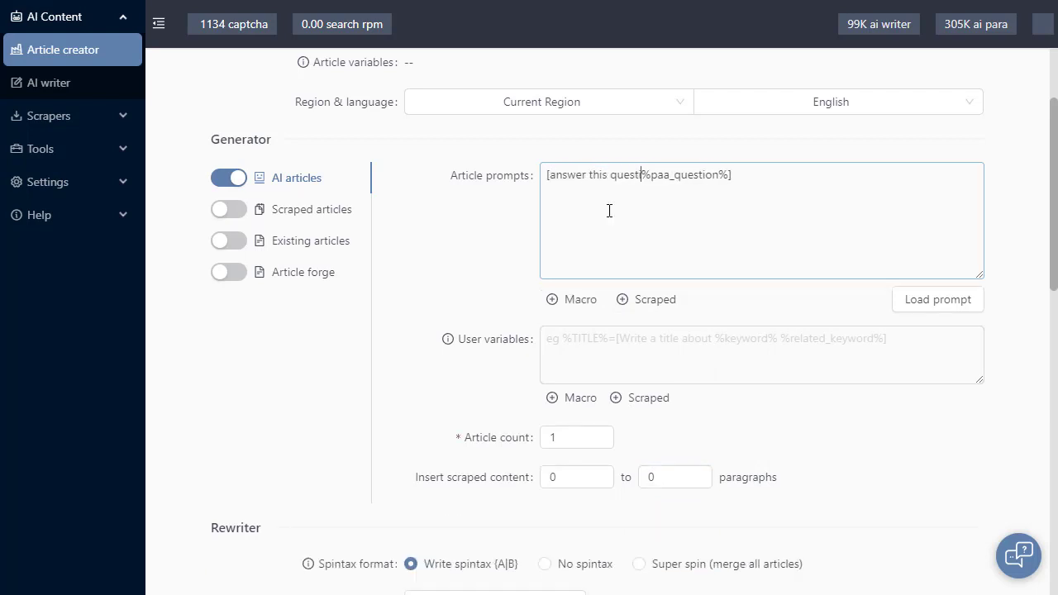
{"action": "left_click", "coordinate": [735, 307]}
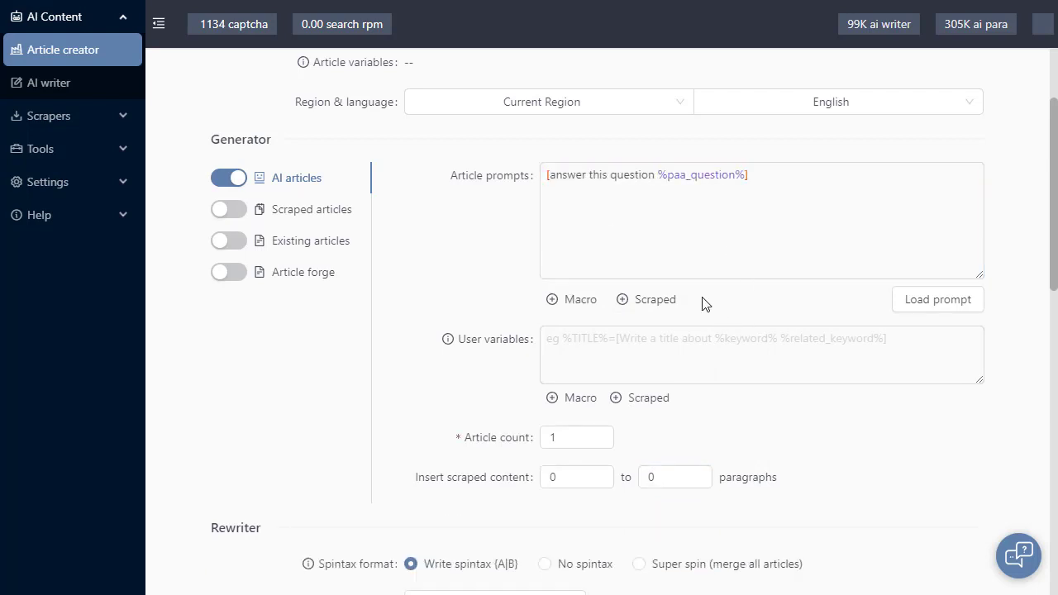
Add a space and the %keyword% macro after %paa_question% inside the prompt's brackets
{"action": "left_click", "coordinate": [745, 175]}
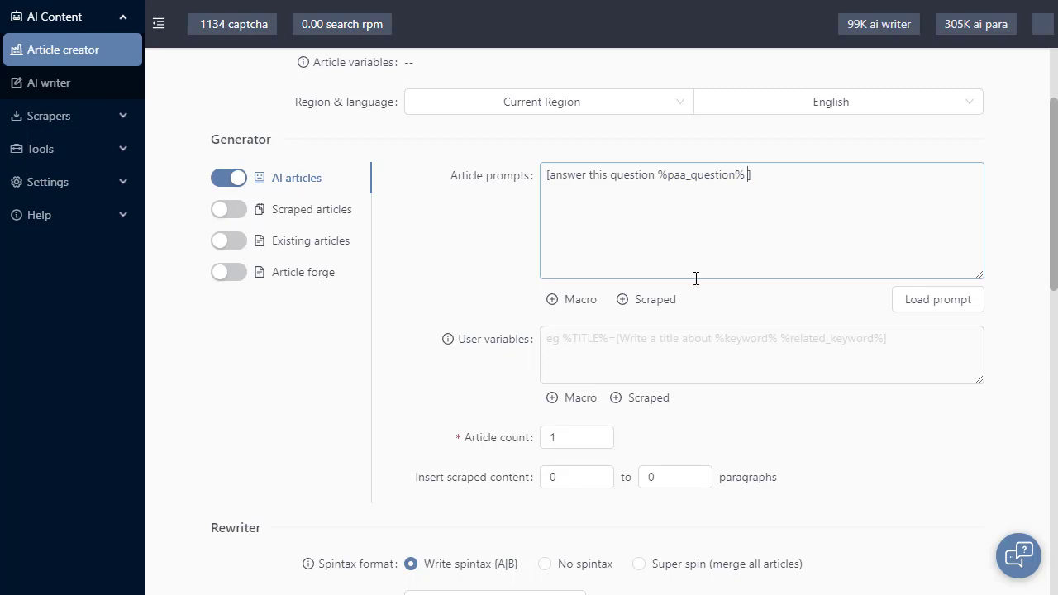
{"action": "left_click", "coordinate": [593, 304]}
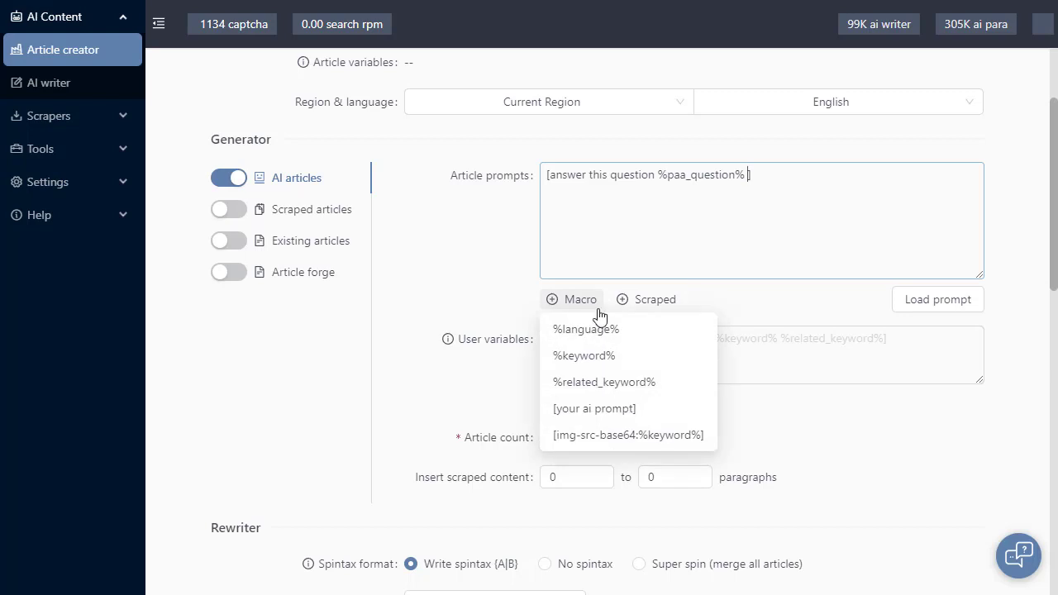
{"action": "left_click", "coordinate": [599, 357]}
{"action": "left_click", "coordinate": [734, 196]}
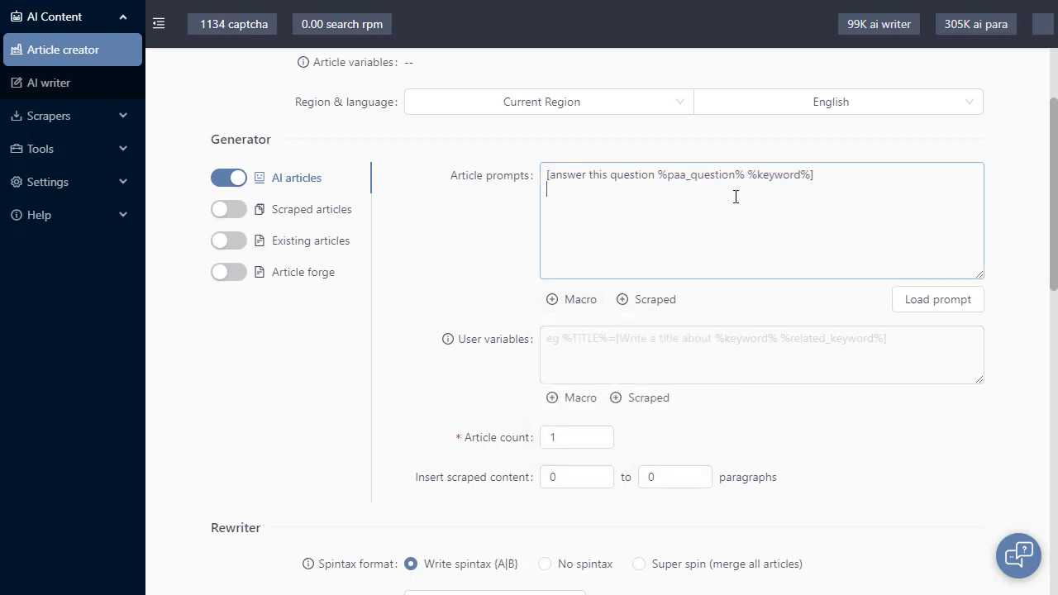
Run the article creator task and review its log, including the search and people-also-ask scraping entries
{"action": "scroll", "coordinate": [502, 129], "scroll_direction": "up", "scroll_amount": 2}
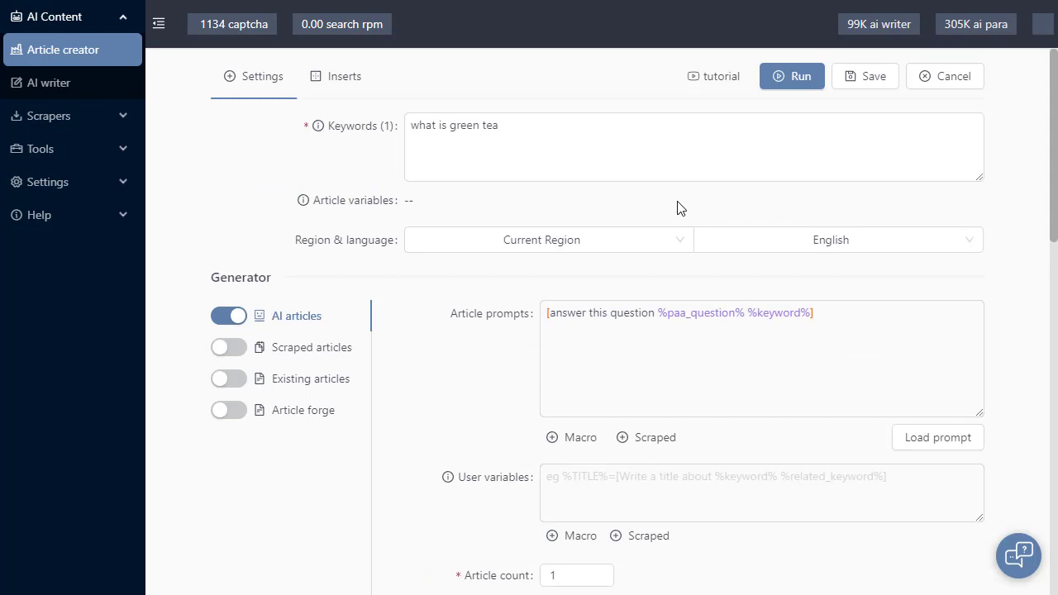
{"action": "left_click", "coordinate": [791, 79]}
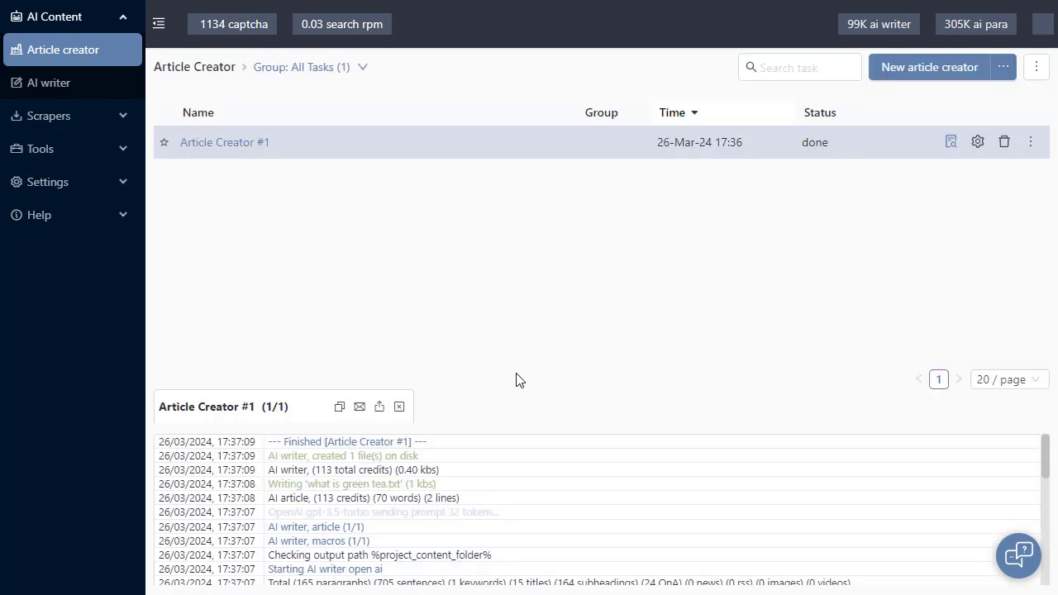
{"action": "scroll", "coordinate": [373, 545], "scroll_direction": "down", "scroll_amount": 10}
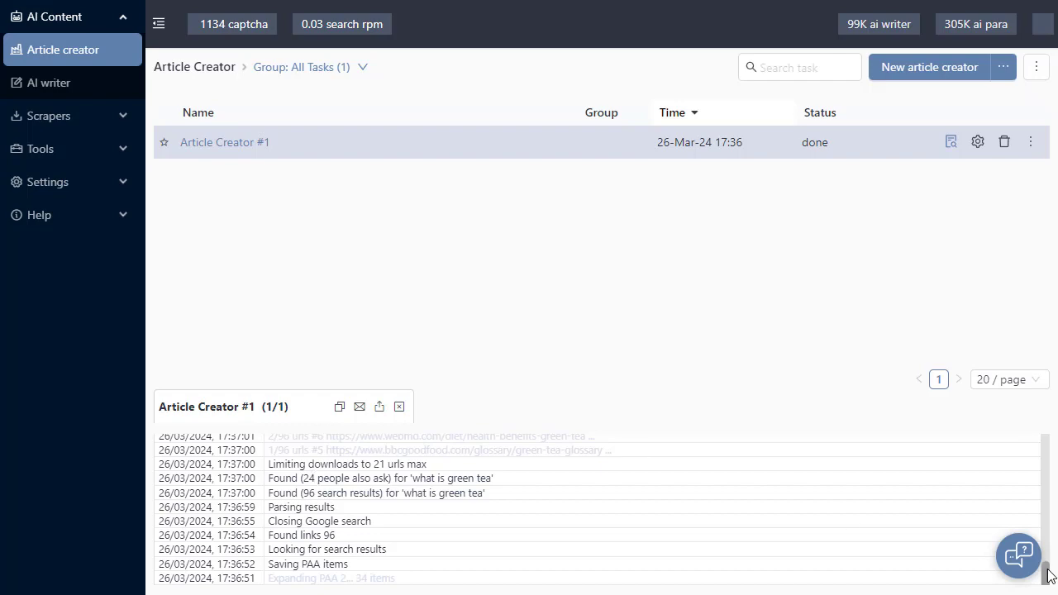
{"action": "left_click_drag", "start_coordinate": [1045, 572], "coordinate": [1048, 467]}
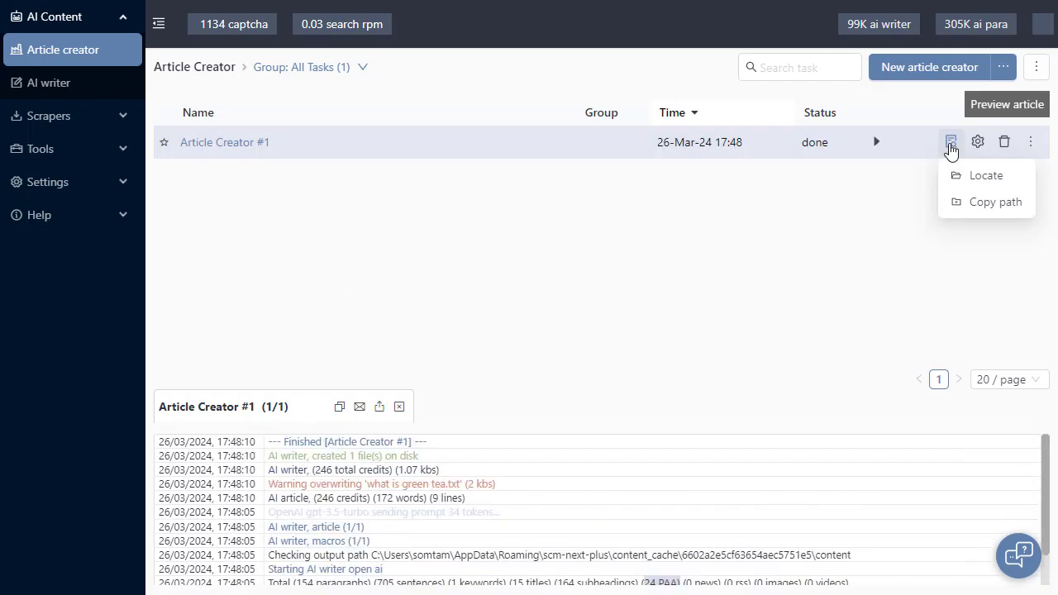
Preview the article generated by the Article Creator #1 task, then return to the article creator
{"action": "left_click", "coordinate": [950, 142]}
{"action": "left_click", "coordinate": [203, 164]}
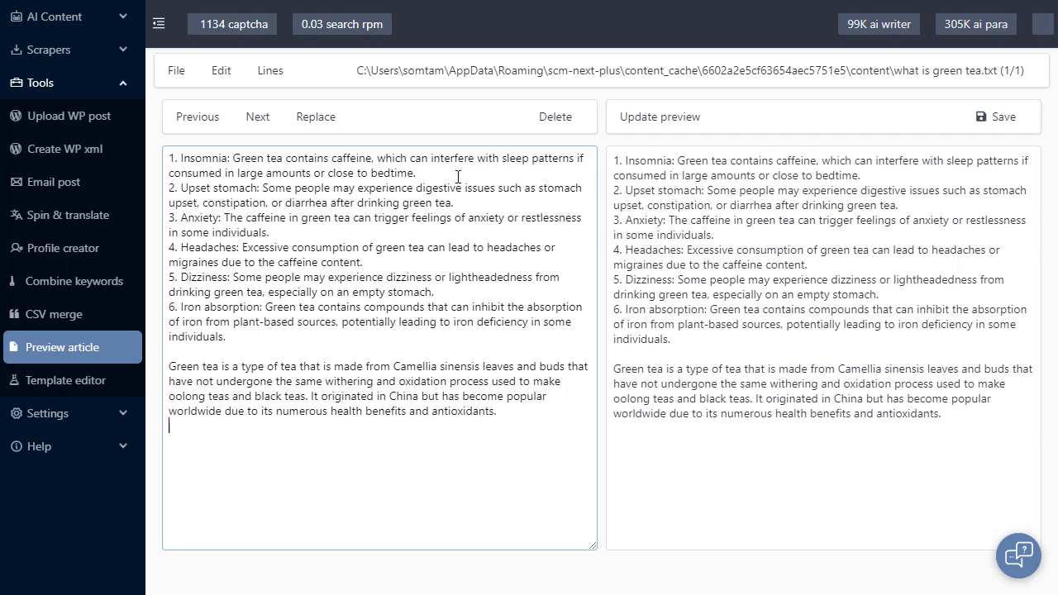
{"action": "left_click", "coordinate": [91, 21]}
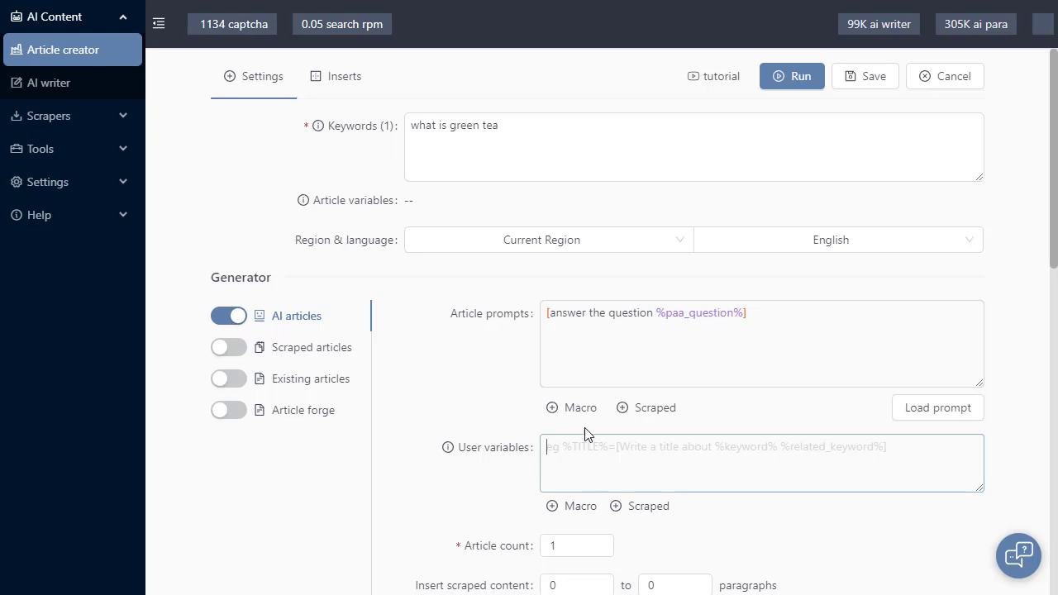
Add a copy of the %paa_question% macro on its own line above the bracketed prompt
{"action": "mouse_move", "coordinate": [591, 412]}
{"action": "left_click", "coordinate": [812, 360]}
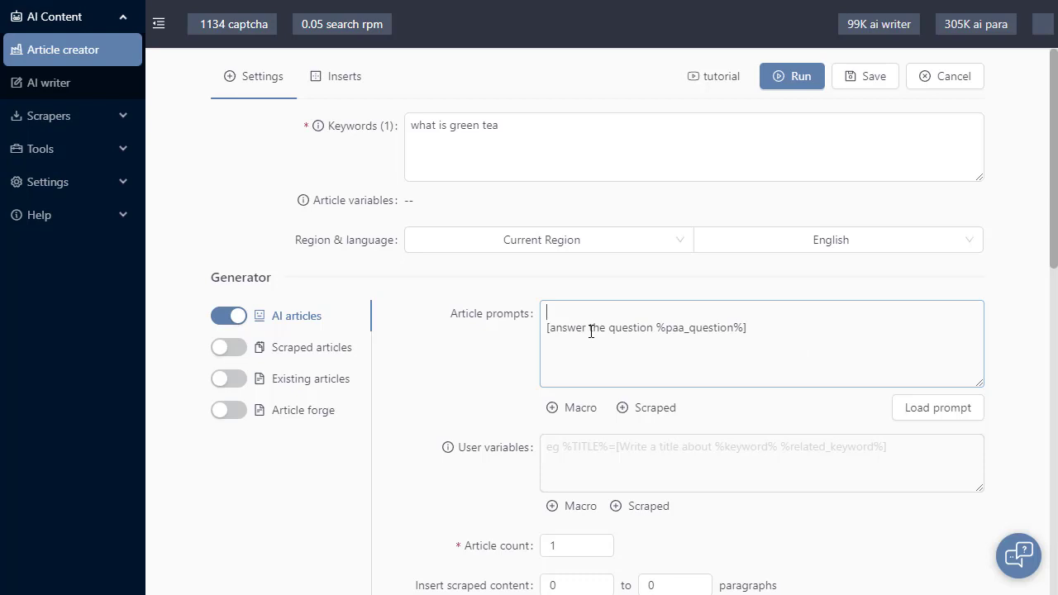
{"action": "left_click_drag", "start_coordinate": [744, 328], "coordinate": [657, 328]}
{"action": "key", "text": "ctrl+c"}
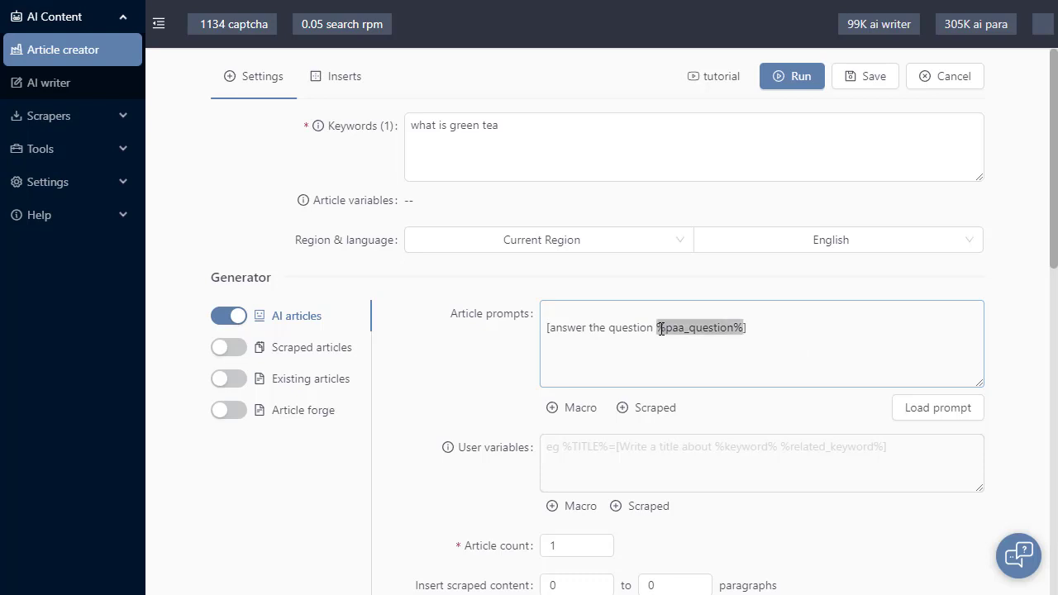
{"action": "left_click", "coordinate": [608, 309]}
{"action": "key", "text": "ctrl+v"}
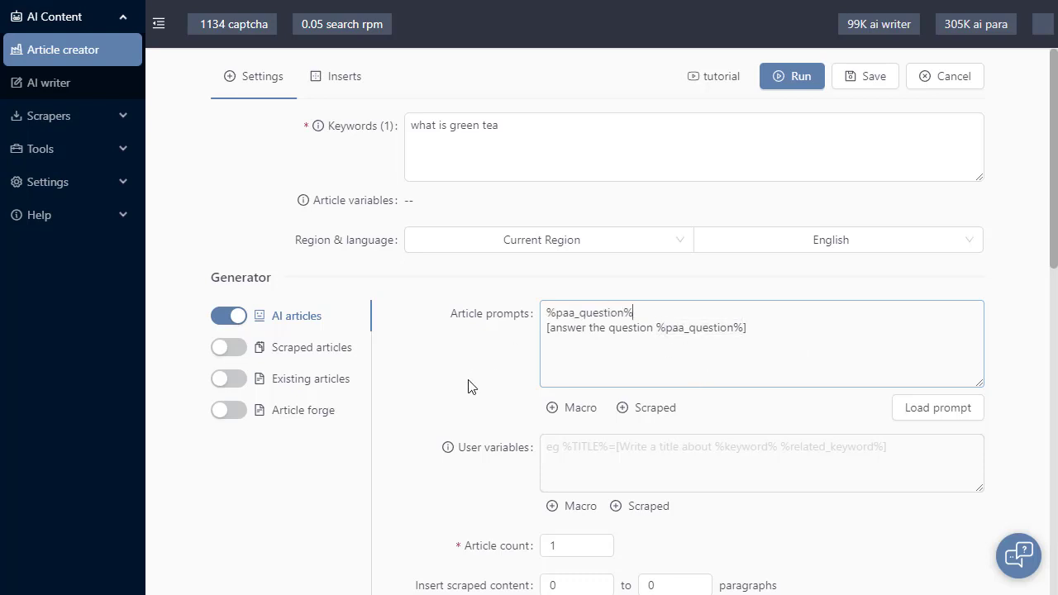
{"action": "left_click", "coordinate": [470, 386]}
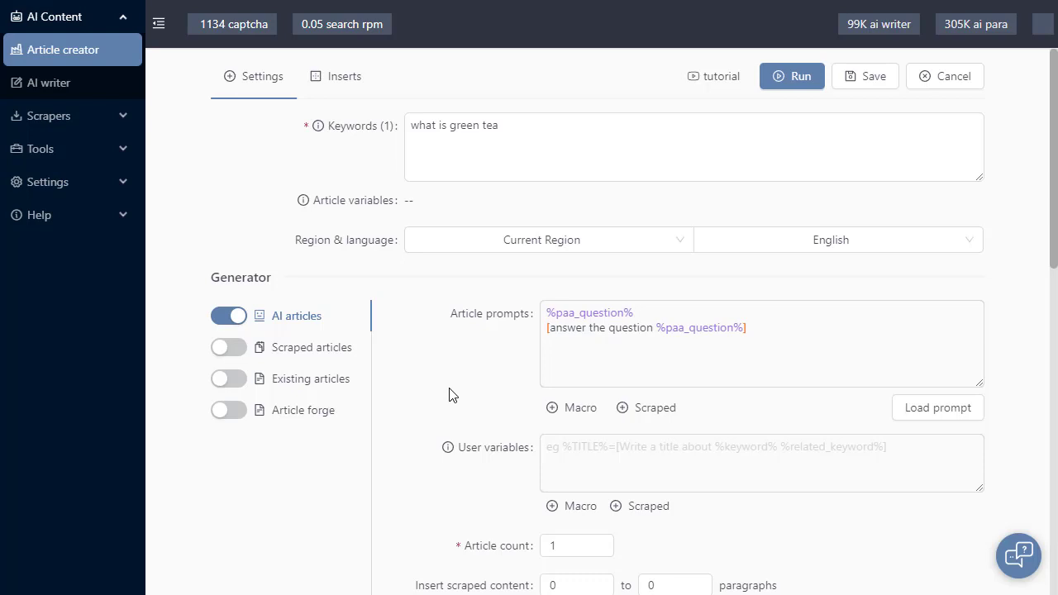
Compare the standalone %paa_question% macro with the one inside the bracketed prompt
{"action": "left_click_drag", "start_coordinate": [633, 312], "coordinate": [546, 321]}
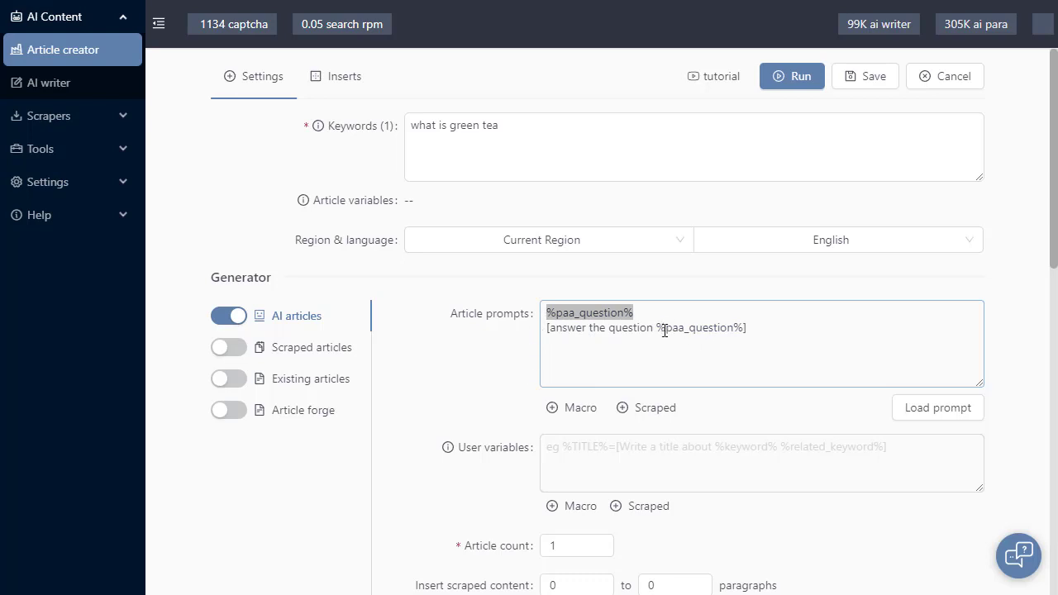
{"action": "left_click_drag", "start_coordinate": [656, 328], "coordinate": [747, 328]}
{"action": "left_click", "coordinate": [565, 320]}
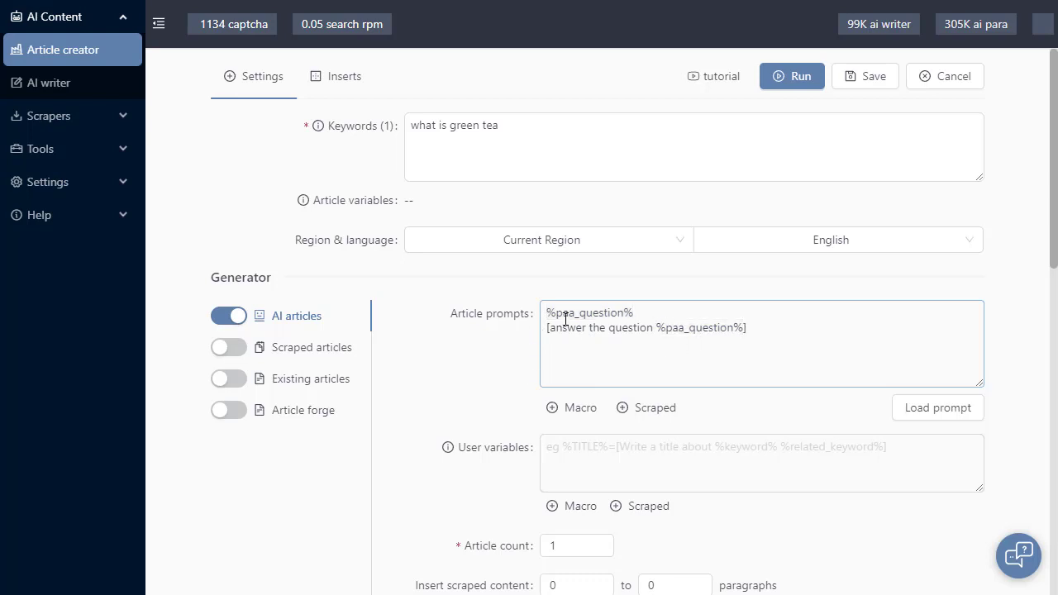
{"action": "left_click", "coordinate": [509, 363]}
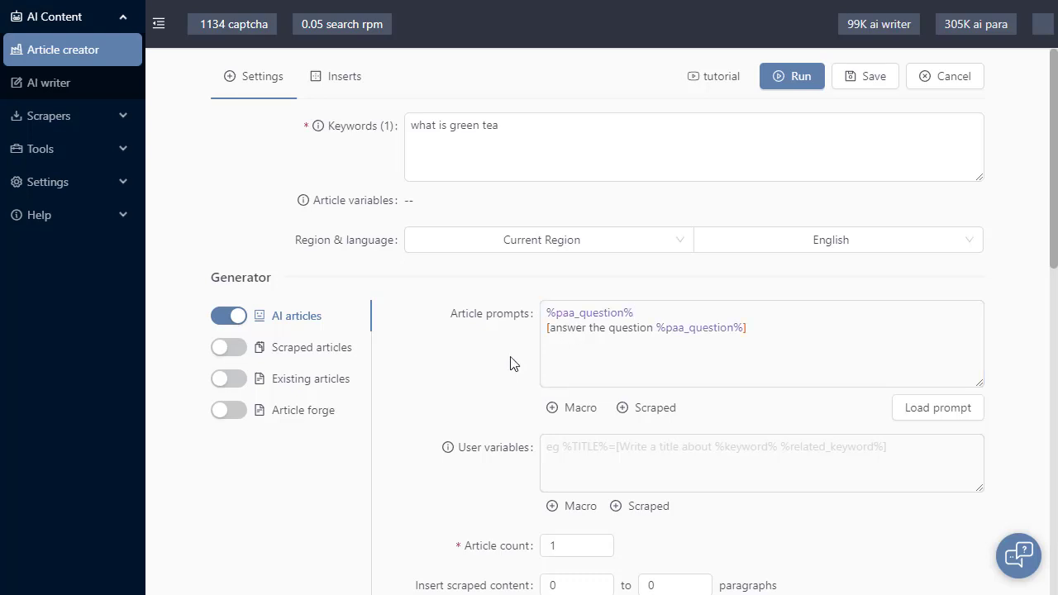
{"action": "left_click", "coordinate": [604, 314]}
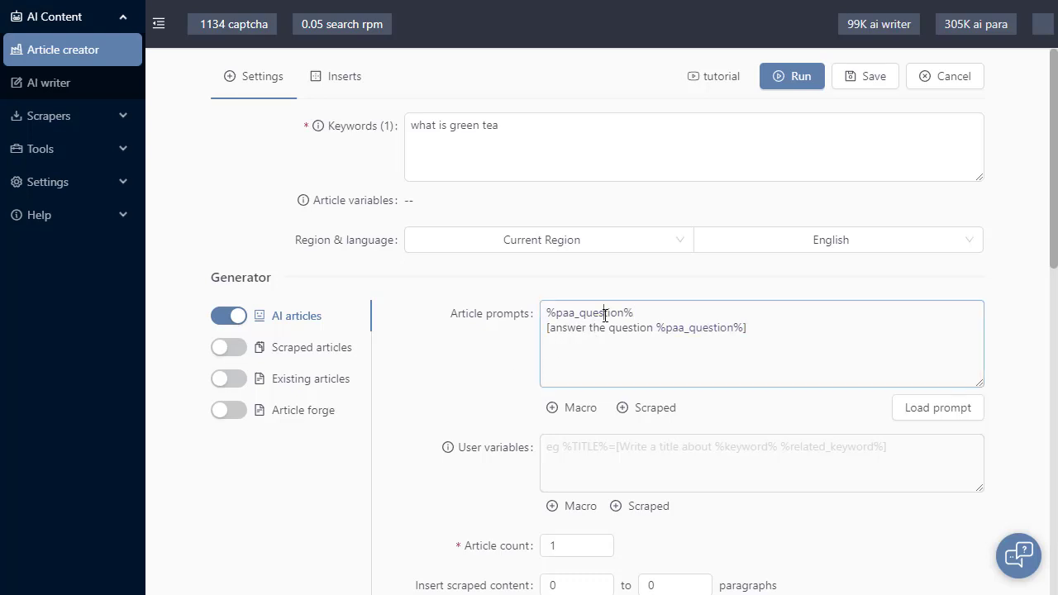
{"action": "left_click_drag", "start_coordinate": [627, 310], "coordinate": [555, 312]}
{"action": "left_click", "coordinate": [592, 325]}
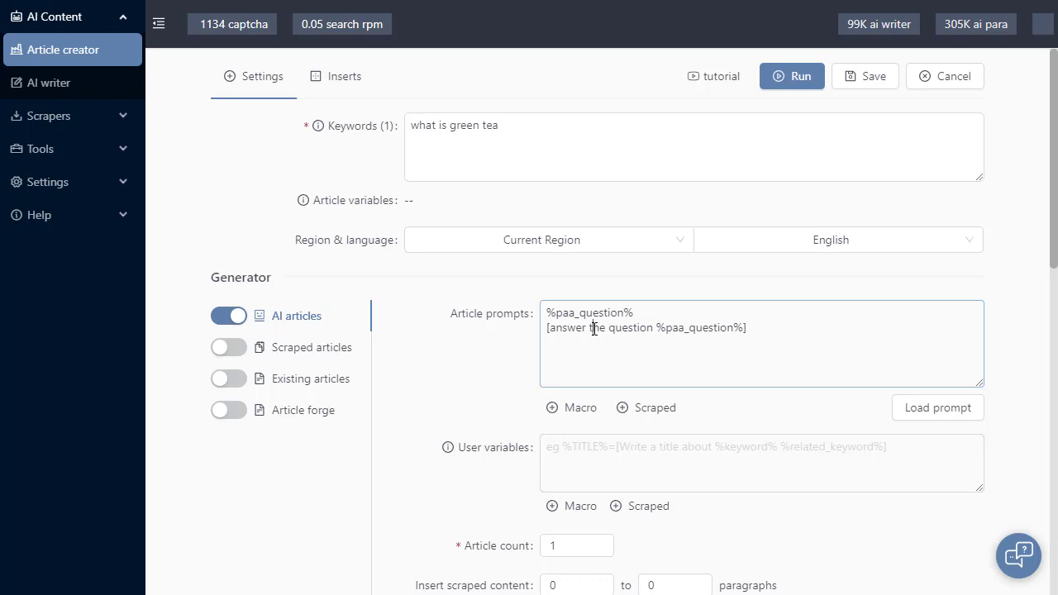
{"action": "left_click", "coordinate": [512, 361]}
Remove the standalone %paa_question% line, keeping the prompt as "[answer the question %paa_question%]"
{"action": "left_click_drag", "start_coordinate": [677, 312], "coordinate": [534, 321]}
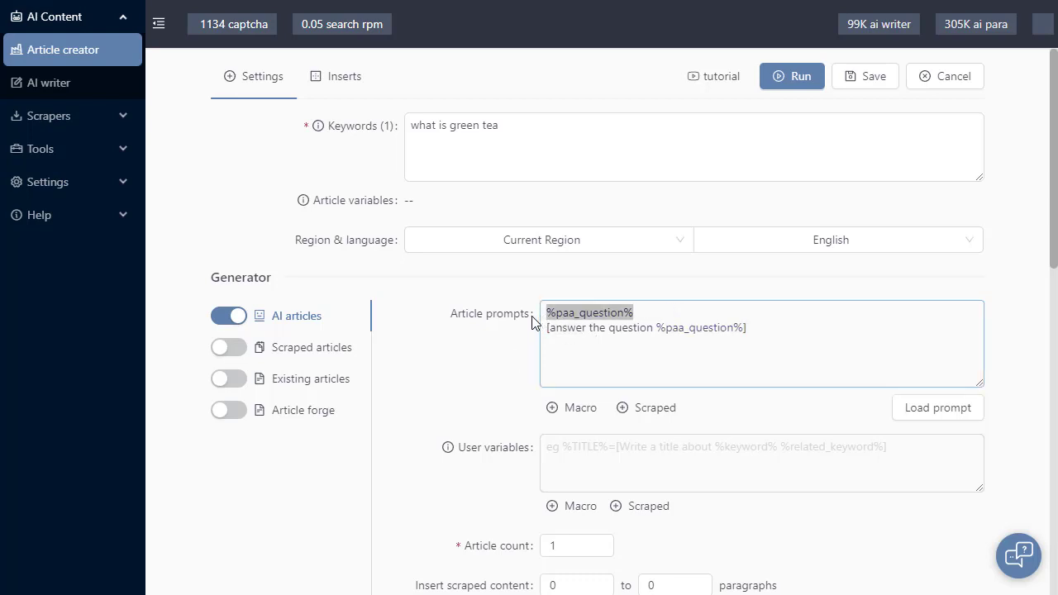
{"action": "key", "text": "BackSpace"}
{"action": "key", "text": "Delete"}
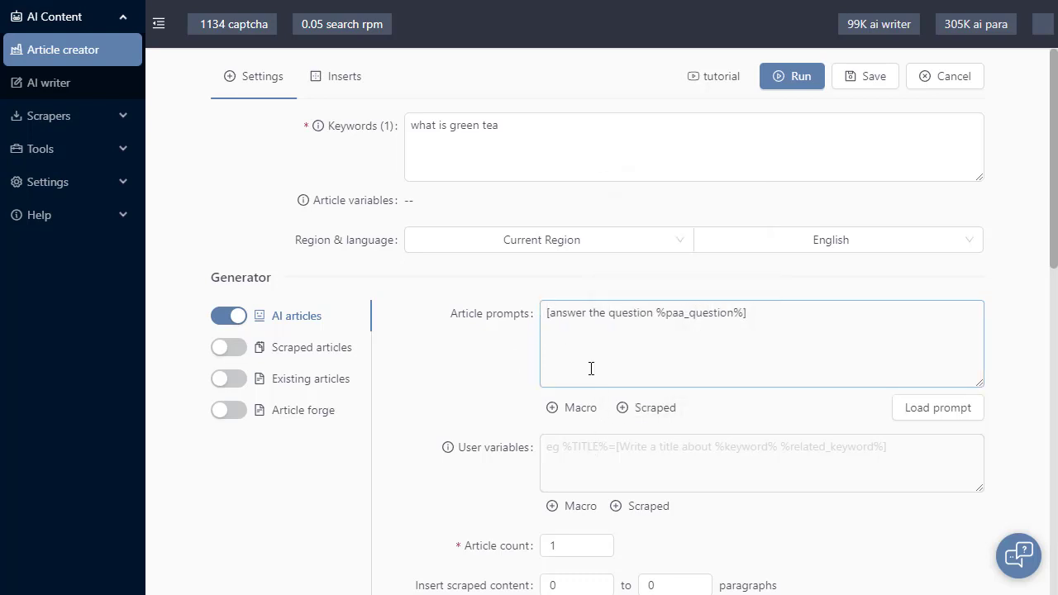
{"action": "key", "text": "Delete"}
{"action": "type", "text": "["}
Define the user variable %q1%=%paa_question% using the scraped question macro
{"action": "left_click", "coordinate": [588, 462]}
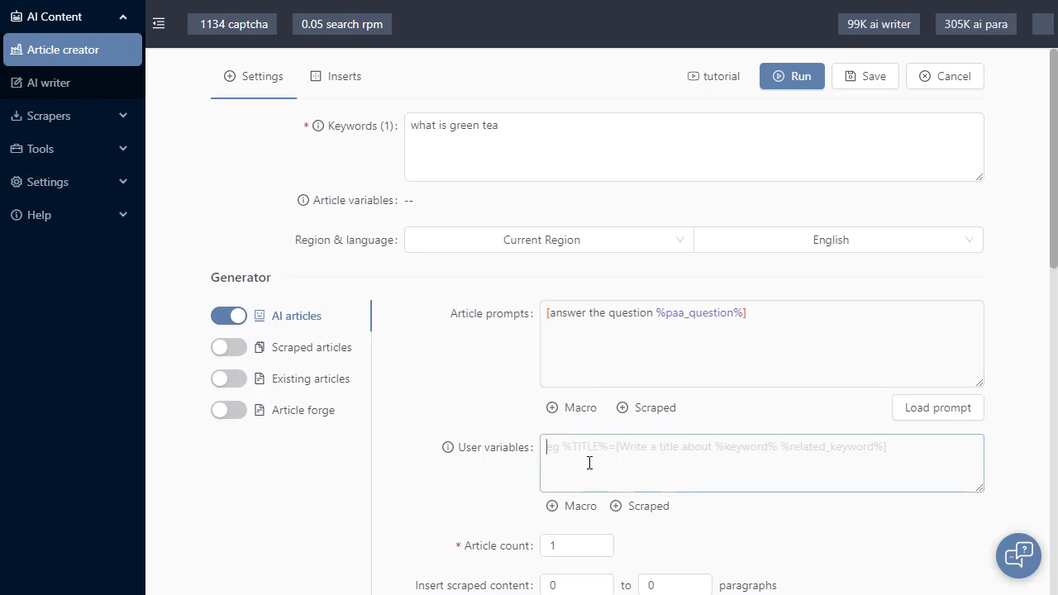
{"action": "type", "text": "%"}
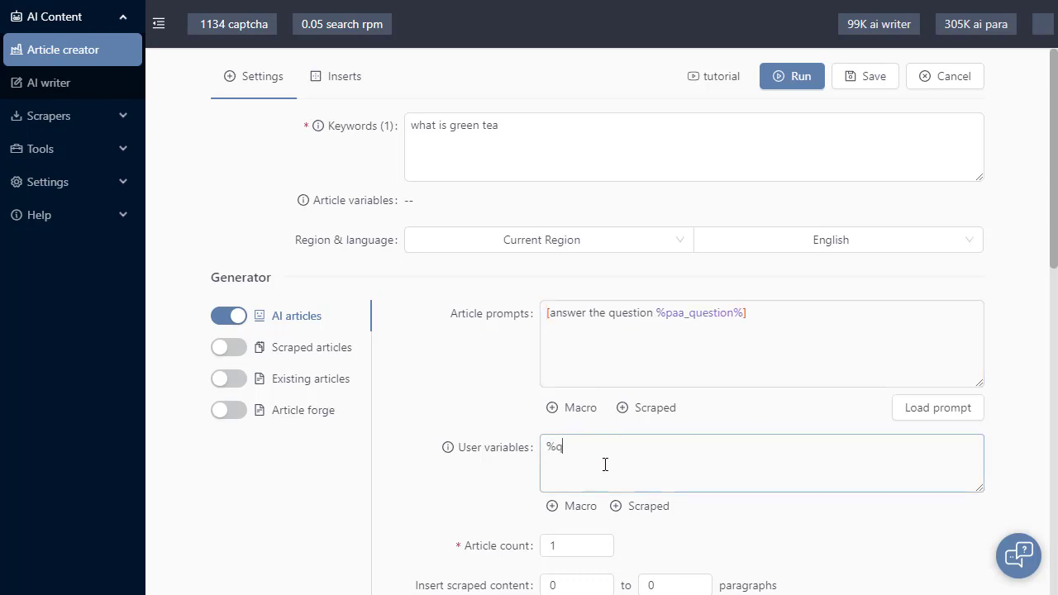
{"action": "type", "text": "q1%"}
{"action": "key", "text": "shift+Right"}
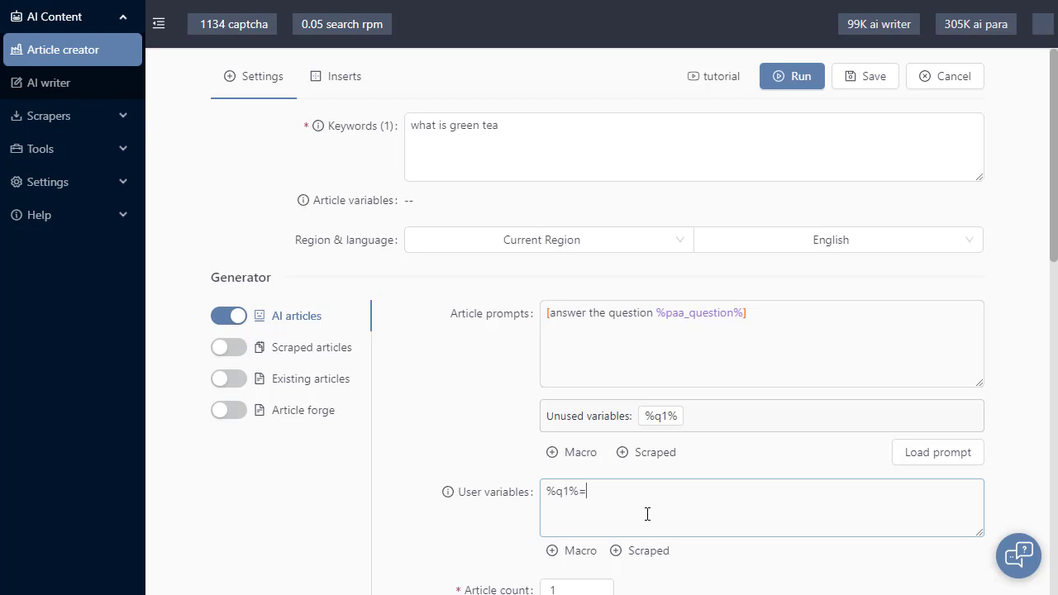
{"action": "mouse_move", "coordinate": [653, 557]}
{"action": "left_click", "coordinate": [687, 494]}
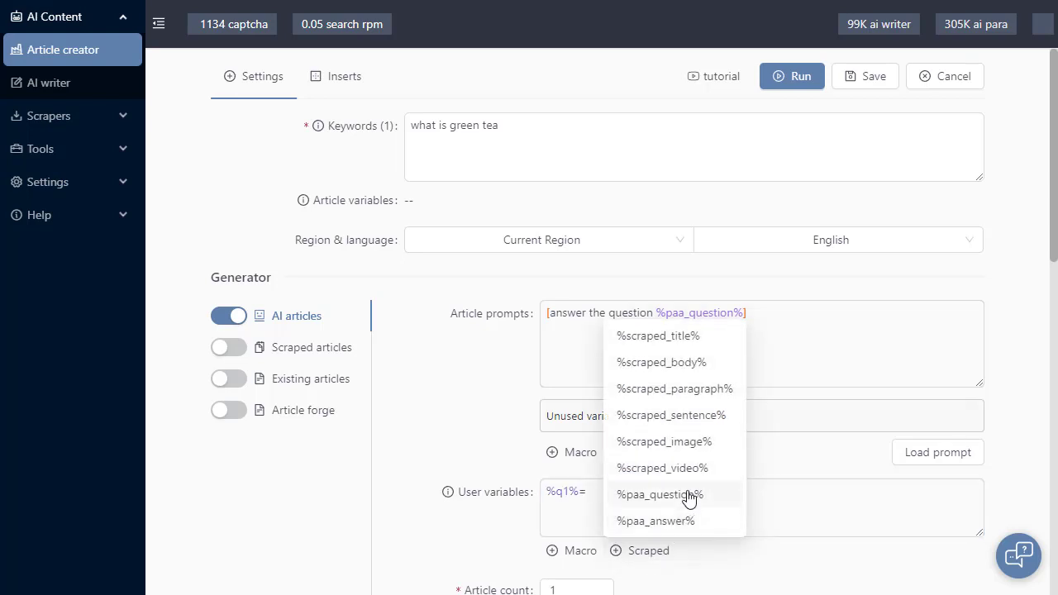
{"action": "left_click", "coordinate": [480, 532]}
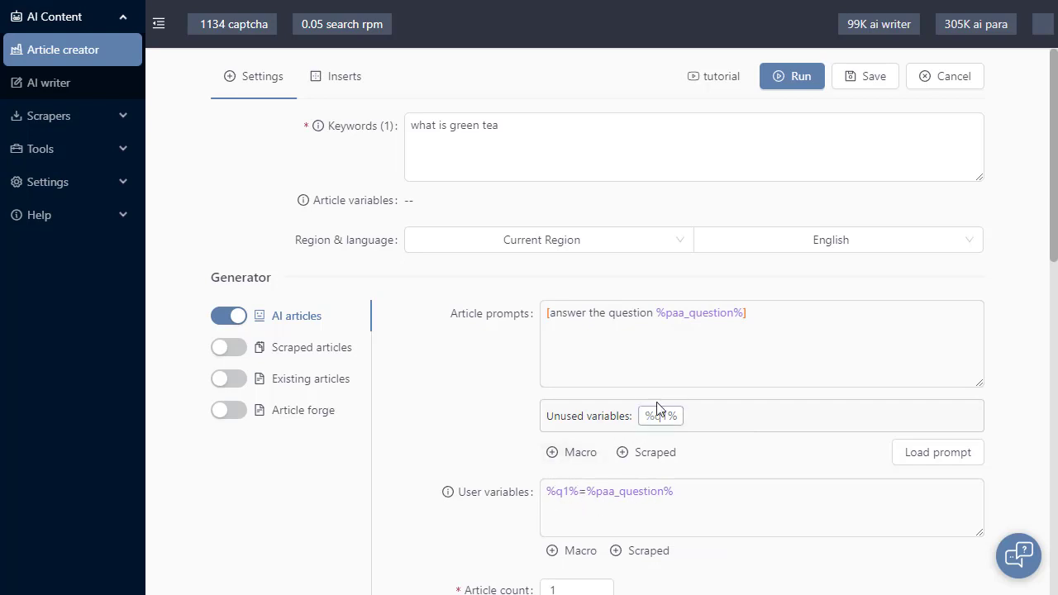
Replace the %paa_question% macro inside the bracketed article prompt with the user variable %q1%
{"action": "left_click", "coordinate": [680, 358]}
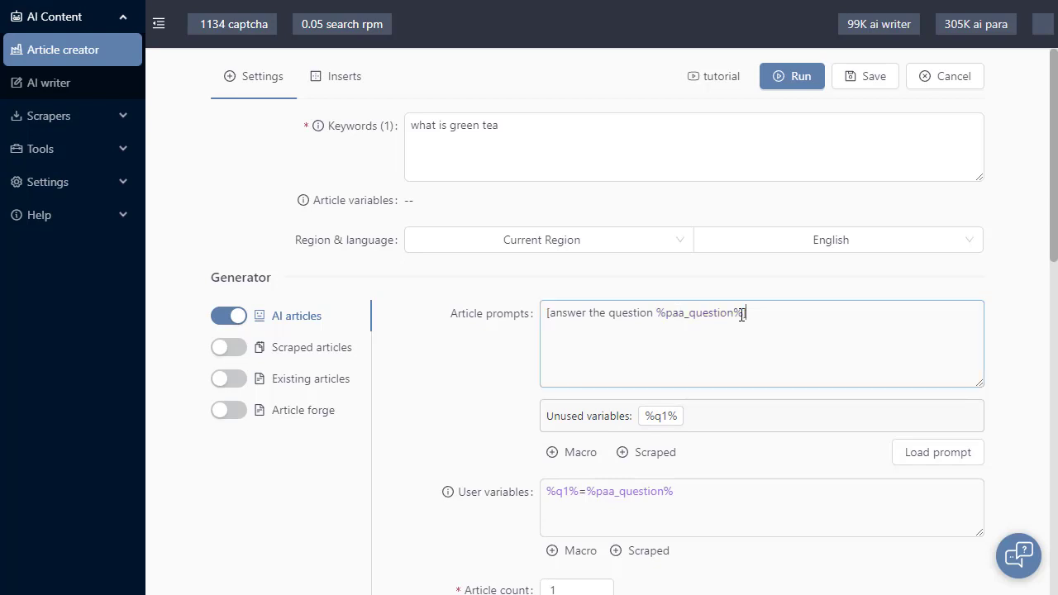
{"action": "left_click_drag", "start_coordinate": [744, 313], "coordinate": [661, 321]}
{"action": "left_click", "coordinate": [661, 416]}
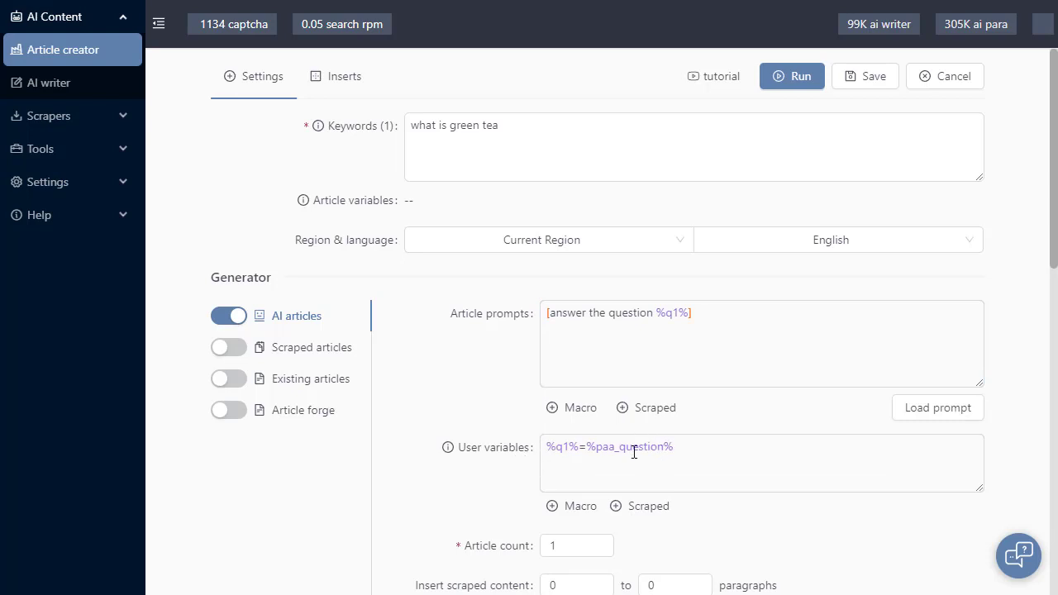
Add a copy of %q1% on its own line above the bracketed prompt in the article prompts
{"action": "left_click_drag", "start_coordinate": [688, 312], "coordinate": [657, 313]}
{"action": "key", "text": "ctrl+c"}
{"action": "left_click", "coordinate": [548, 314]}
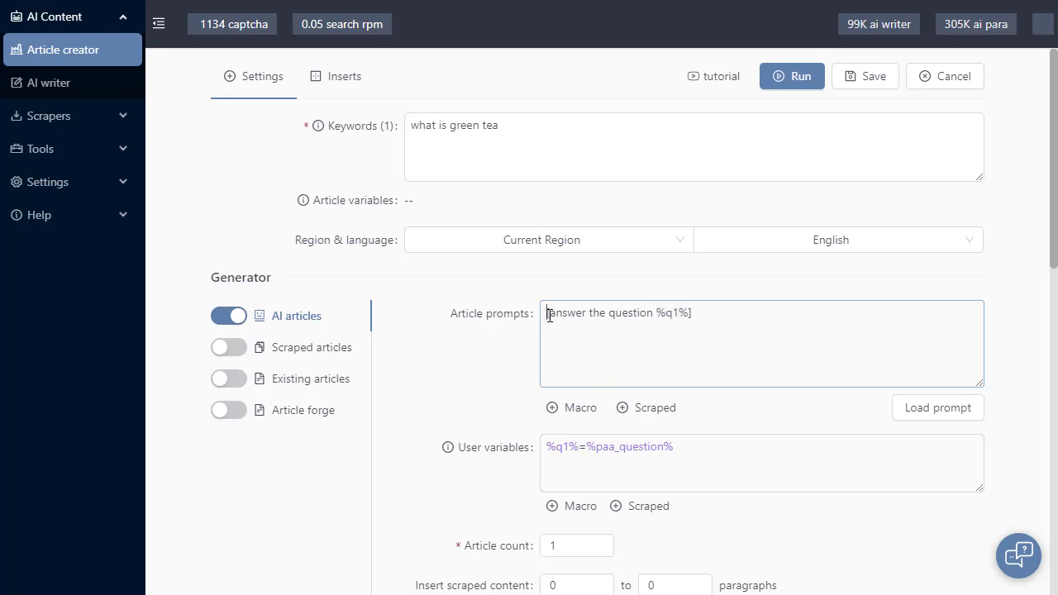
{"action": "key", "text": "Return"}
{"action": "key", "text": "ctrl+v"}
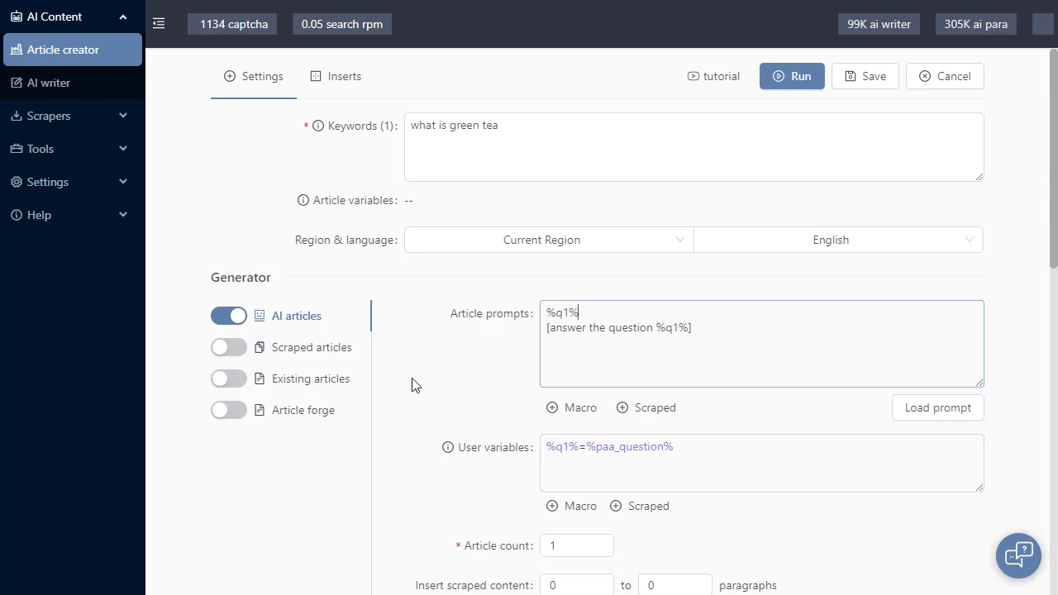
{"action": "left_click", "coordinate": [415, 388]}
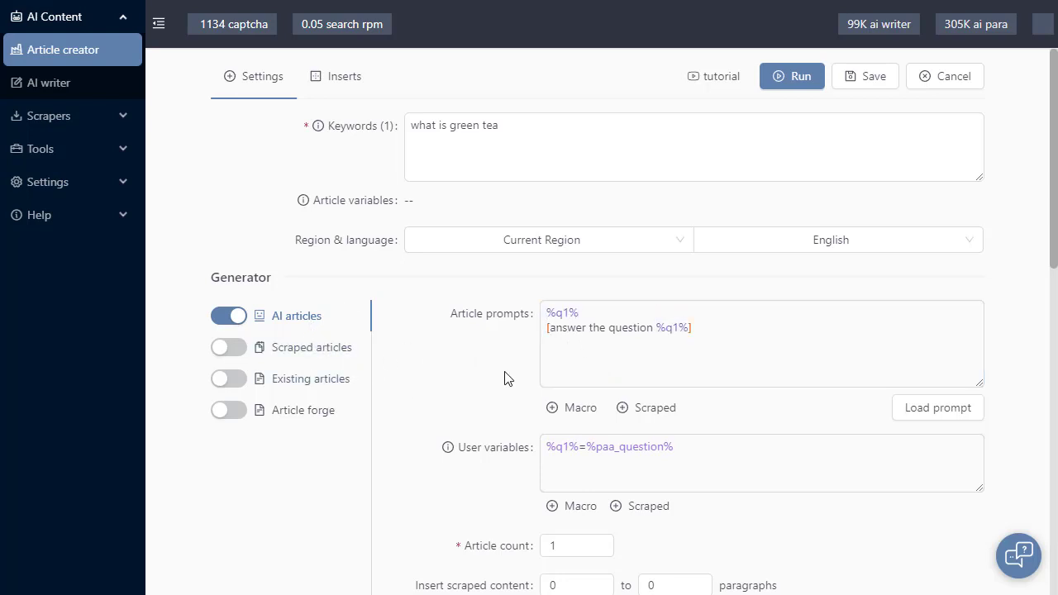
Examine the %q1% definition in the user variables and both places where the article prompts use it
{"action": "left_click", "coordinate": [613, 472]}
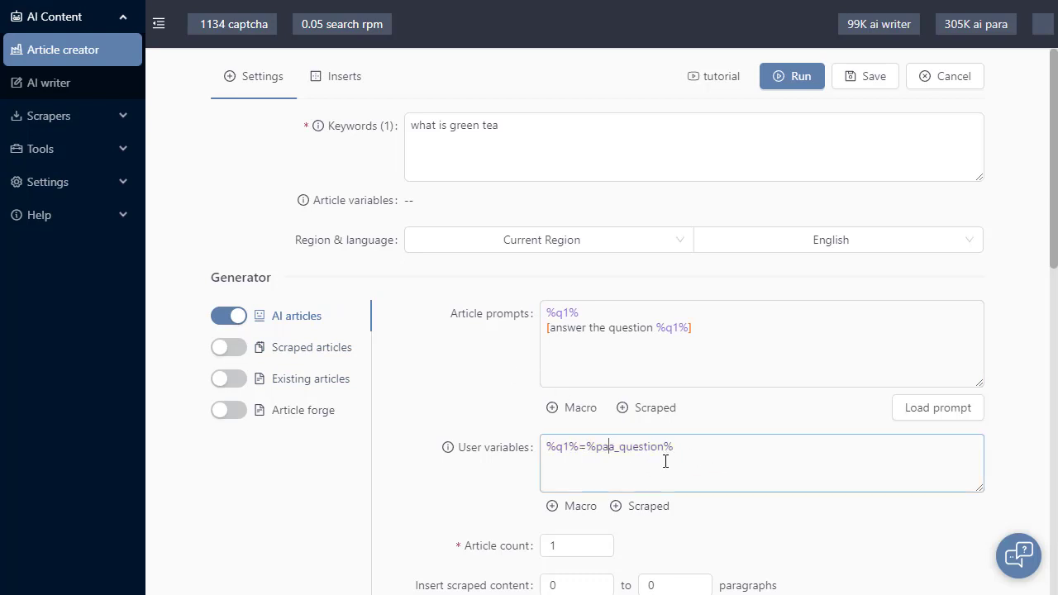
{"action": "left_click", "coordinate": [653, 451]}
{"action": "double_click", "coordinate": [654, 450]}
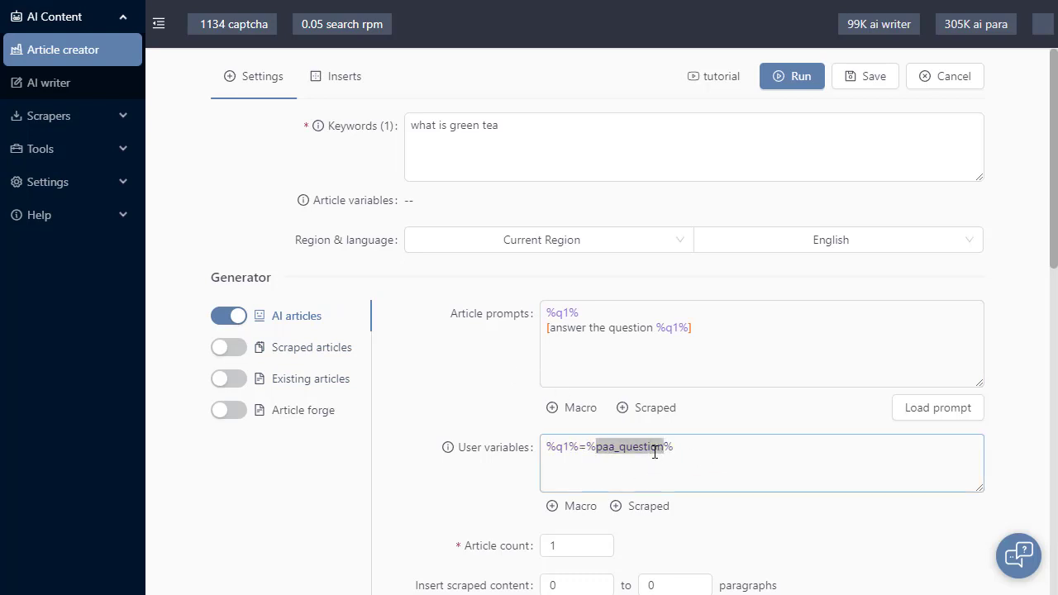
{"action": "left_click", "coordinate": [560, 446]}
{"action": "left_click", "coordinate": [467, 428]}
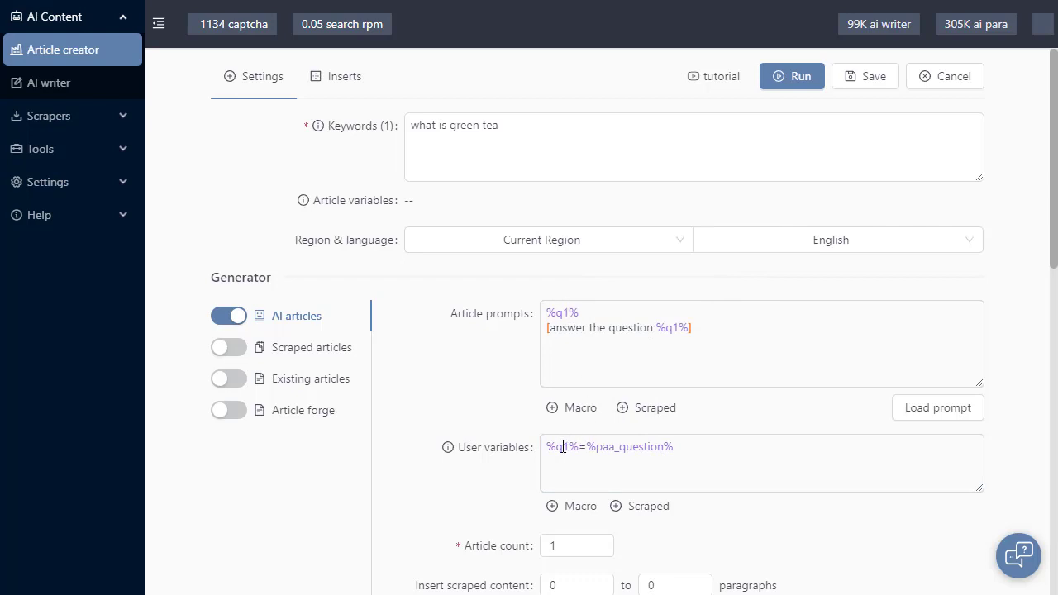
{"action": "left_click", "coordinate": [559, 312]}
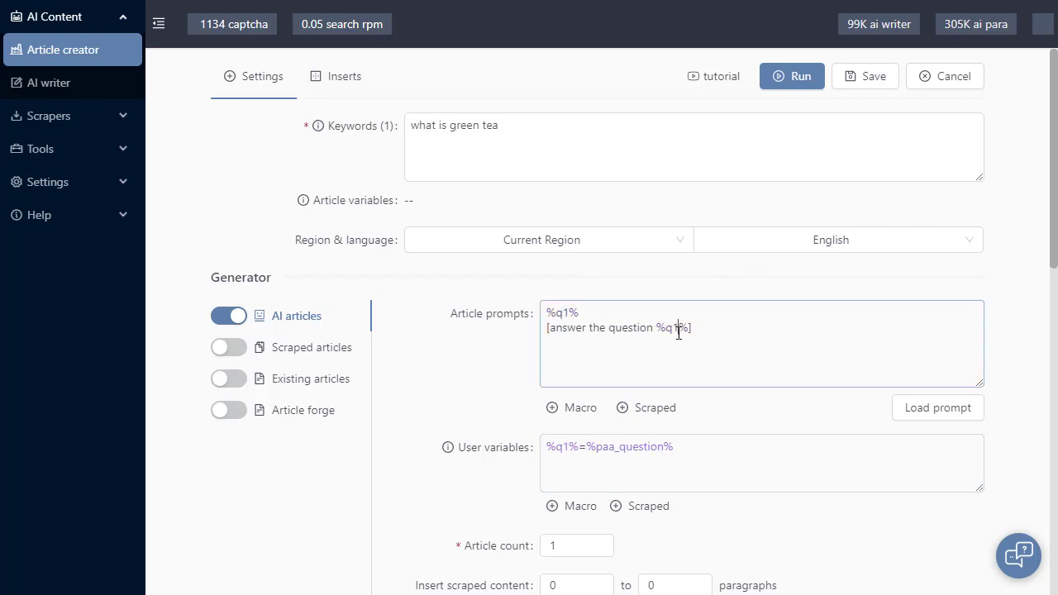
{"action": "left_click", "coordinate": [507, 375]}
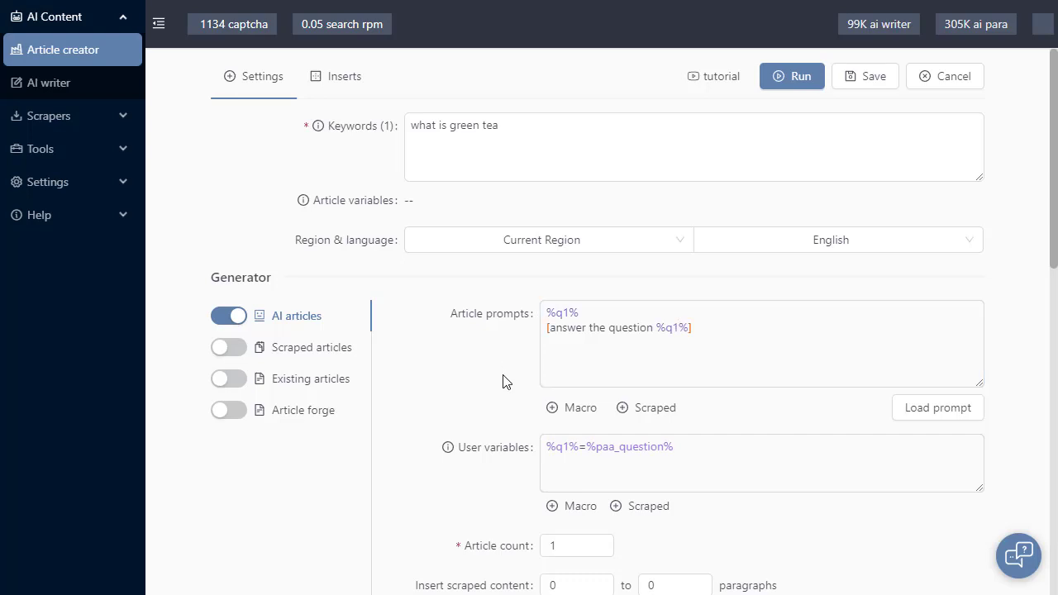
Run the article creator task, preview the generated article, and examine its question line and answer paragraph
{"action": "left_click", "coordinate": [786, 78]}
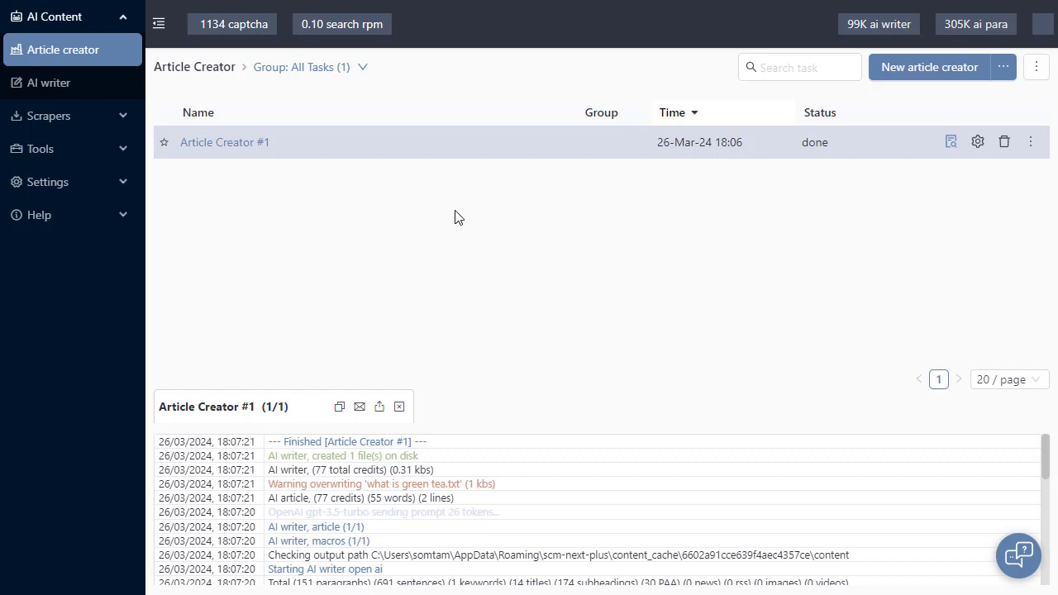
{"action": "left_click", "coordinate": [951, 142]}
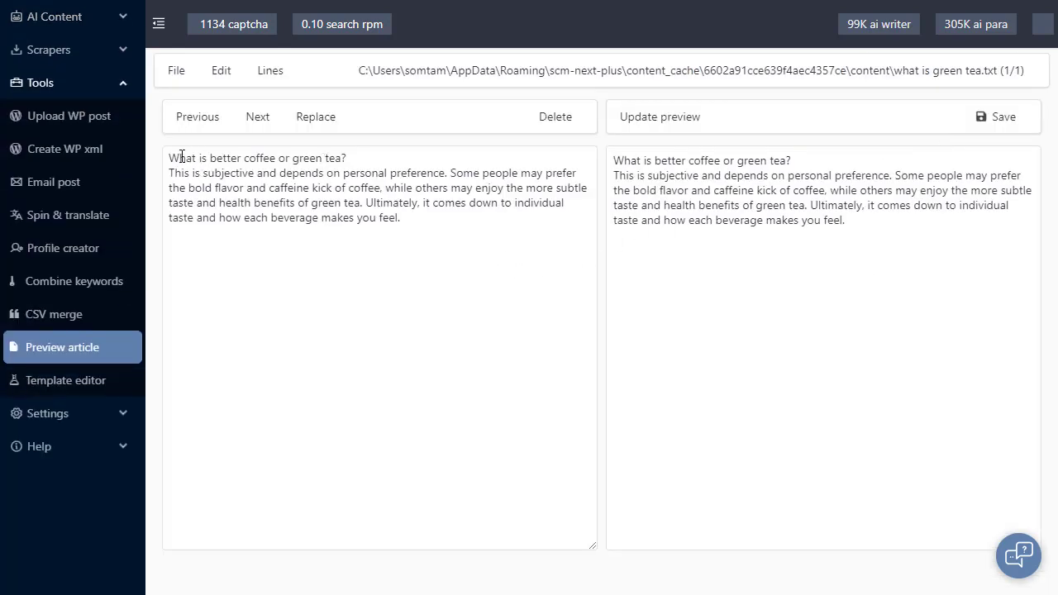
{"action": "left_click_drag", "start_coordinate": [172, 157], "coordinate": [362, 148]}
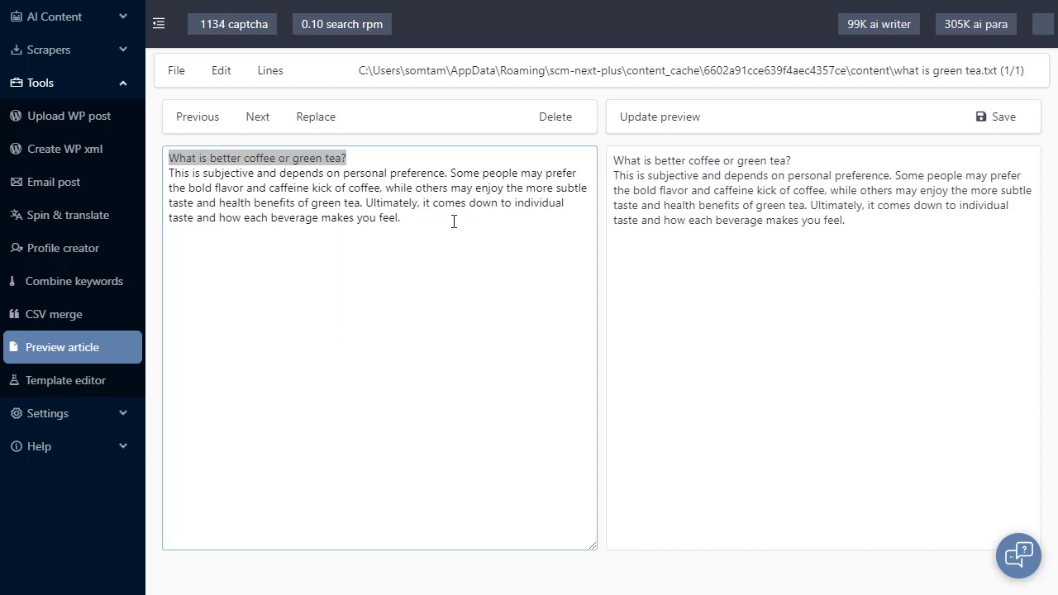
{"action": "left_click_drag", "start_coordinate": [389, 220], "coordinate": [152, 181]}
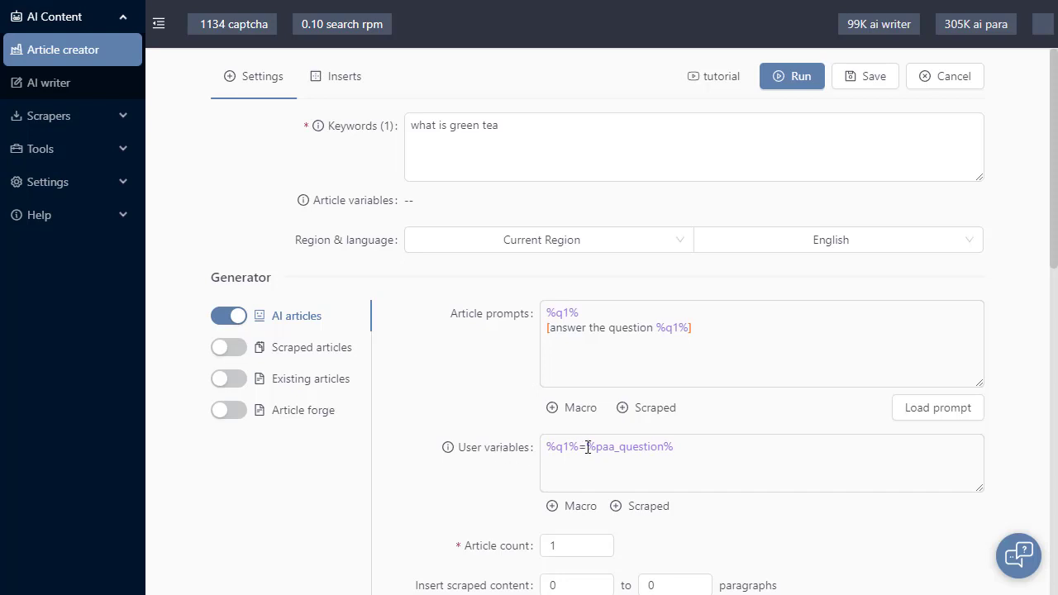
Review how the user variable name %q1% is assigned the scraped %paa_question% value and reused in the prompt
{"action": "left_click_drag", "start_coordinate": [579, 447], "coordinate": [548, 447]}
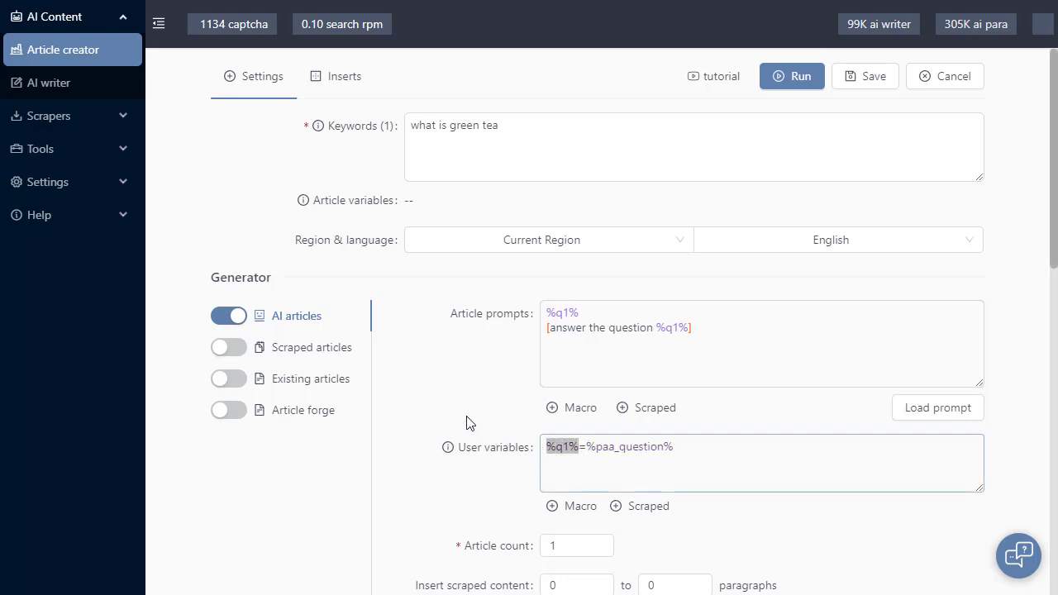
{"action": "left_click", "coordinate": [680, 464]}
{"action": "left_click_drag", "start_coordinate": [586, 449], "coordinate": [722, 447]}
{"action": "left_click", "coordinate": [720, 450]}
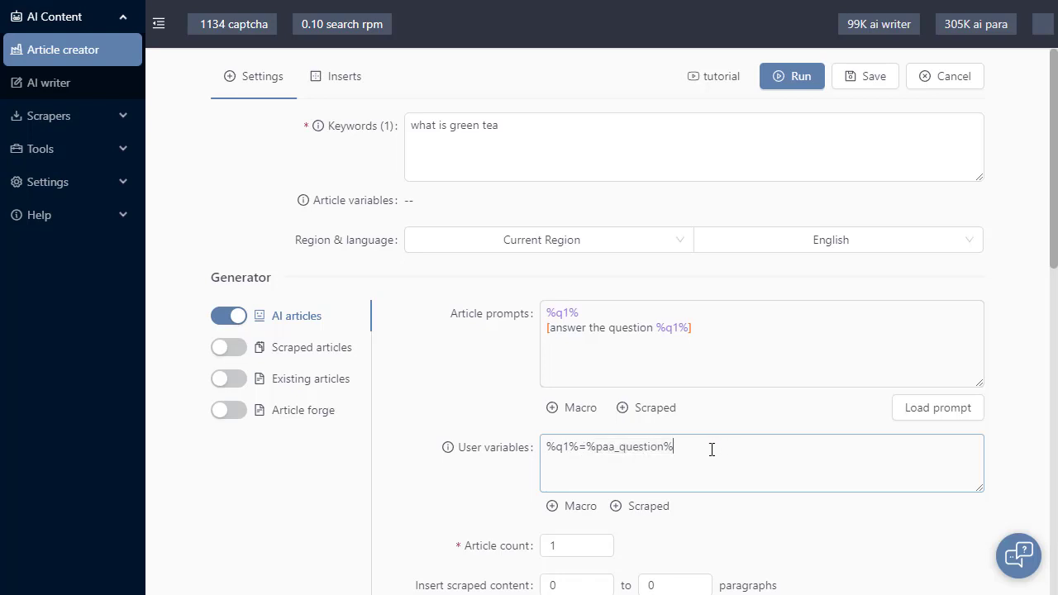
{"action": "double_click", "coordinate": [609, 448]}
{"action": "left_click", "coordinate": [549, 311]}
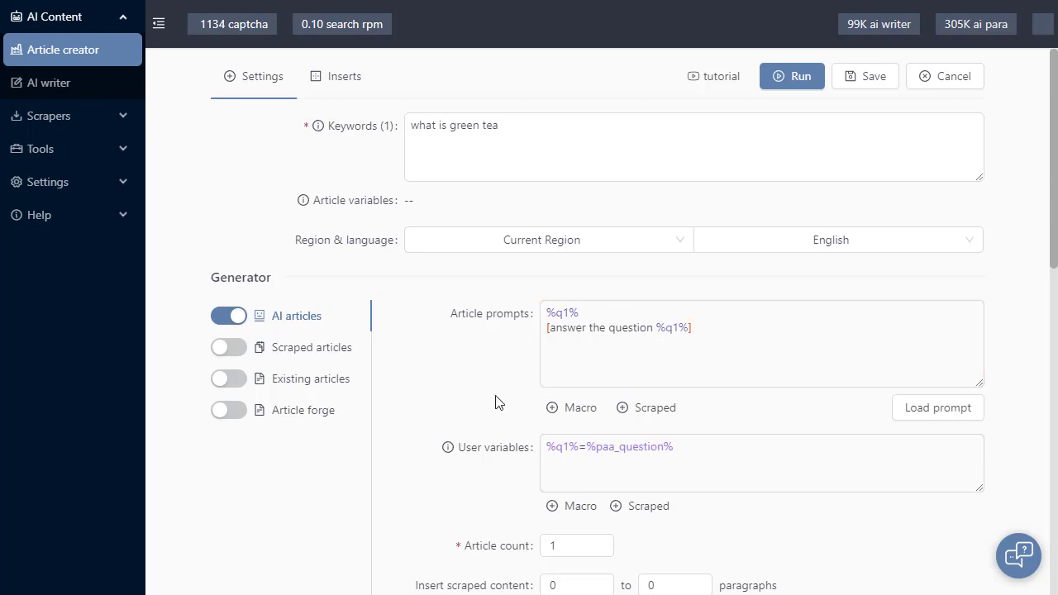
Define a second user variable on a new line as %q2%=[ask a question about %keyword%]
{"action": "left_click", "coordinate": [713, 451]}
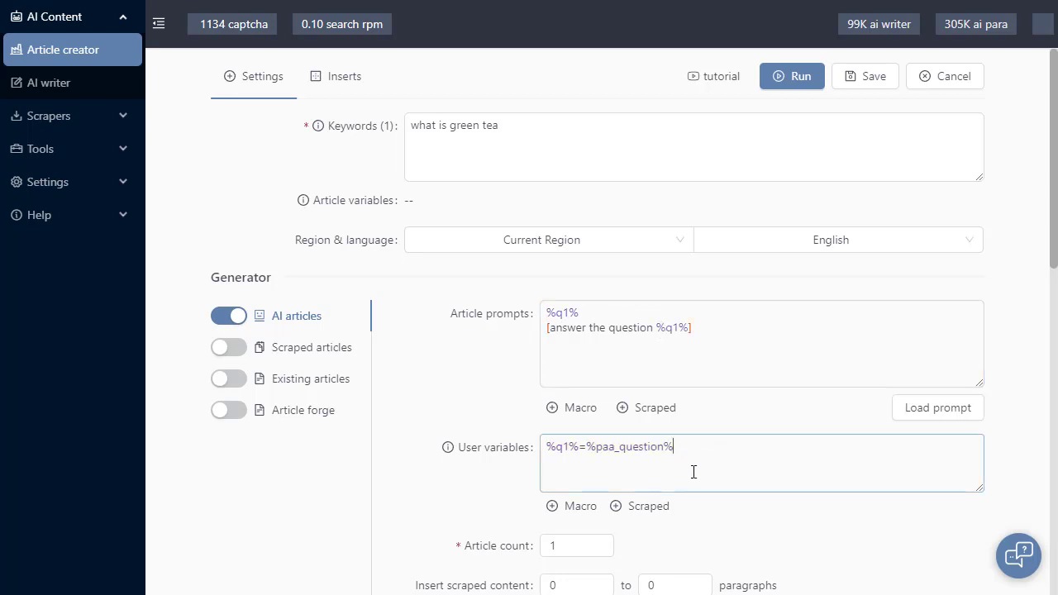
{"action": "key", "text": "Return"}
{"action": "type", "text": "%q2%"}
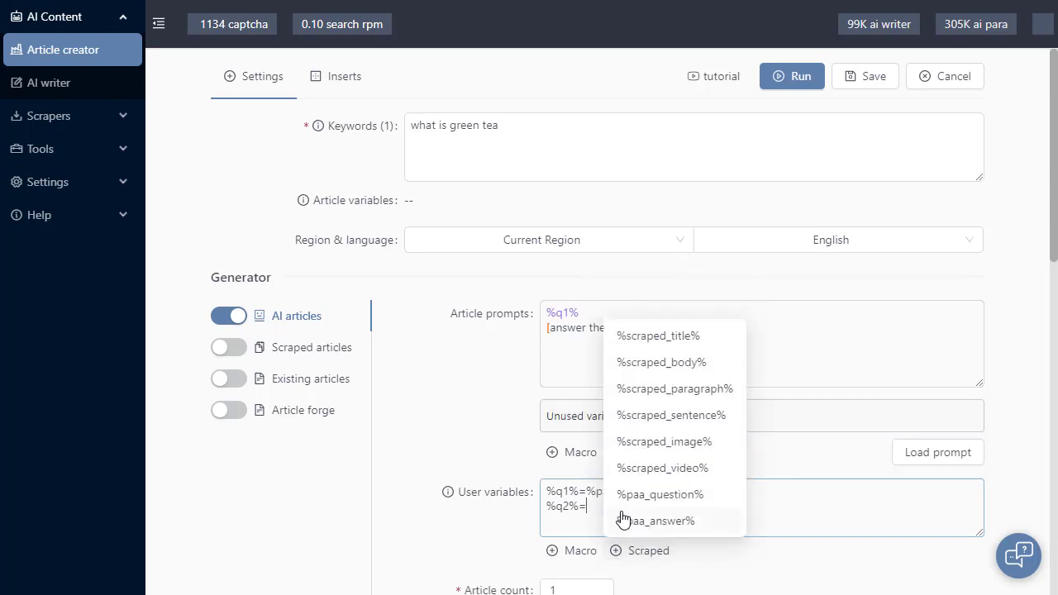
{"action": "type", "text": "="}
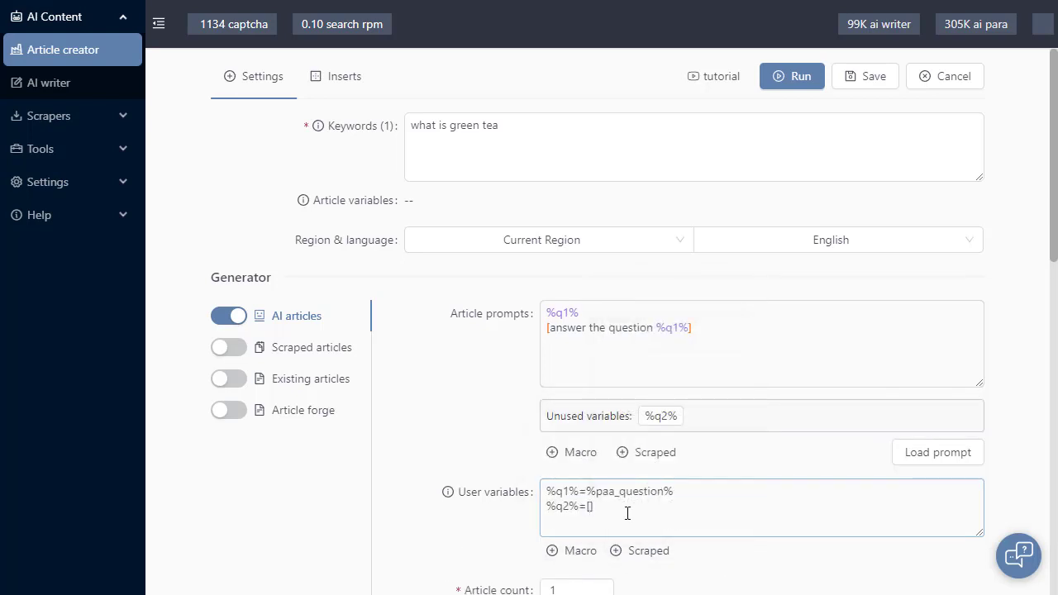
{"action": "type", "text": "["}
{"action": "type", "text": "ask a question about"}
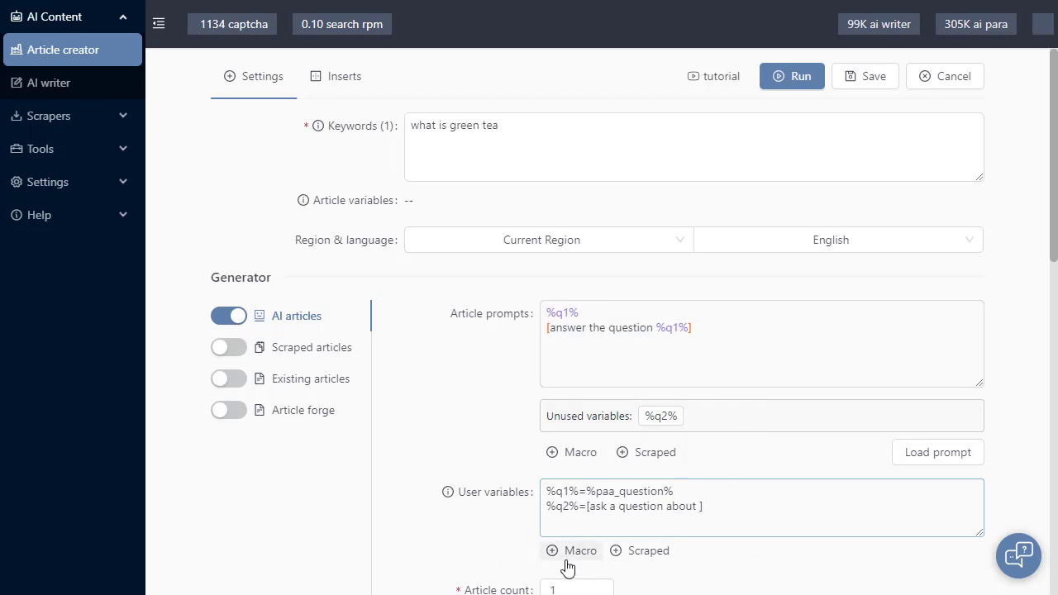
{"action": "mouse_move", "coordinate": [567, 555]}
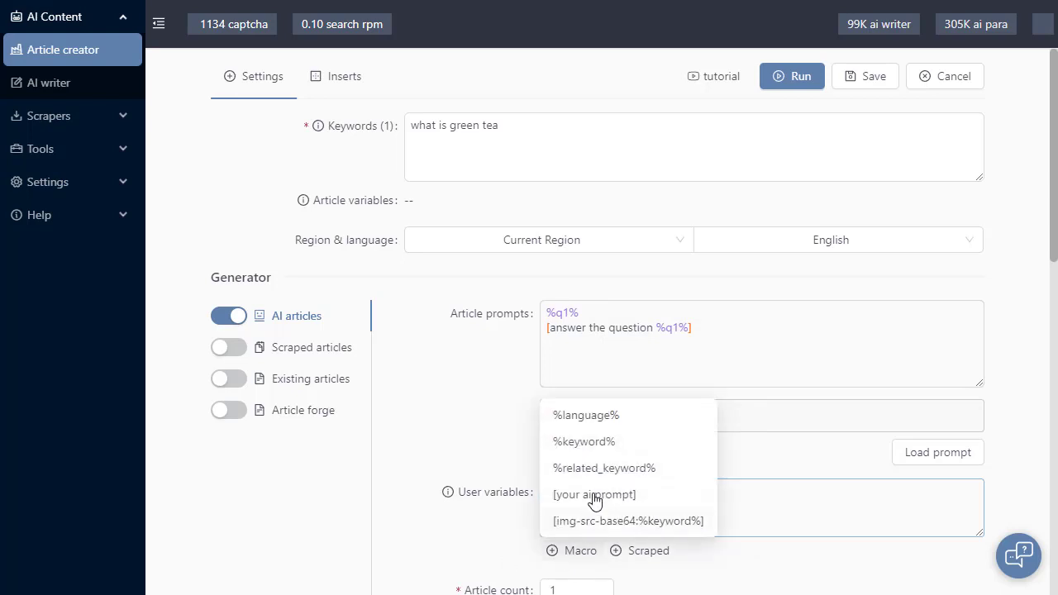
{"action": "left_click", "coordinate": [609, 442]}
Duplicate the %q2% definition onto a new line at the end of the user variables
{"action": "triple_click", "coordinate": [799, 518]}
{"action": "key", "text": "ctrl+c"}
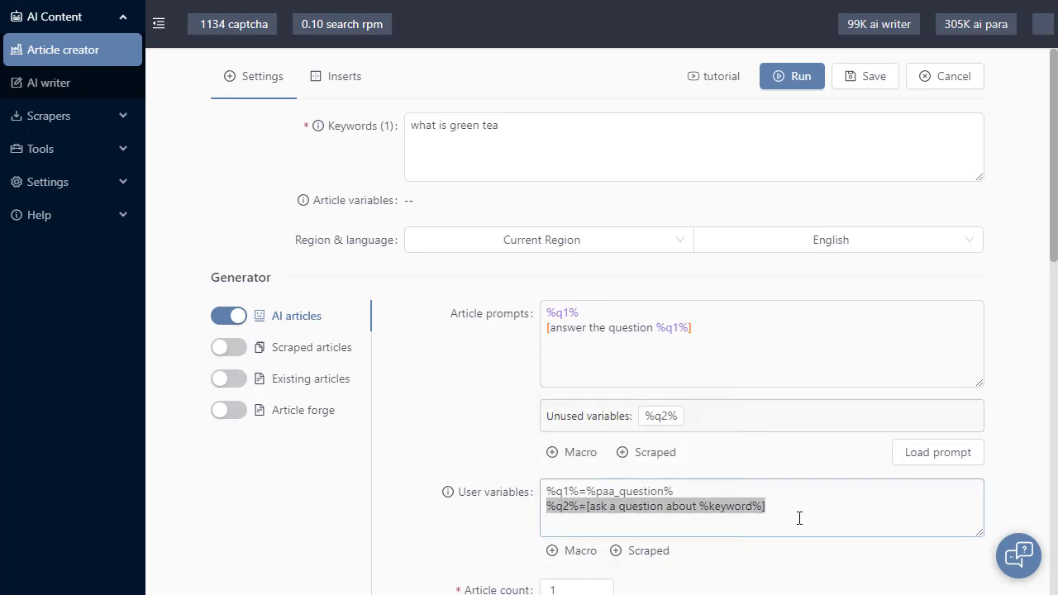
{"action": "key", "text": "End"}
{"action": "key", "text": "Return"}
{"action": "key", "text": "ctrl+v"}
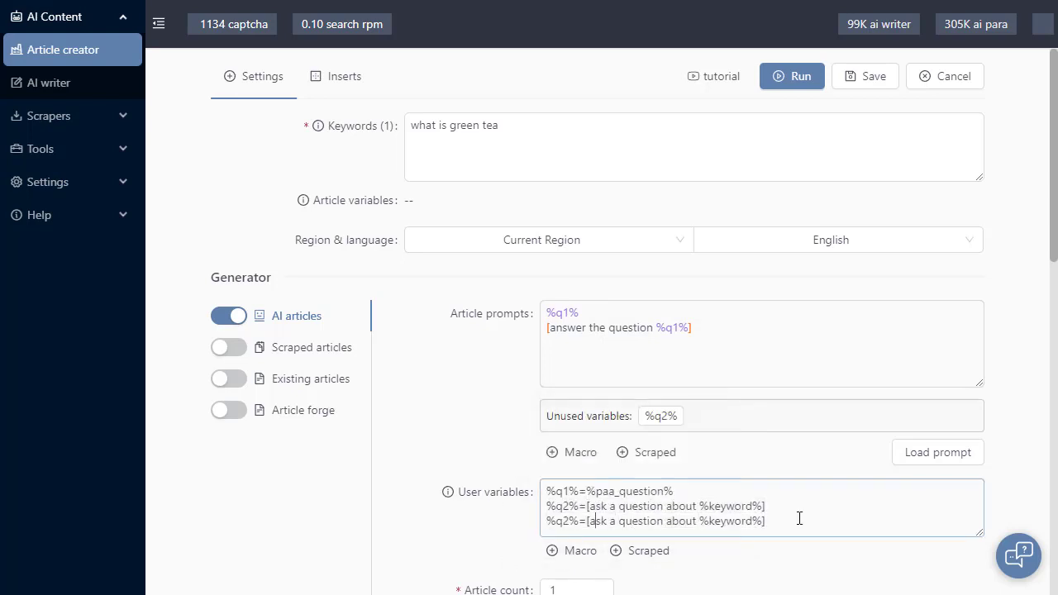
Change the duplicated user variable line to %q3%=Why is green tea bitter?
{"action": "key", "text": "Delete"}
{"action": "type", "text": "3"}
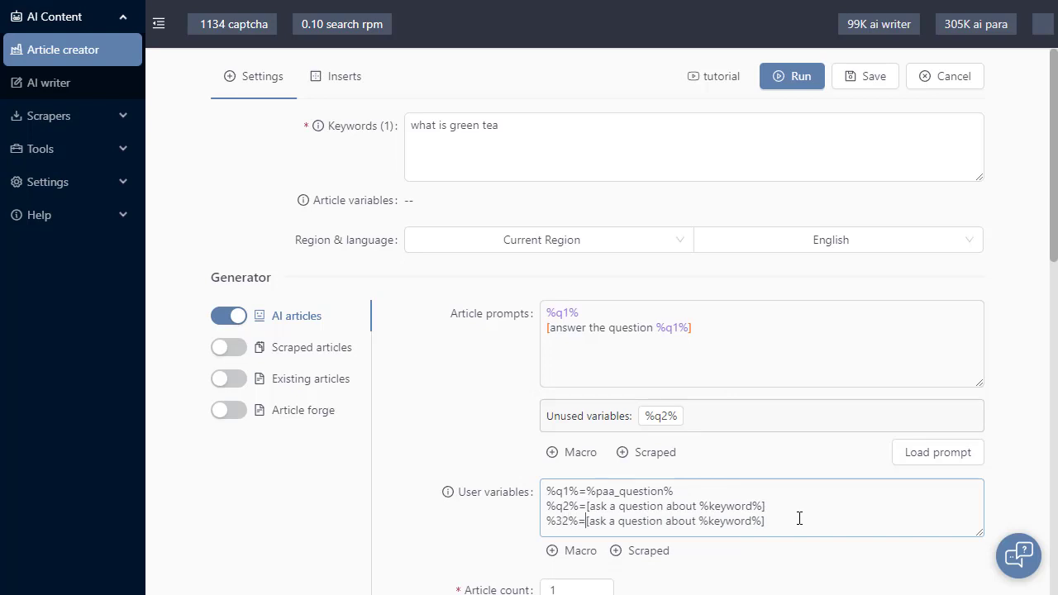
{"action": "key", "text": "shift+End"}
{"action": "key", "text": "BackSpace"}
{"action": "key", "text": "Left"}
{"action": "key", "text": "Left"}
{"action": "key", "text": "BackSpace"}
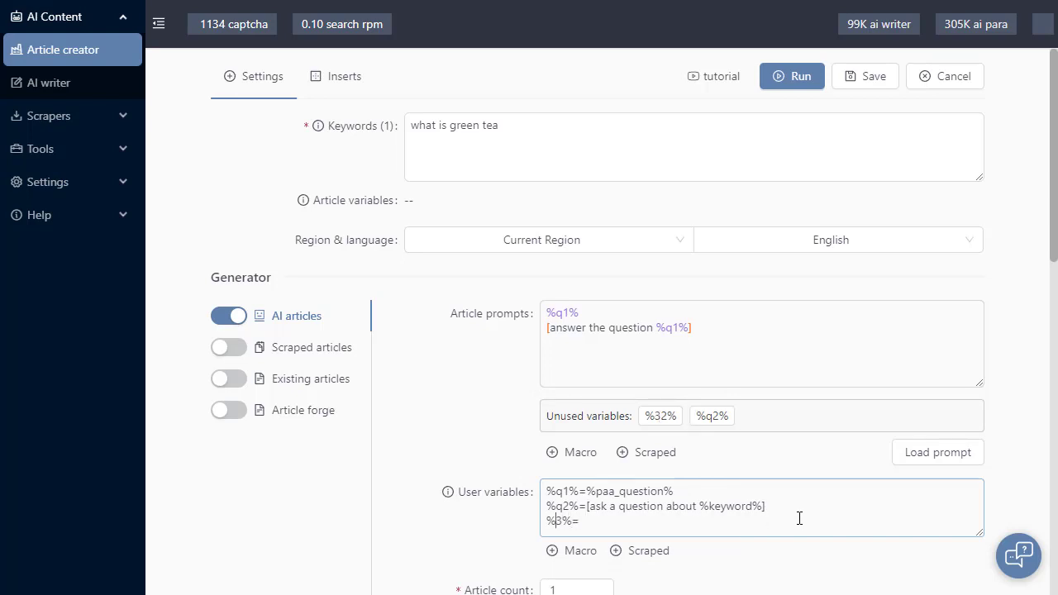
{"action": "type", "text": "q"}
{"action": "key", "text": "Right"}
{"action": "key", "text": "Right"}
{"action": "type", "text": "Why is green tea bitter?"}
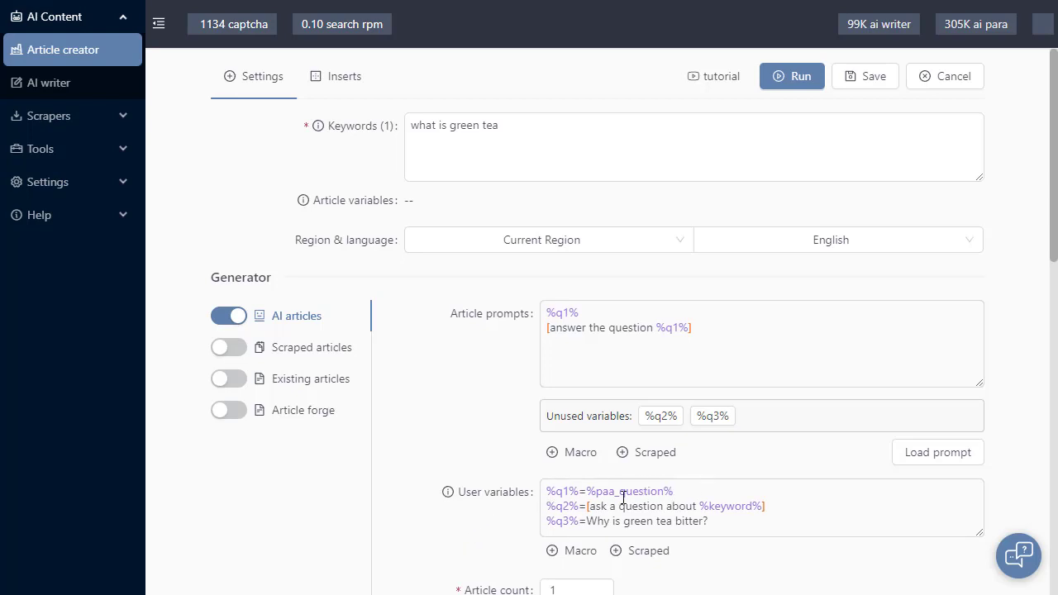
Check the new variable definitions and add unused %q2% and %q3% on separate lines below the bracketed article prompt, with blank lines between
{"action": "left_click", "coordinate": [551, 510]}
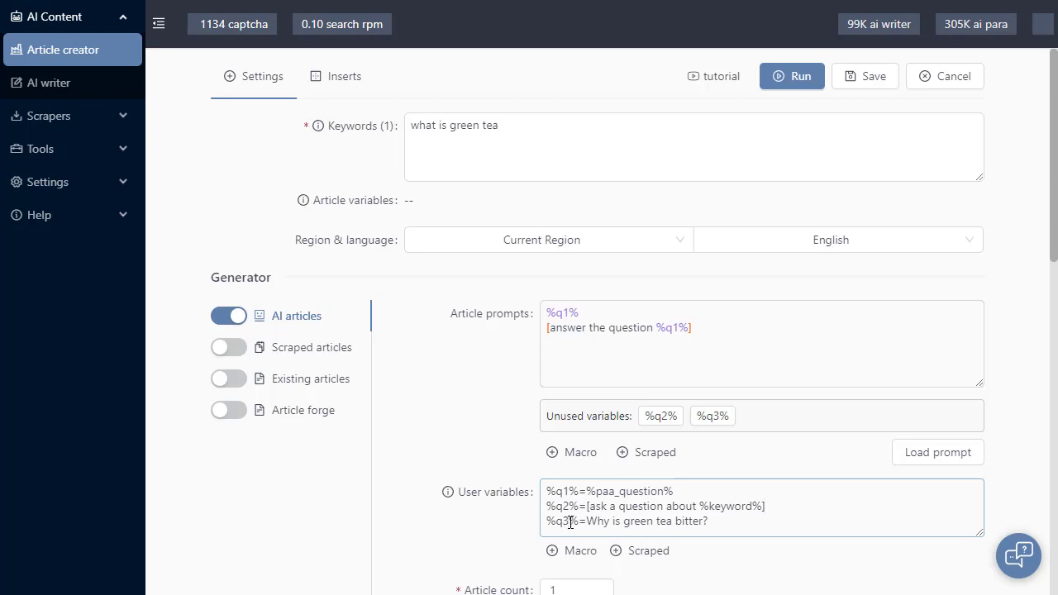
{"action": "left_click_drag", "start_coordinate": [587, 521], "coordinate": [761, 526]}
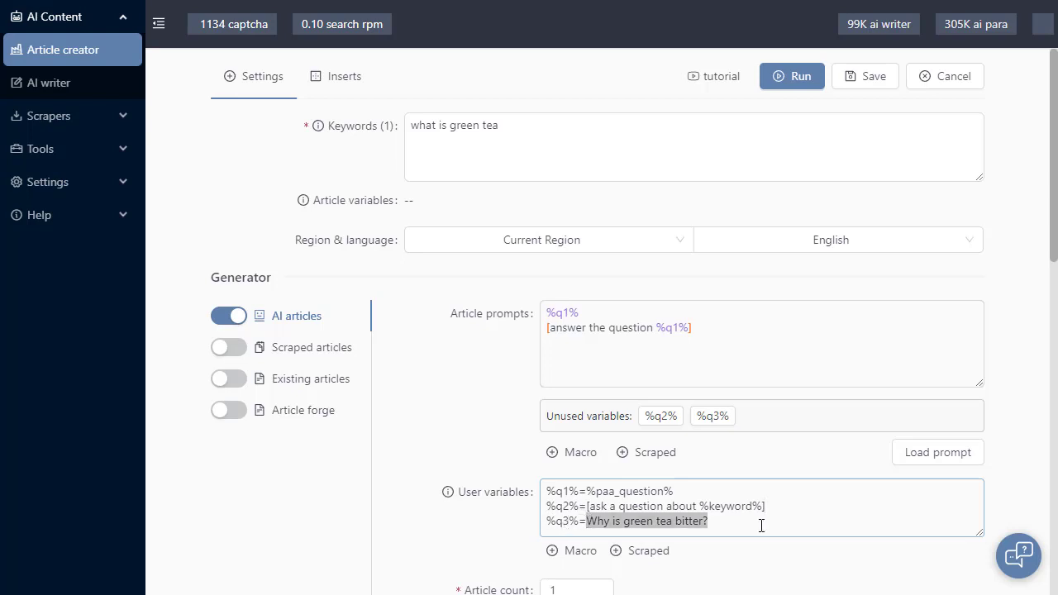
{"action": "left_click", "coordinate": [761, 526]}
{"action": "left_click", "coordinate": [483, 552]}
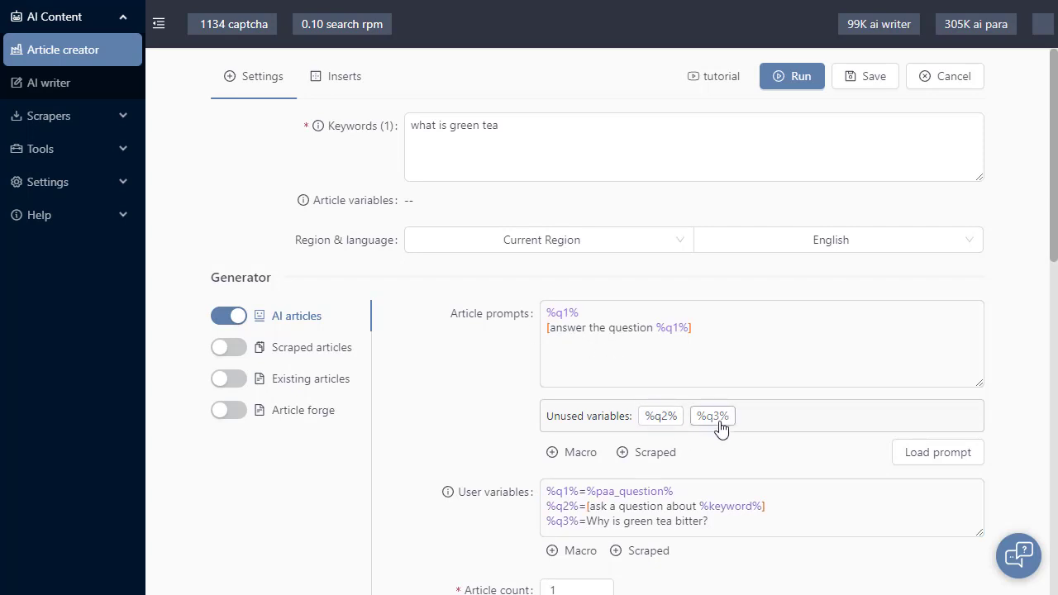
{"action": "left_click", "coordinate": [594, 360]}
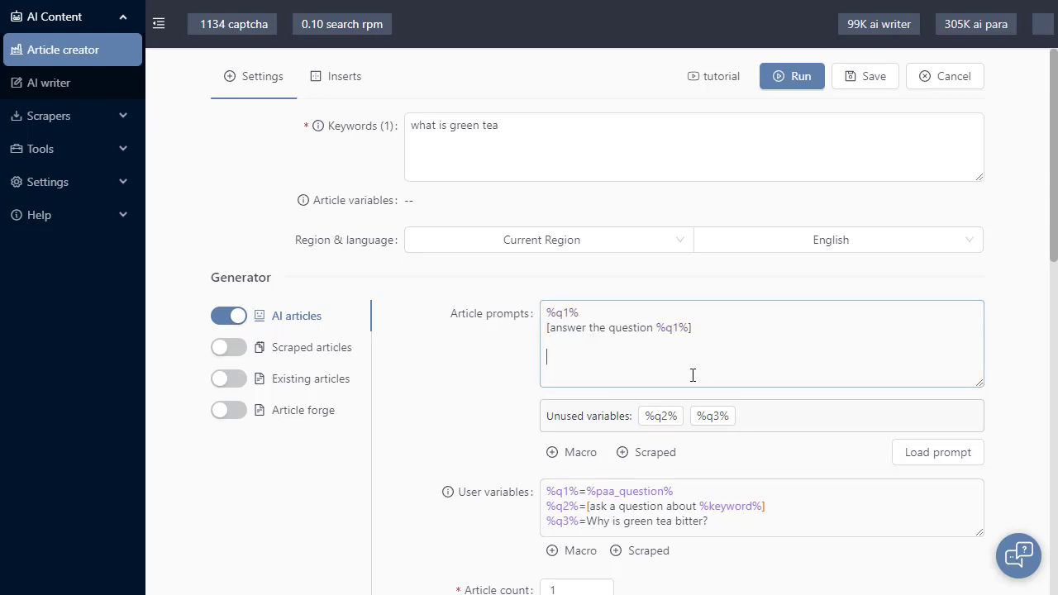
{"action": "left_click", "coordinate": [661, 416]}
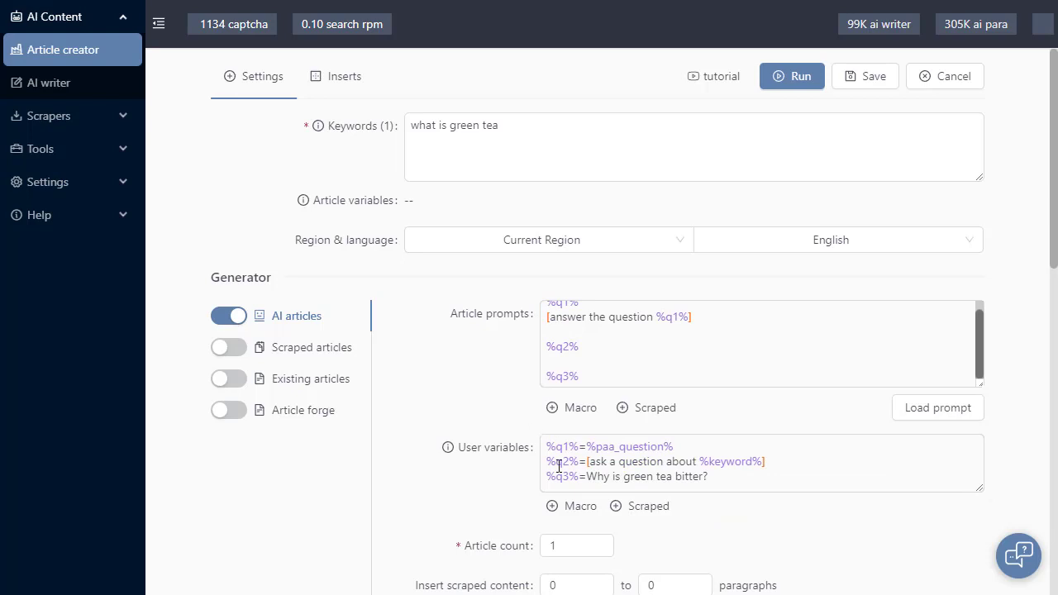
Check the values assigned to %q2% and %q3%, run the task, and examine the generated article in the preview
{"action": "left_click_drag", "start_coordinate": [771, 461], "coordinate": [586, 461]}
{"action": "left_click", "coordinate": [469, 395]}
{"action": "left_click_drag", "start_coordinate": [709, 478], "coordinate": [586, 479]}
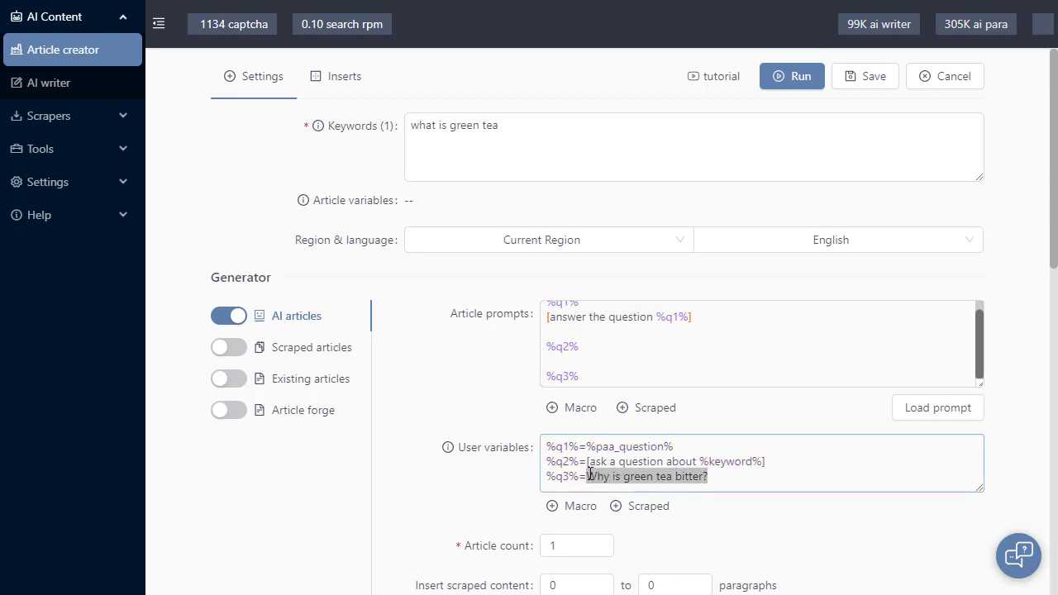
{"action": "left_click", "coordinate": [454, 496]}
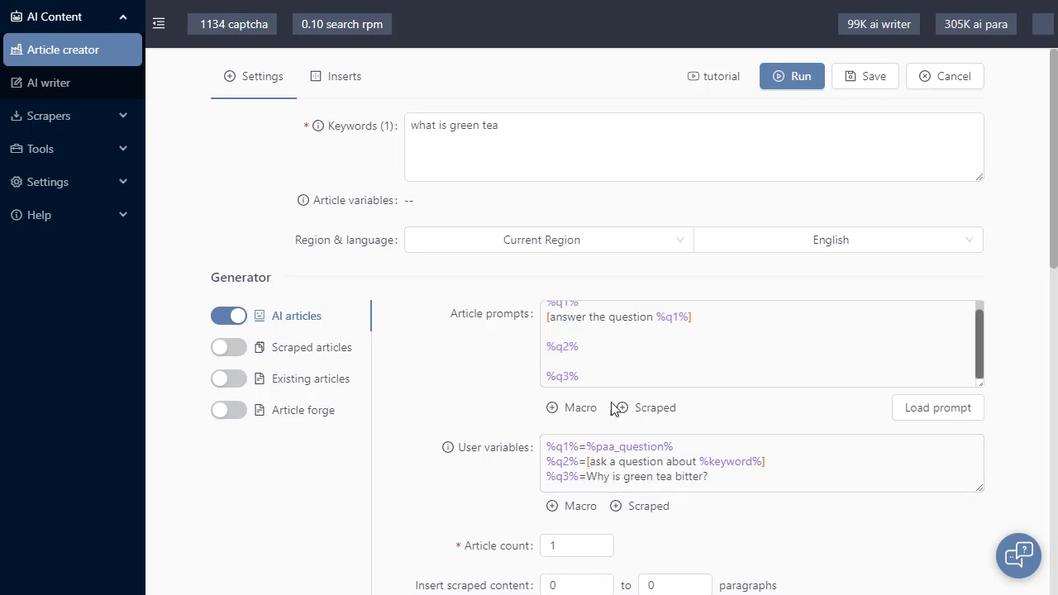
{"action": "left_click", "coordinate": [798, 88]}
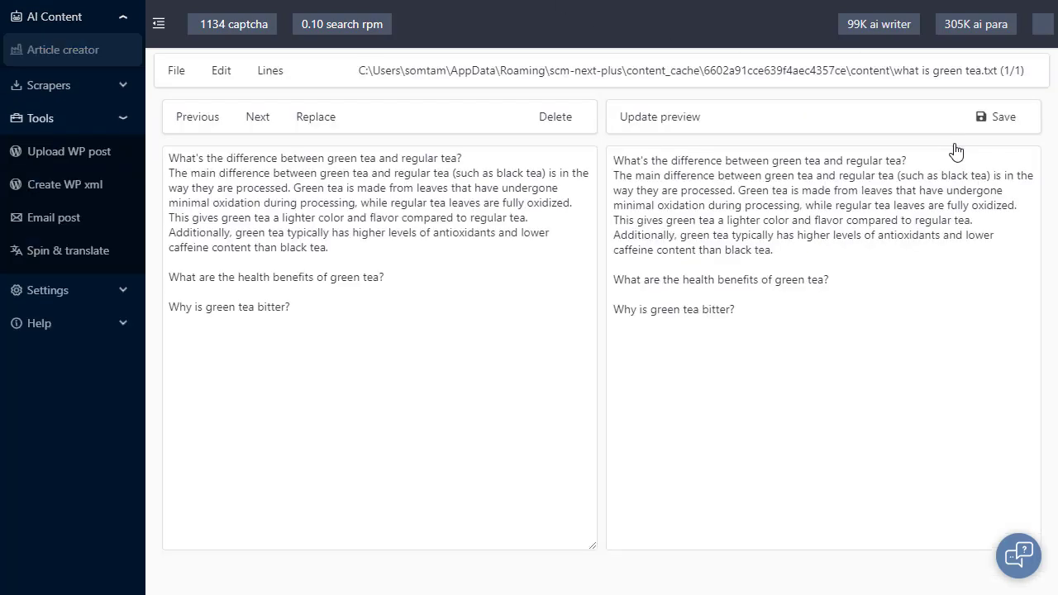
{"action": "left_click_drag", "start_coordinate": [339, 248], "coordinate": [143, 157]}
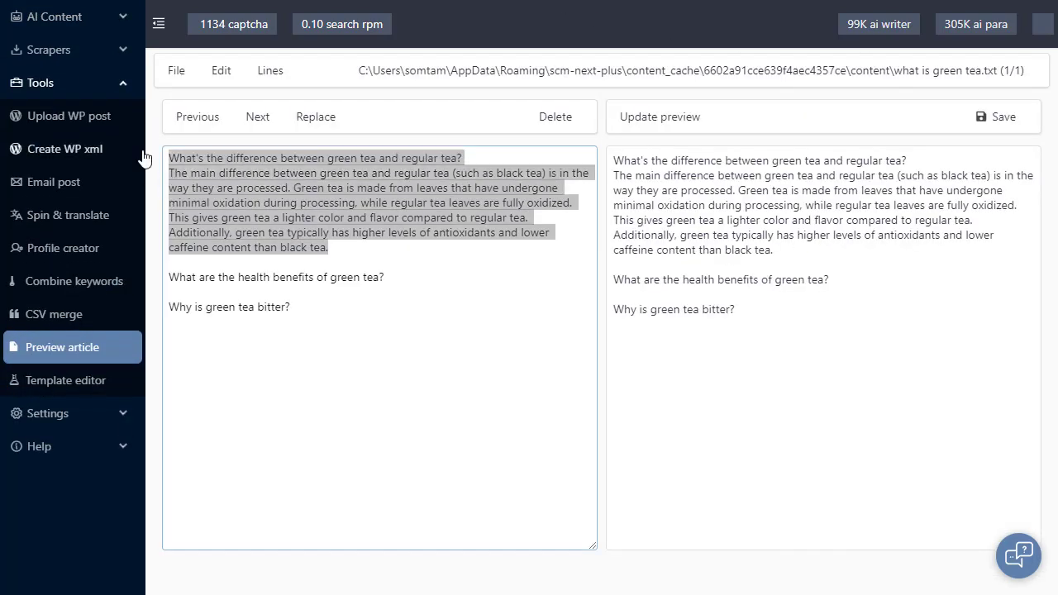
Review the generated answer and the three question lines in the previewed article
{"action": "triple_click", "coordinate": [414, 159]}
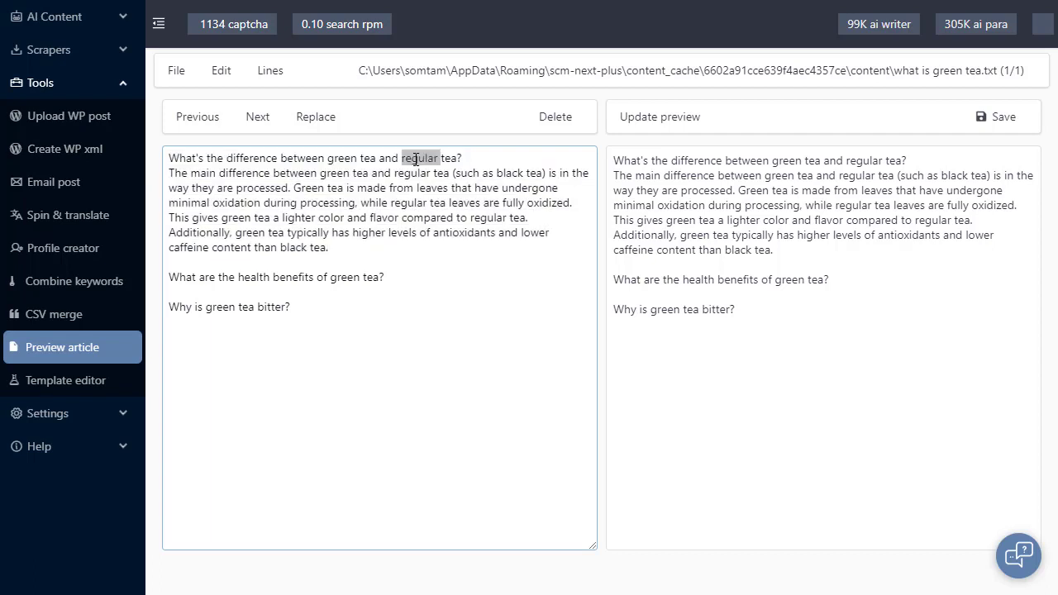
{"action": "triple_click", "coordinate": [354, 204]}
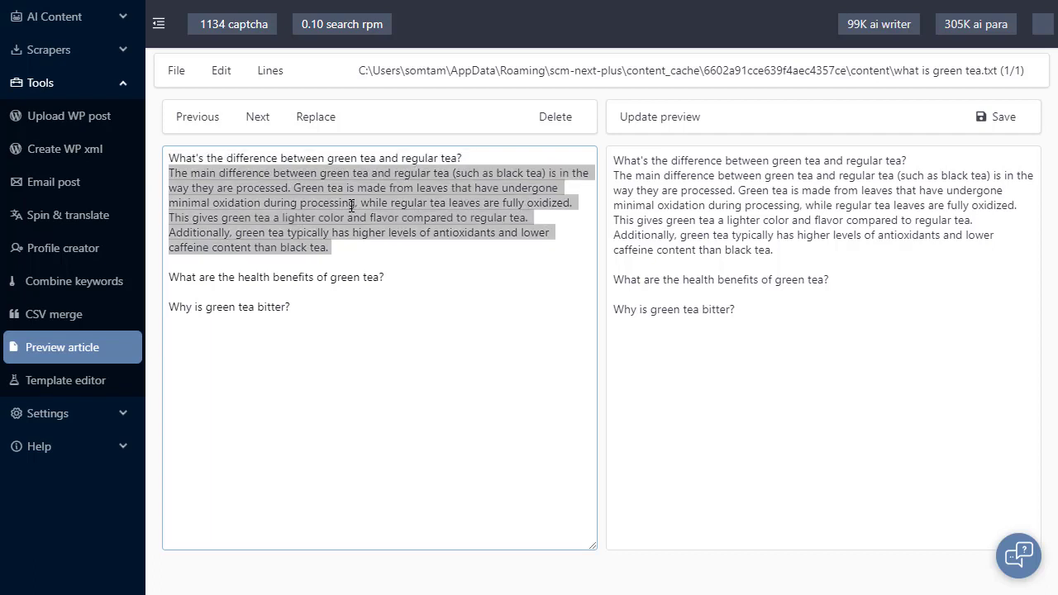
{"action": "triple_click", "coordinate": [354, 279]}
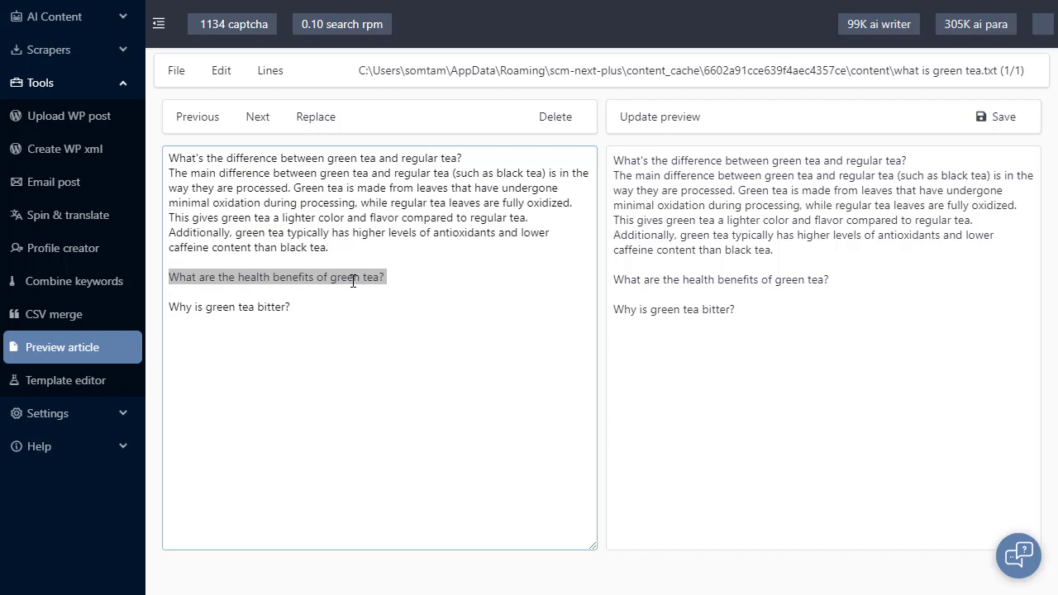
{"action": "triple_click", "coordinate": [280, 306]}
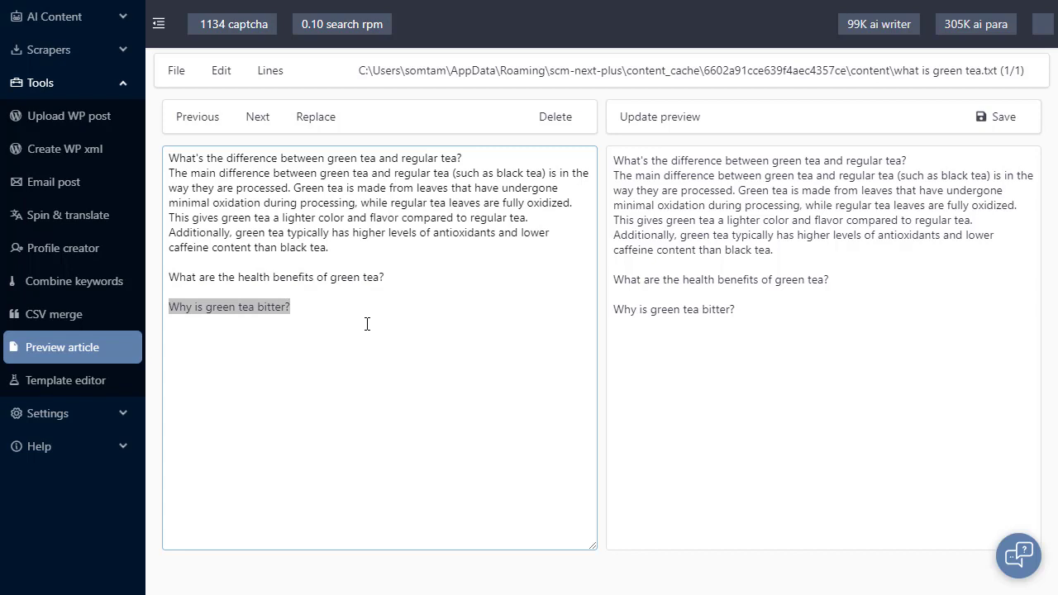
In the article creator settings, clear the article prompts and user variables and set inserted scraped content to 5 to 7 paragraphs
{"action": "left_click", "coordinate": [116, 20]}
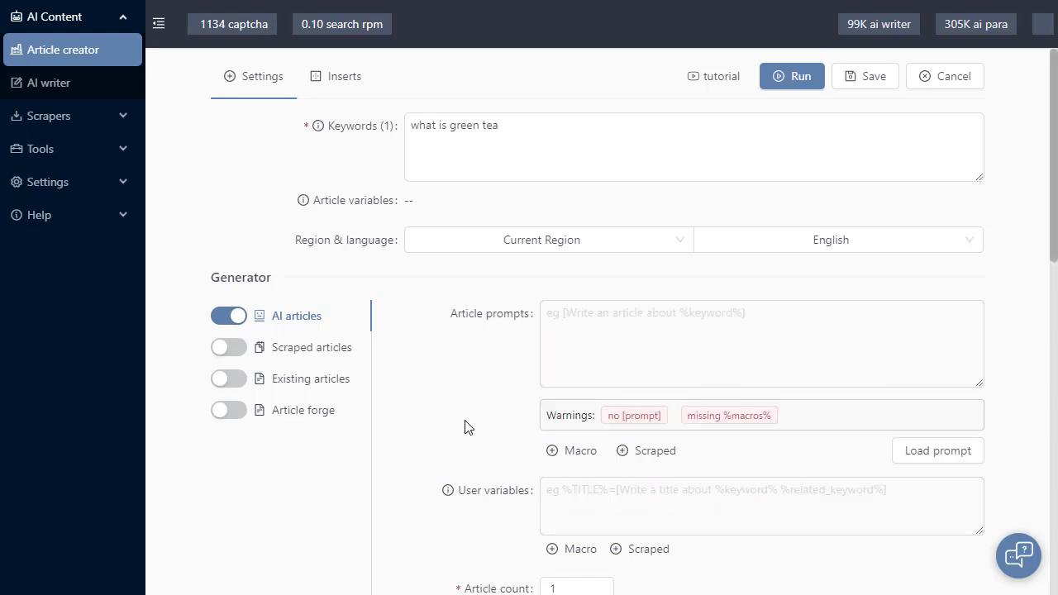
{"action": "scroll", "coordinate": [466, 429], "scroll_direction": "down", "scroll_amount": 2}
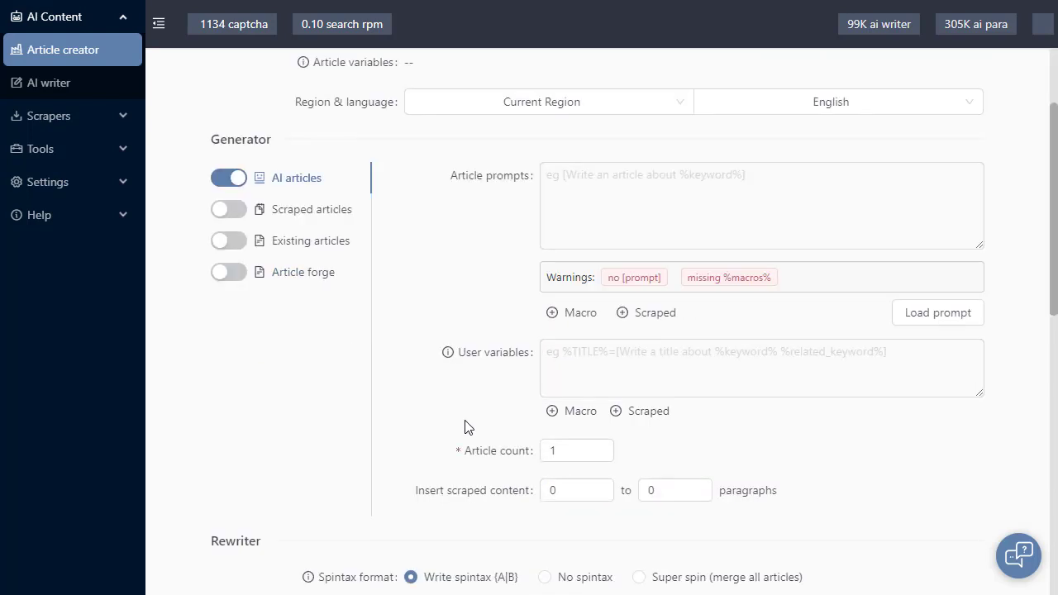
{"action": "left_click", "coordinate": [604, 485]}
{"action": "left_click", "coordinate": [604, 485]}
{"action": "left_click", "coordinate": [604, 485]}
{"action": "left_click", "coordinate": [668, 490]}
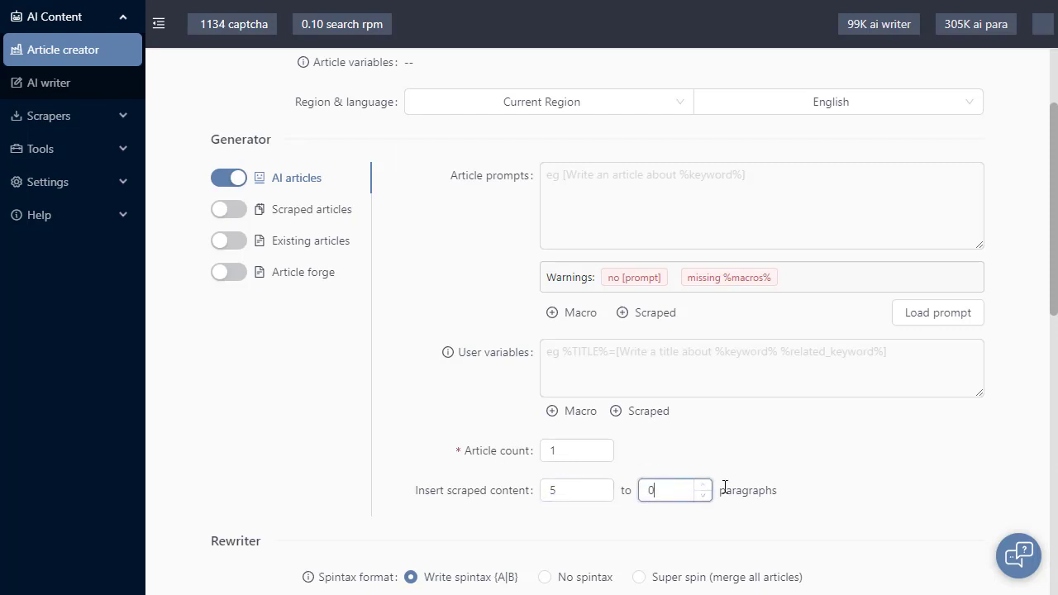
{"action": "left_click", "coordinate": [707, 485]}
{"action": "left_click", "coordinate": [706, 485]}
{"action": "scroll", "coordinate": [455, 486], "scroll_direction": "up", "scroll_amount": 2}
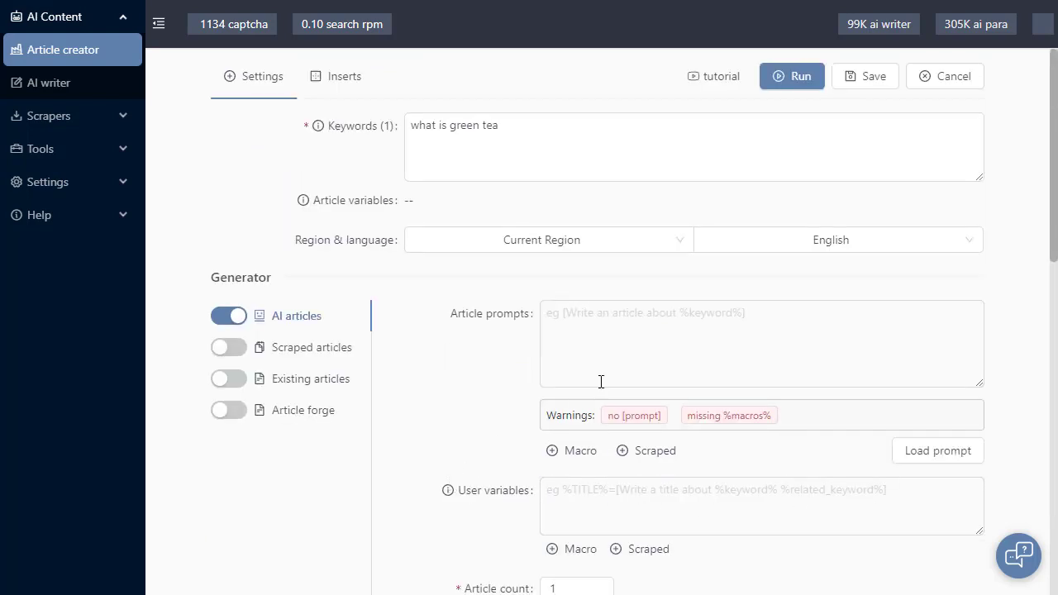
Insert the %scraped_body% macro into the empty article prompts
{"action": "left_click", "coordinate": [650, 340]}
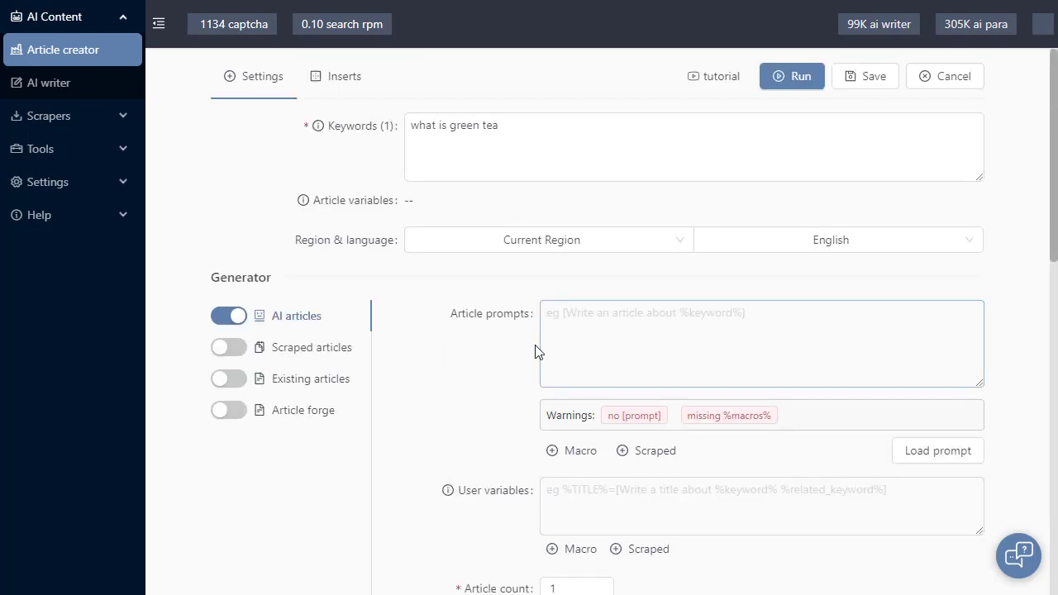
{"action": "scroll", "coordinate": [484, 354], "scroll_direction": "down", "scroll_amount": 2}
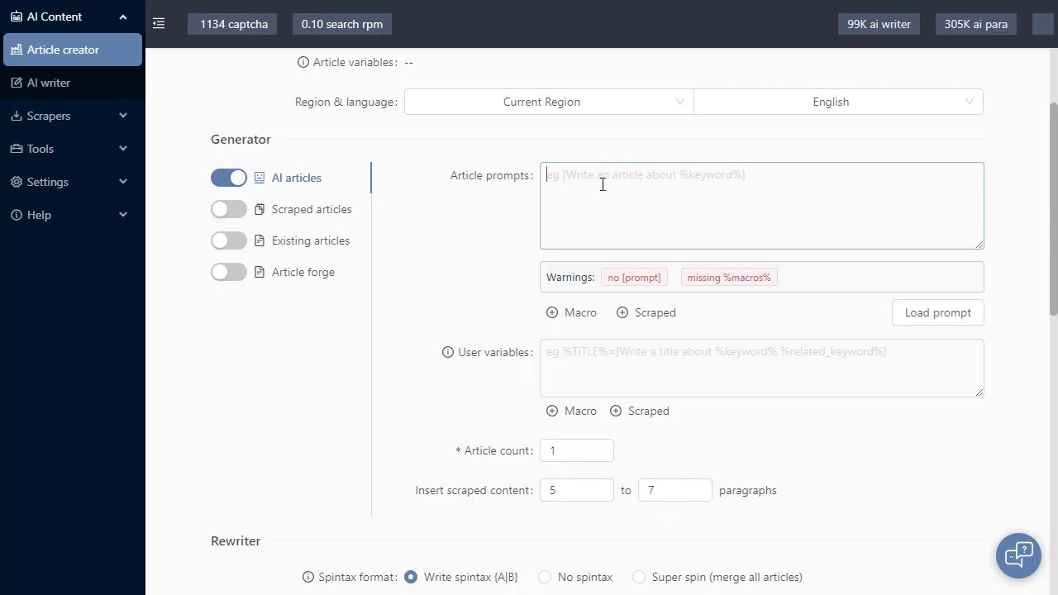
{"action": "left_click", "coordinate": [655, 312]}
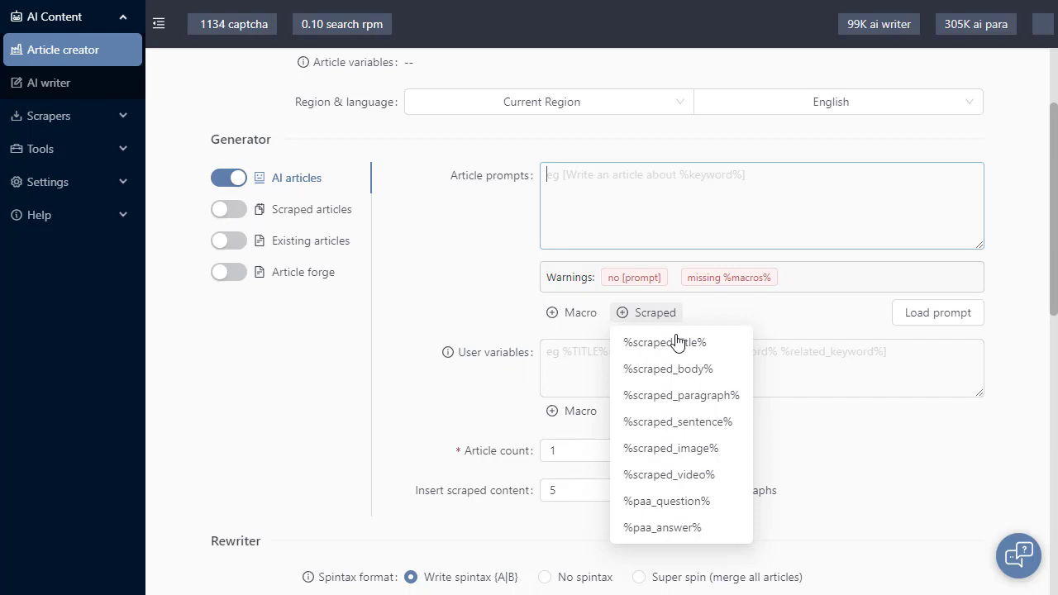
{"action": "left_click", "coordinate": [689, 369]}
Add the line <h1>[create a title for %keyword%]</h1> above %scraped_body% in the article prompts
{"action": "left_click", "coordinate": [654, 194]}
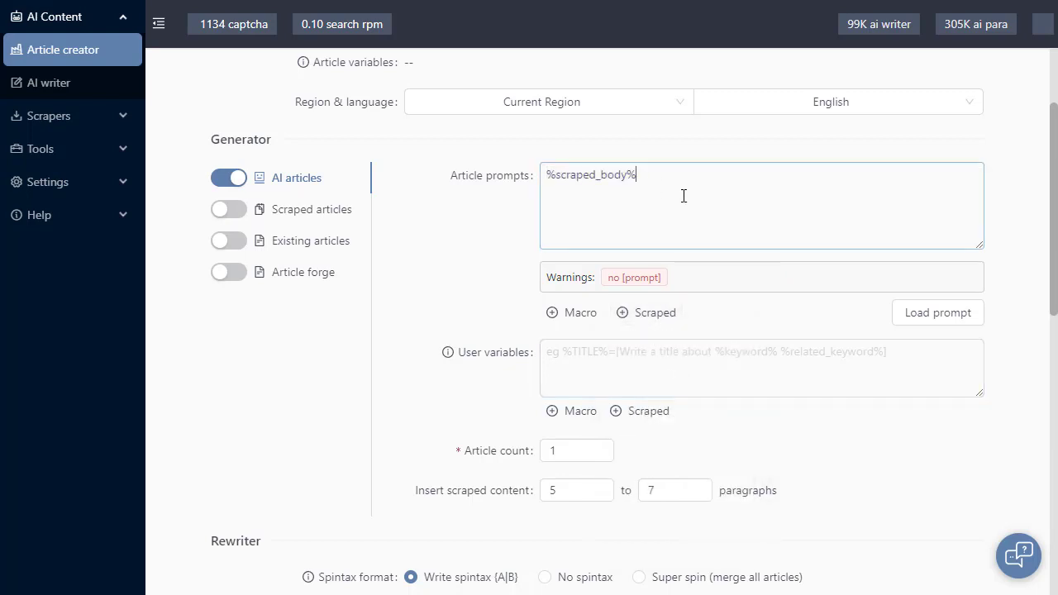
{"action": "key", "text": "Return"}
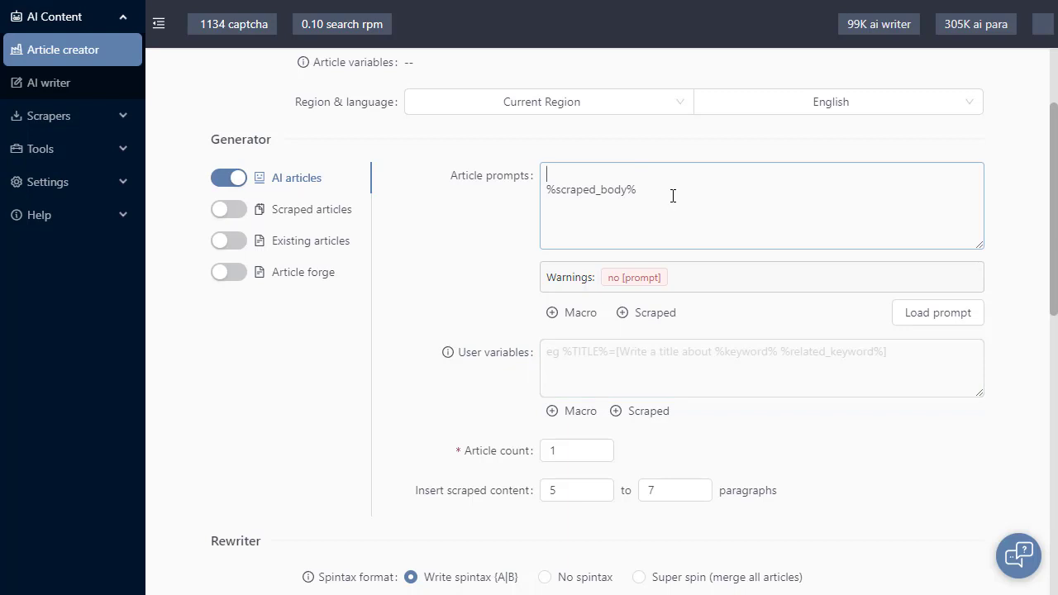
{"action": "type", "text": "<h12"}
{"action": "type", "text": "</h"}
{"action": "type", "text": "[]"}
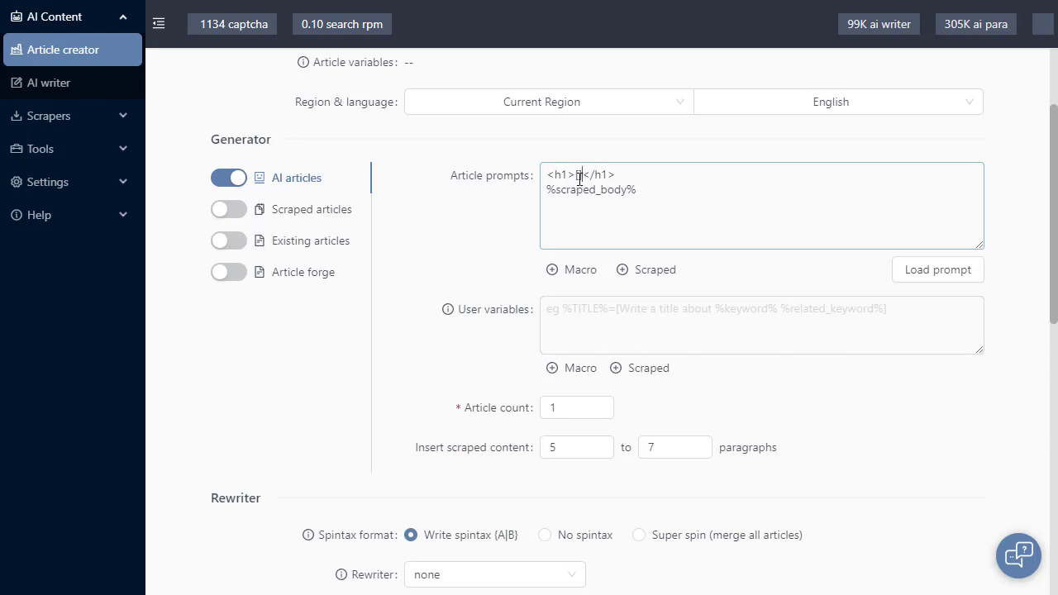
{"action": "left_click", "coordinate": [580, 273]}
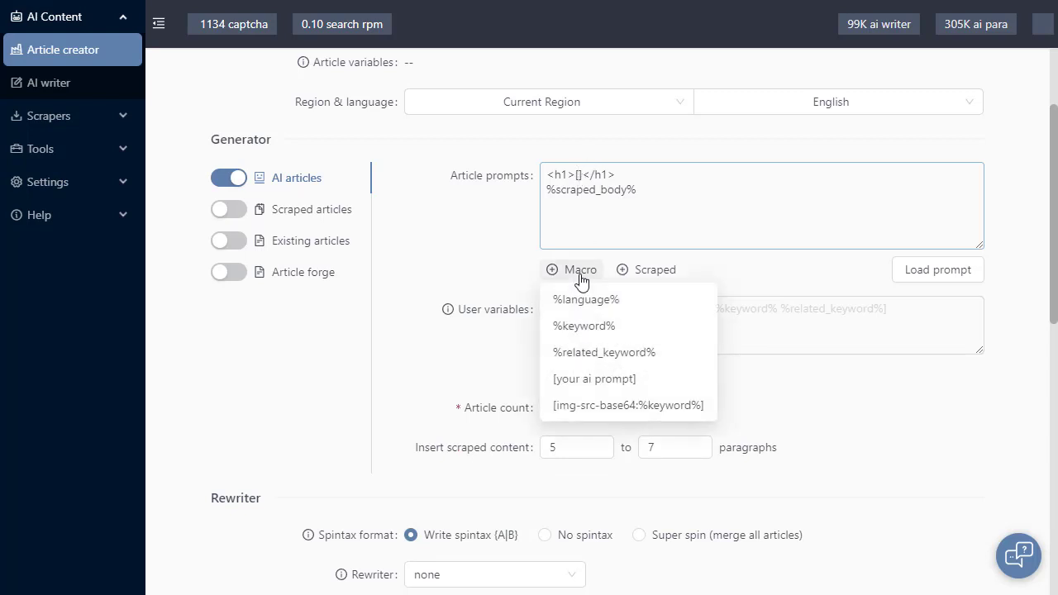
{"action": "left_click", "coordinate": [588, 325]}
{"action": "type", "text": "create a tit"}
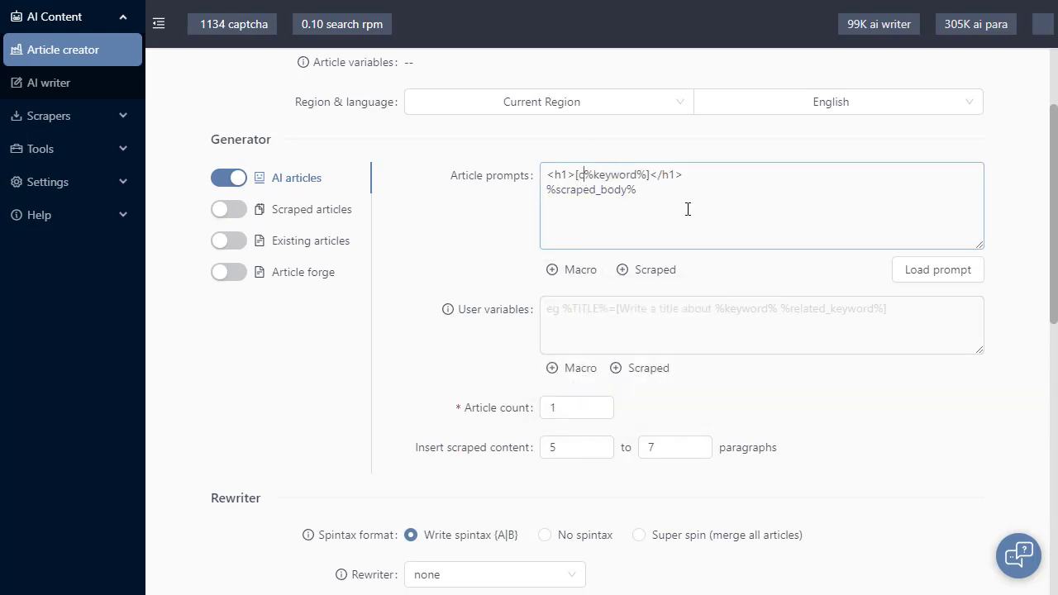
{"action": "type", "text": "le for"}
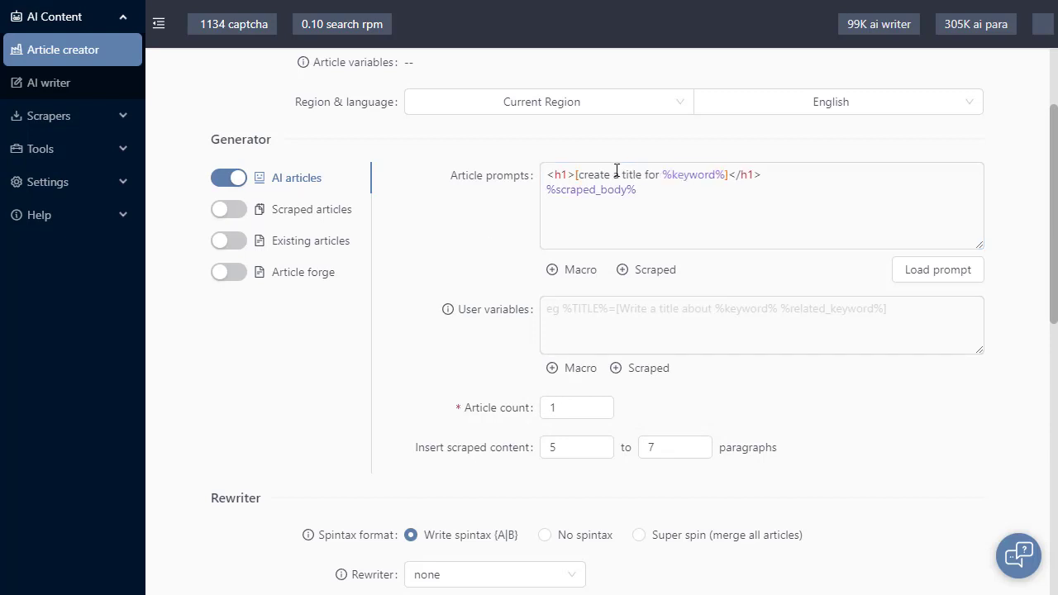
Delete the %scraped_body% macro and add <p>Footer</p> below the title prompt with a blank line between them
{"action": "left_click_drag", "start_coordinate": [682, 210], "coordinate": [502, 220]}
{"action": "key", "text": "BackSpace"}
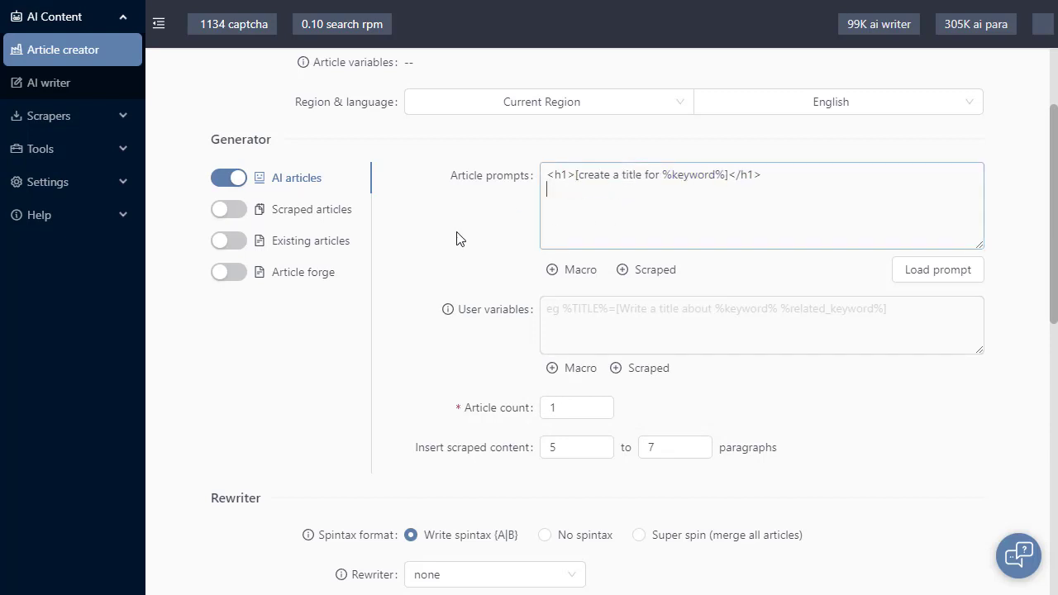
{"action": "key", "text": "Return"}
{"action": "type", "text": "<p>Footer</p>"}
{"action": "left_click", "coordinate": [529, 254]}
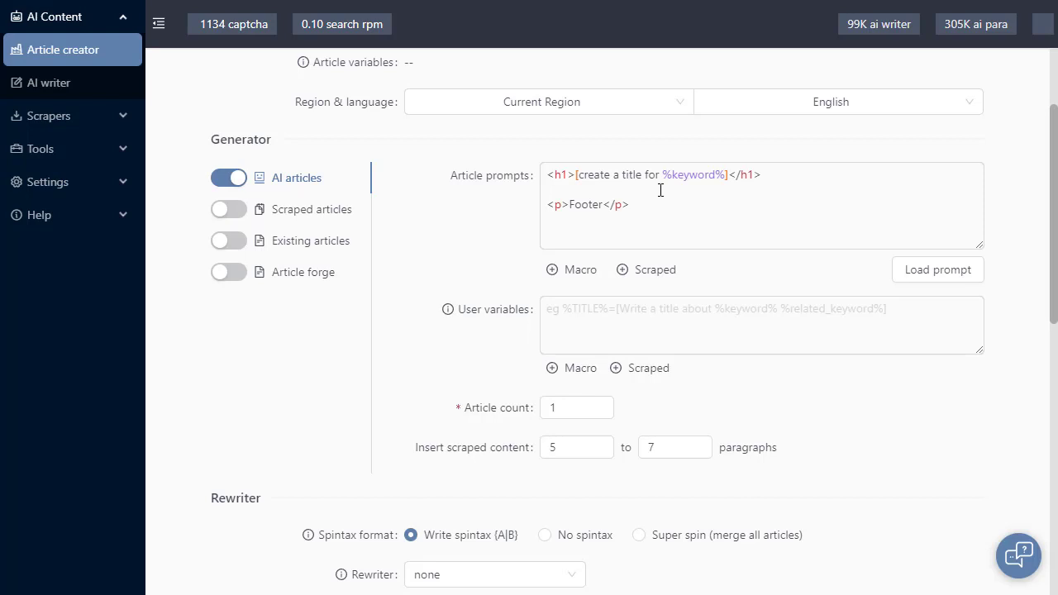
Insert %scraped_body% between the title prompt and the footer, with a blank line above and below it
{"action": "left_click", "coordinate": [582, 188]}
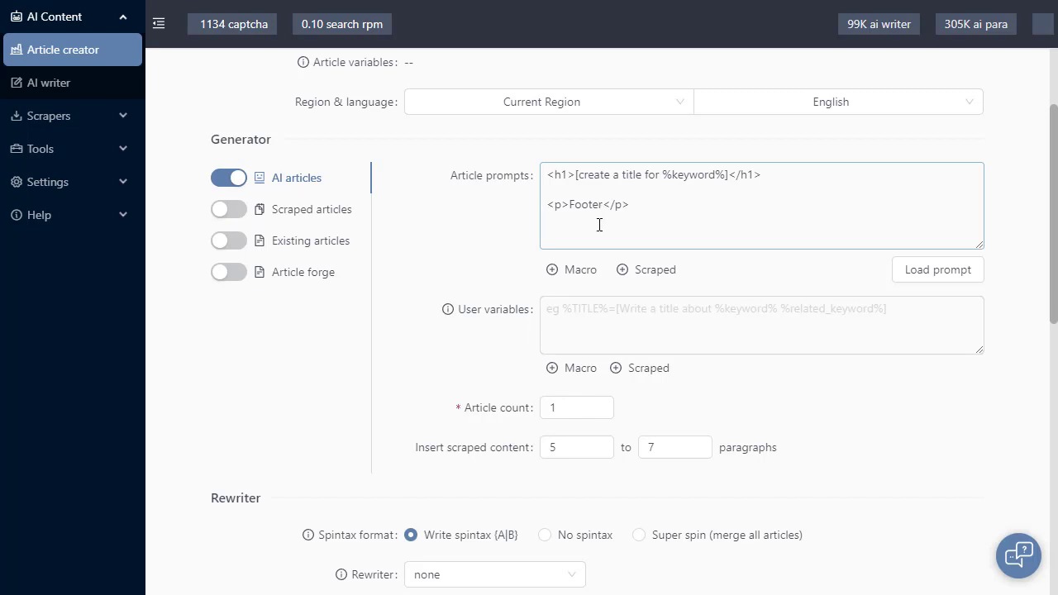
{"action": "left_click", "coordinate": [605, 191]}
{"action": "mouse_move", "coordinate": [654, 272]}
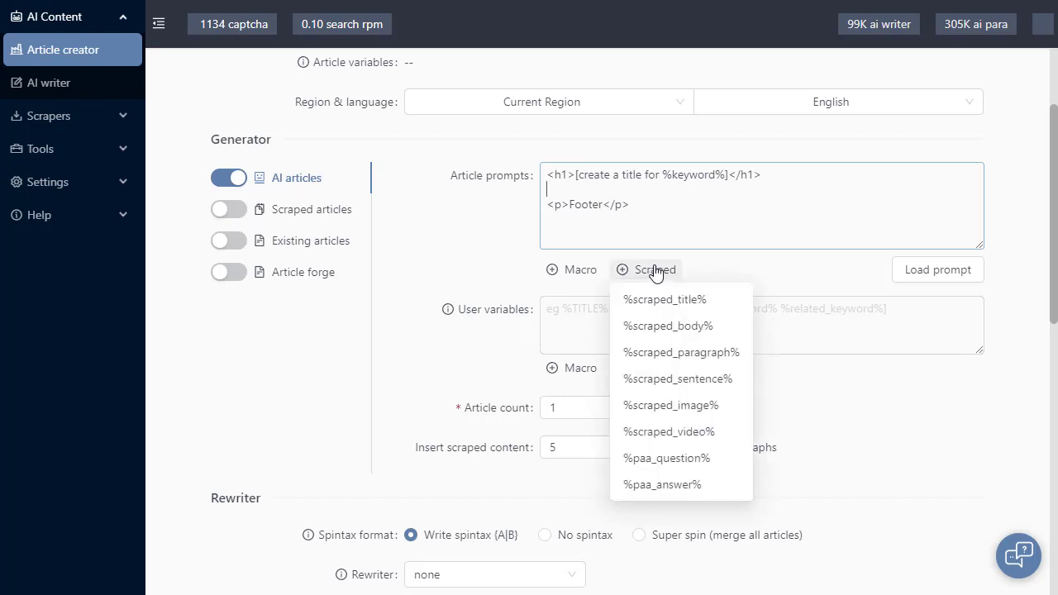
{"action": "left_click", "coordinate": [667, 325]}
{"action": "left_click", "coordinate": [666, 206]}
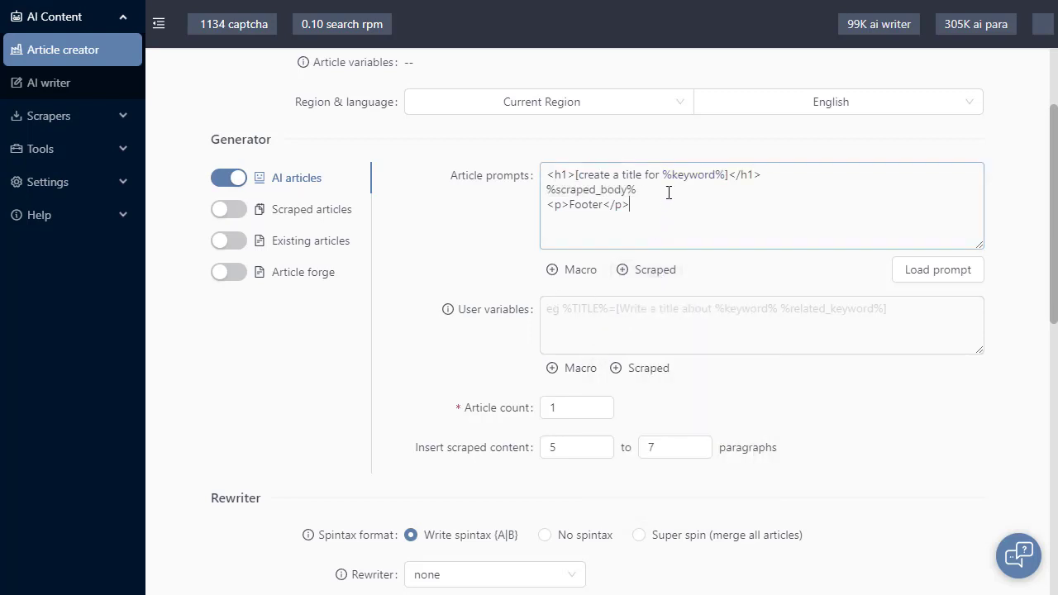
{"action": "key", "text": "Return"}
{"action": "left_click", "coordinate": [802, 176]}
{"action": "key", "text": "Return"}
{"action": "left_click", "coordinate": [485, 254]}
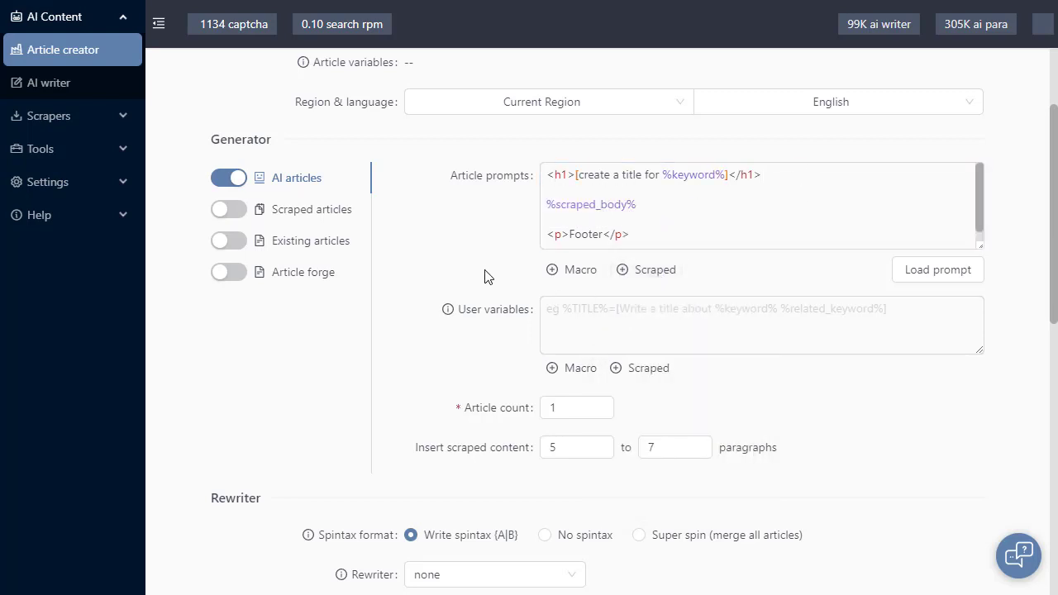
Run the task and check the title, scraped body and footer in the article preview
{"action": "scroll", "coordinate": [858, 306], "scroll_direction": "up", "scroll_amount": 3}
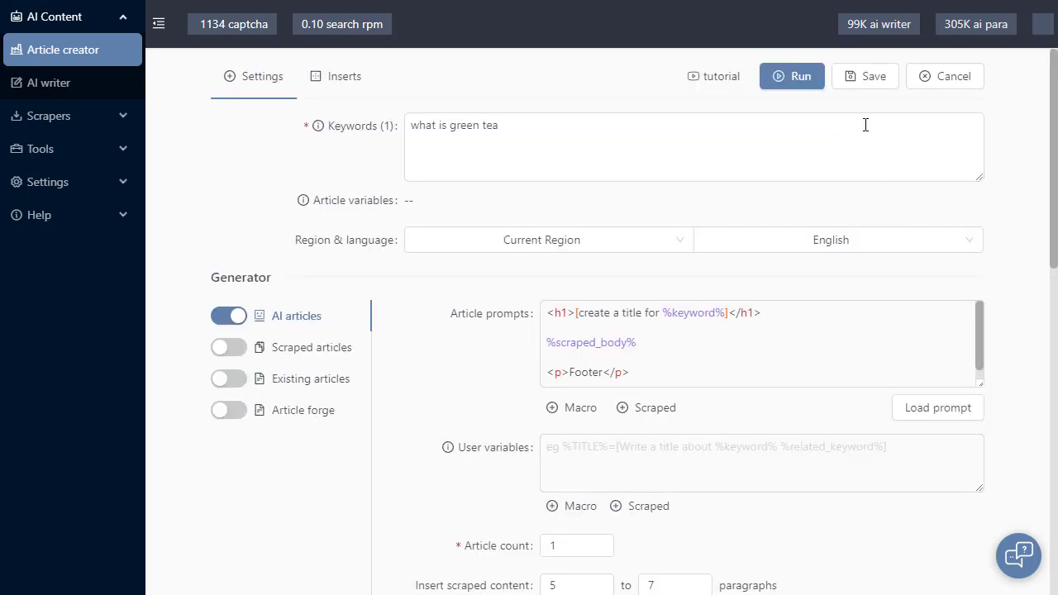
{"action": "left_click", "coordinate": [813, 80]}
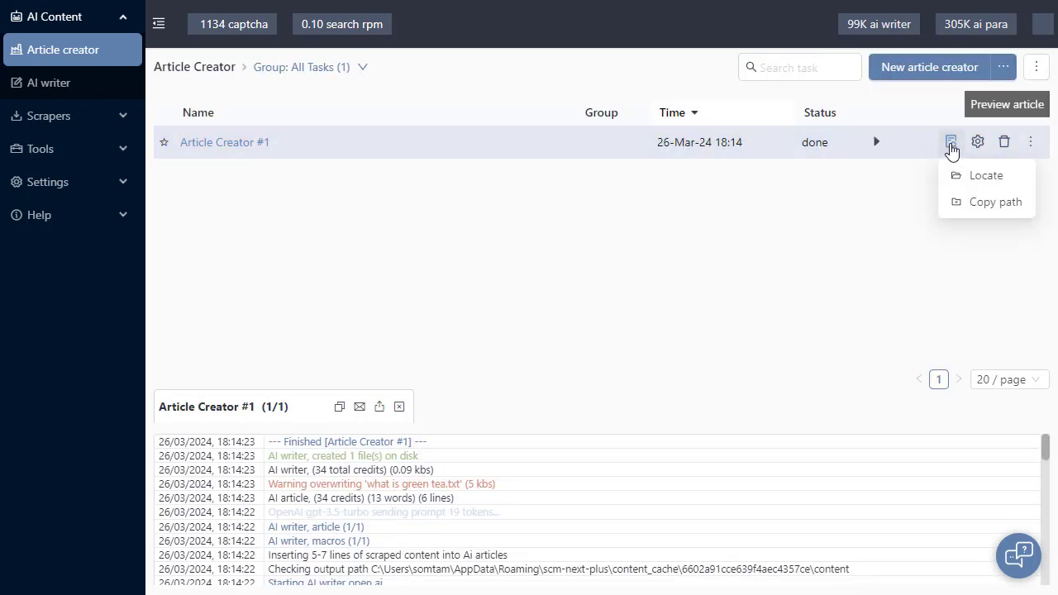
{"action": "left_click", "coordinate": [950, 142]}
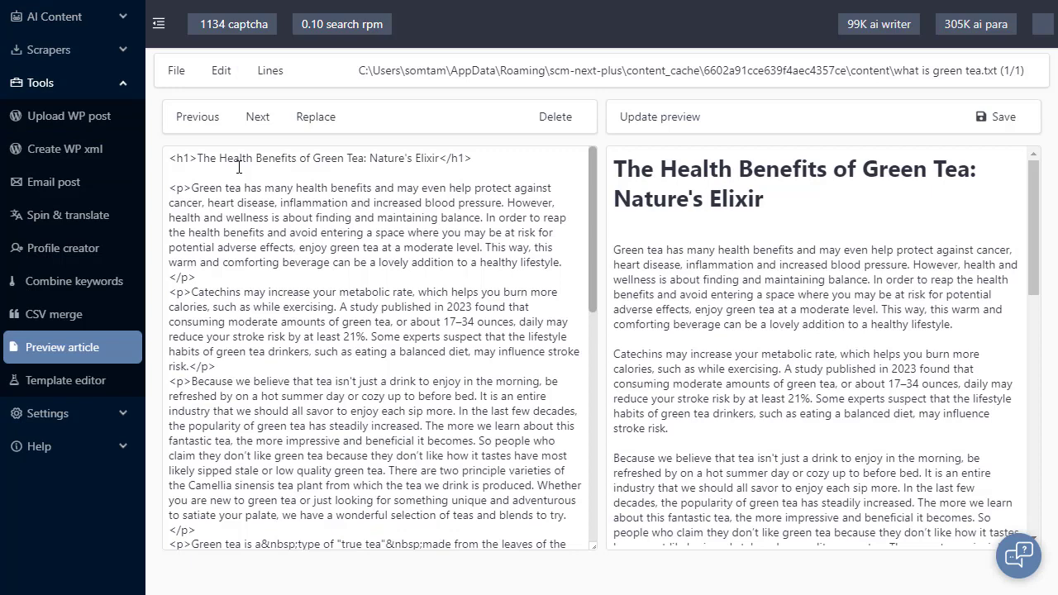
{"action": "left_click_drag", "start_coordinate": [168, 158], "coordinate": [494, 171]}
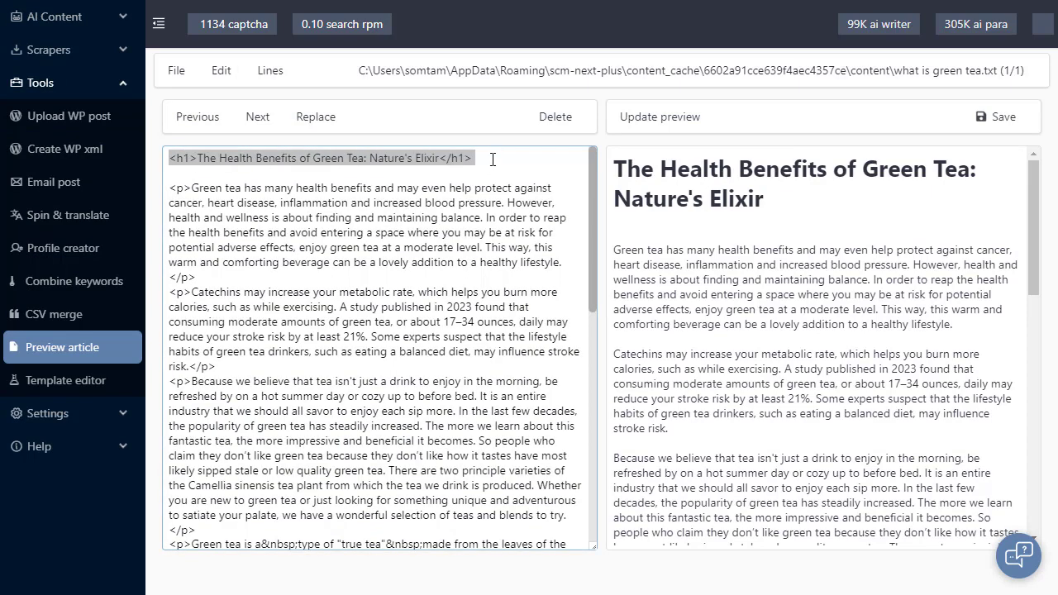
{"action": "left_click", "coordinate": [492, 159]}
{"action": "mouse_move", "coordinate": [763, 200]}
{"action": "left_mouse_down"}
{"action": "mouse_move", "coordinate": [686, 200]}
{"action": "mouse_move", "coordinate": [597, 168]}
{"action": "left_mouse_up"}
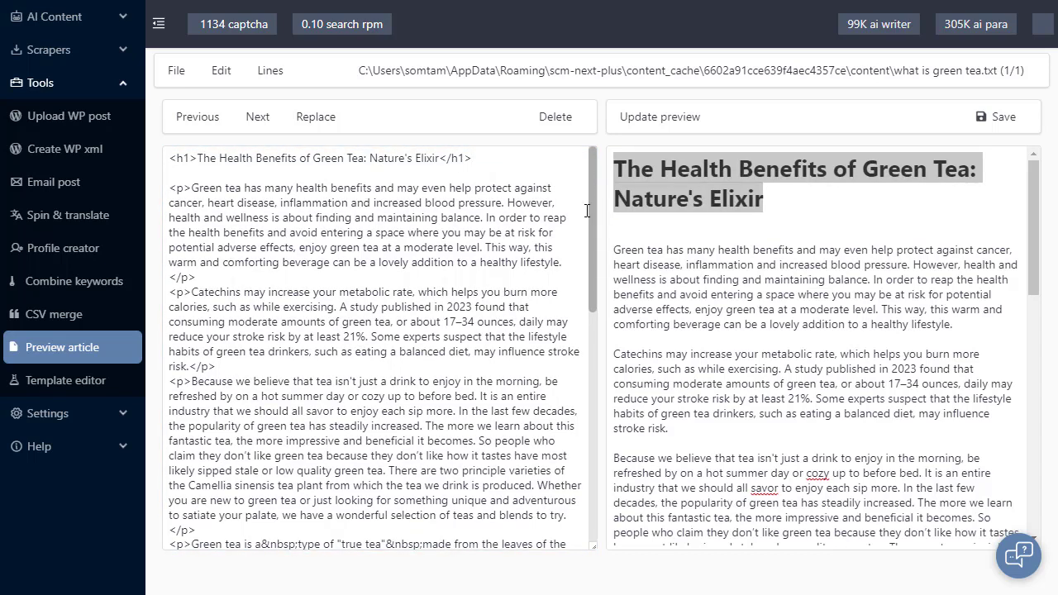
{"action": "left_click_drag", "start_coordinate": [594, 233], "coordinate": [594, 462]}
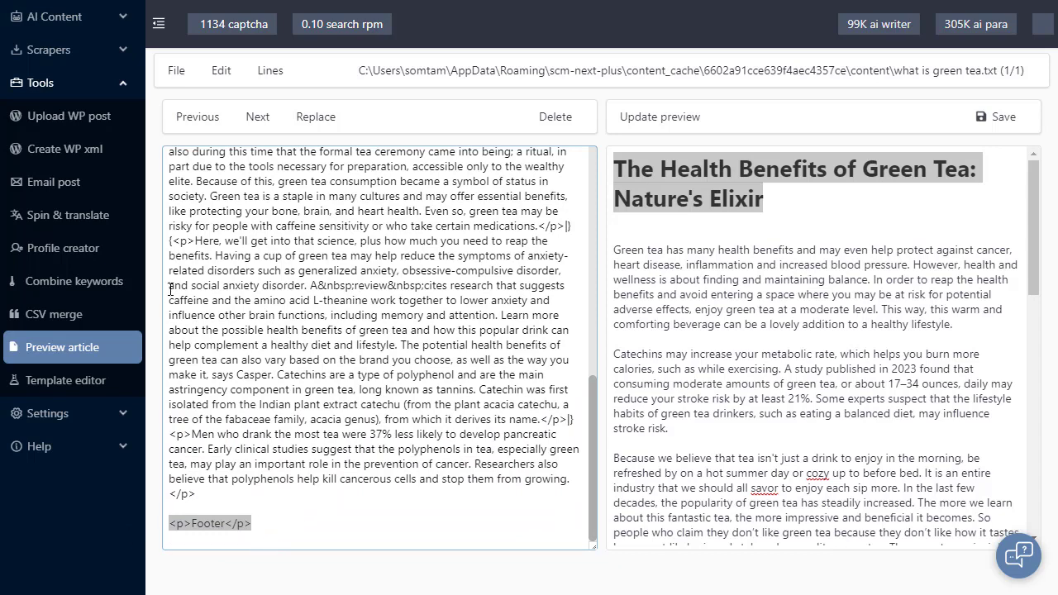
Return to the task settings and delete %scraped_body% from the article prompts, keeping the title prompt and the footer
{"action": "left_click", "coordinate": [89, 22]}
{"action": "left_click_drag", "start_coordinate": [654, 357], "coordinate": [443, 333]}
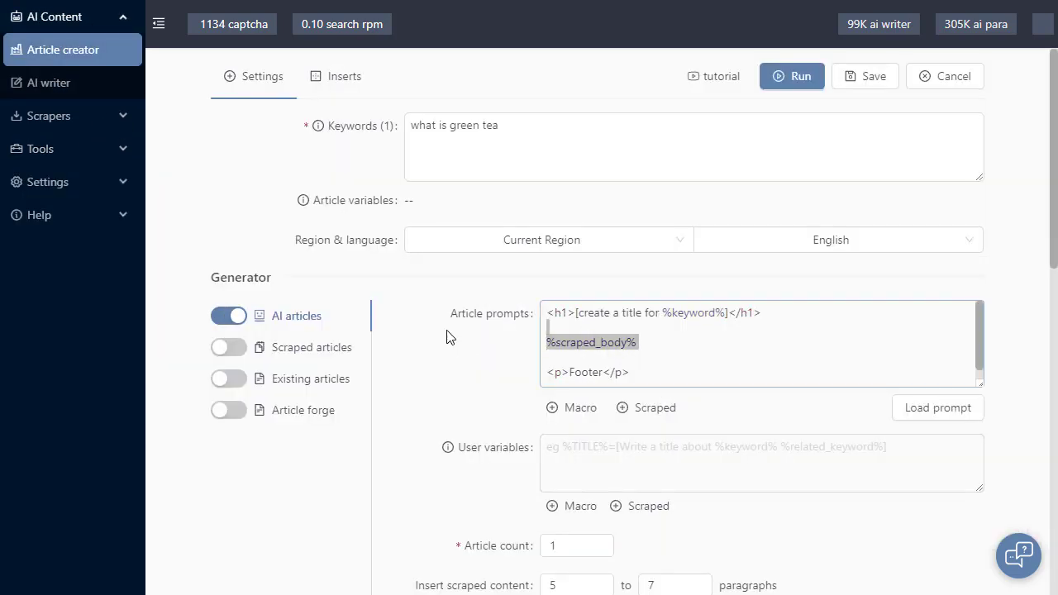
{"action": "key", "text": "BackSpace"}
{"action": "left_click", "coordinate": [472, 381]}
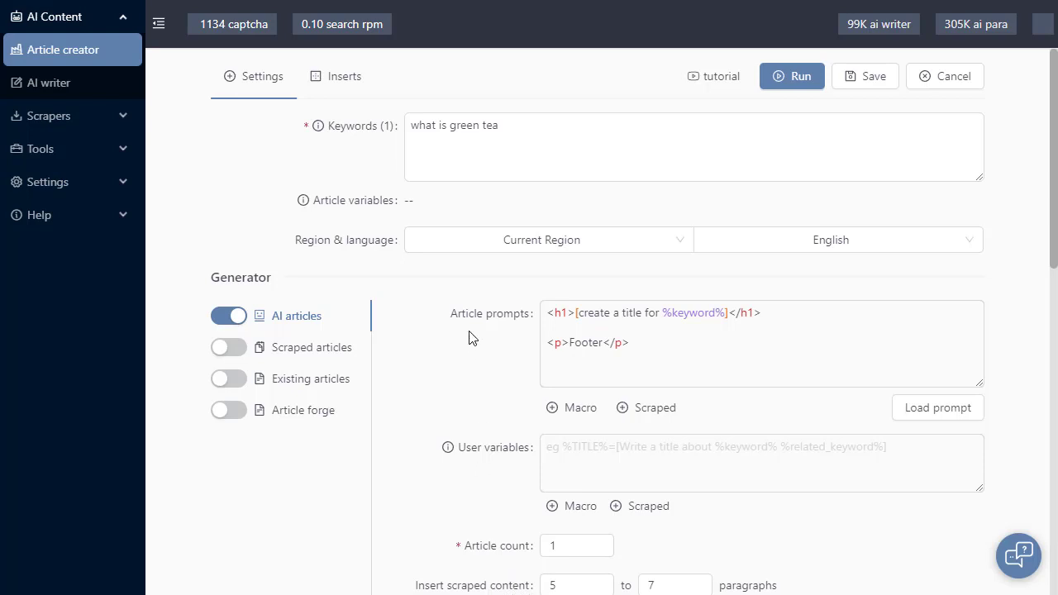
Run the task without the scraped body macro and examine the title and inserted paragraphs in the preview
{"action": "left_click", "coordinate": [795, 78]}
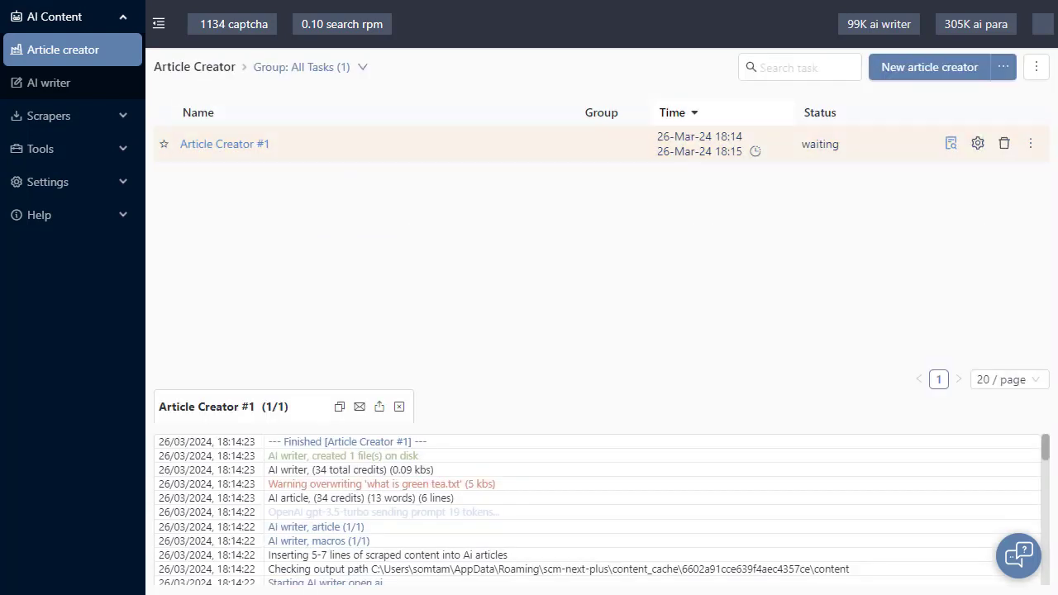
{"action": "left_click", "coordinate": [950, 142]}
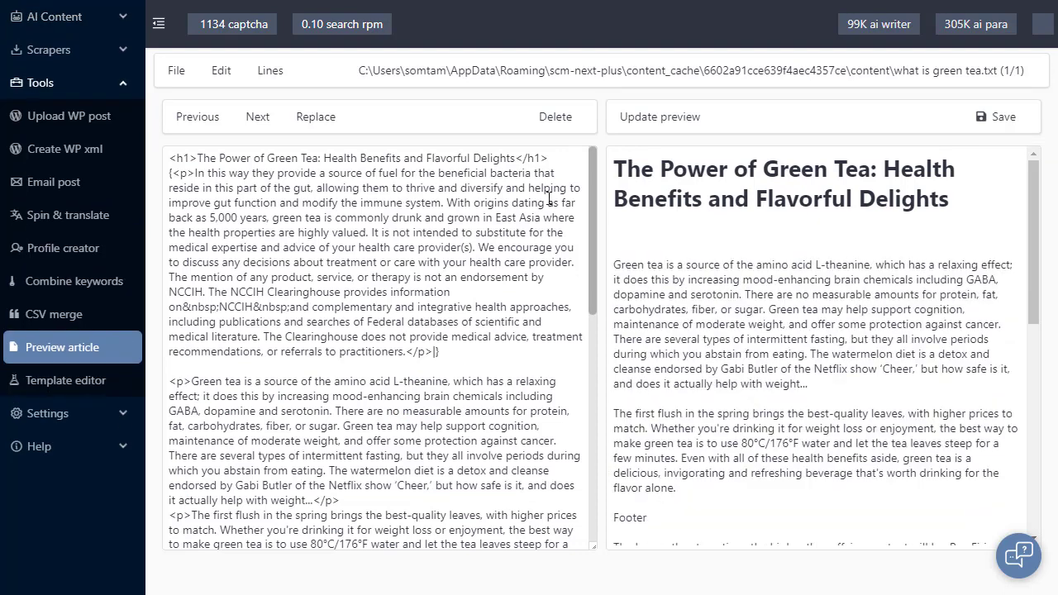
{"action": "left_click_drag", "start_coordinate": [967, 219], "coordinate": [640, 155]}
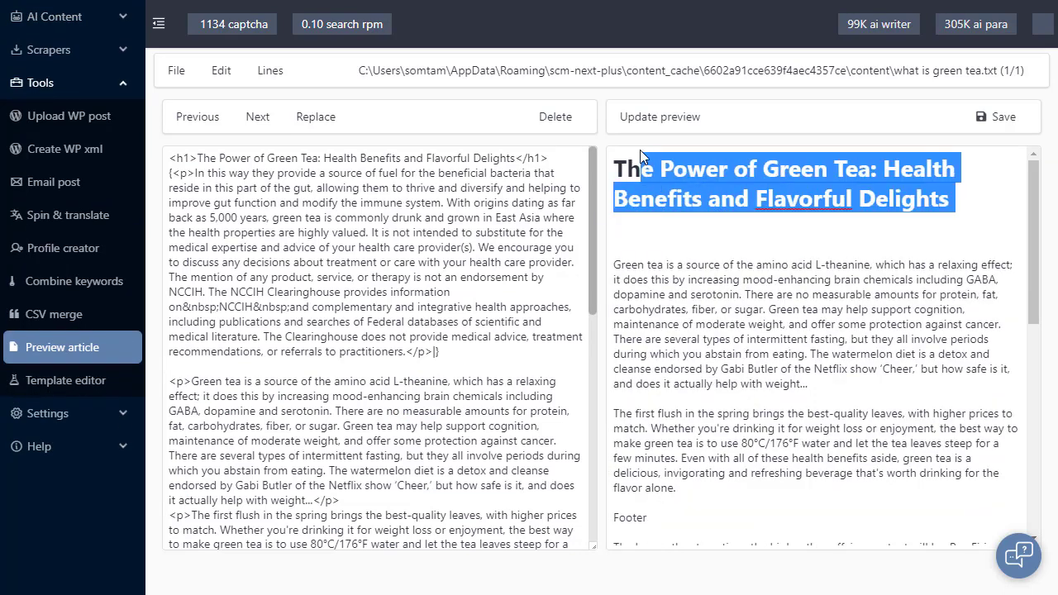
{"action": "left_click", "coordinate": [444, 172]}
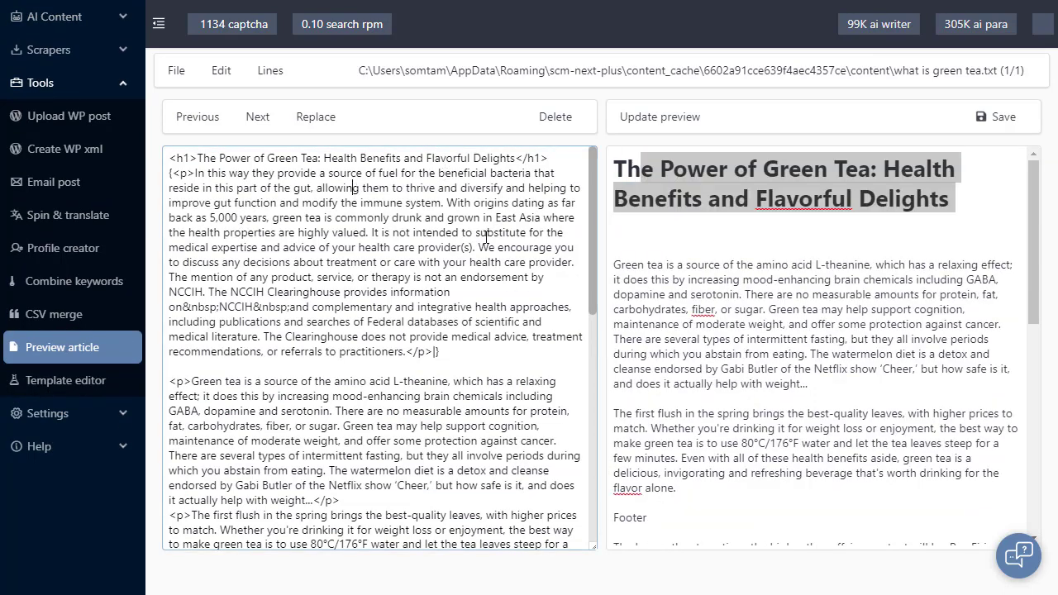
Inspect the article source to see where the footer sits among the inserted scraped paragraphs
{"action": "scroll", "coordinate": [415, 202], "scroll_direction": "down", "scroll_amount": 3}
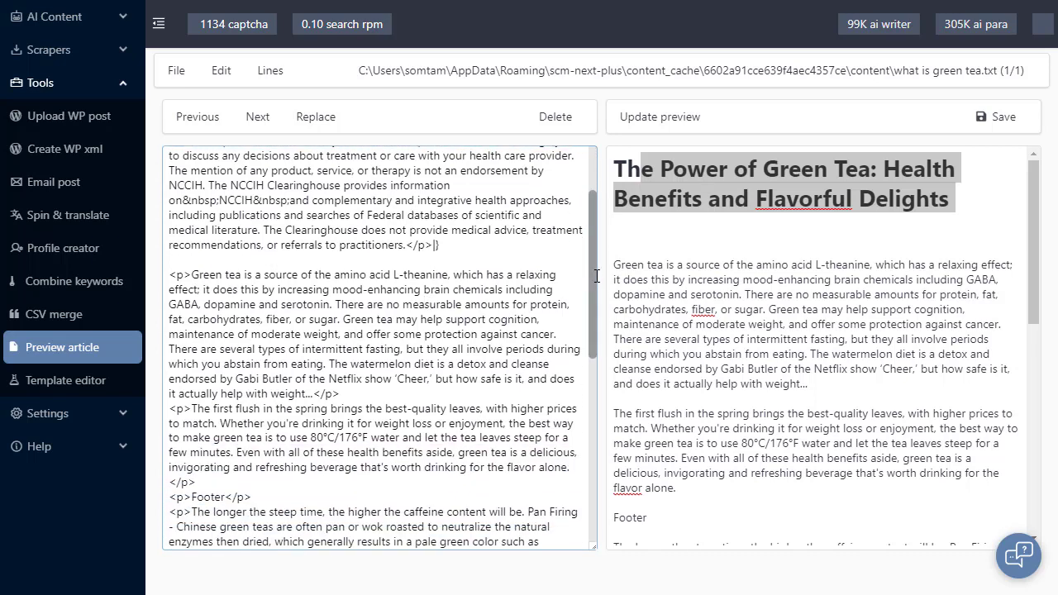
{"action": "left_click_drag", "start_coordinate": [593, 274], "coordinate": [586, 345]}
{"action": "scroll", "coordinate": [586, 345], "scroll_direction": "down", "scroll_amount": 1}
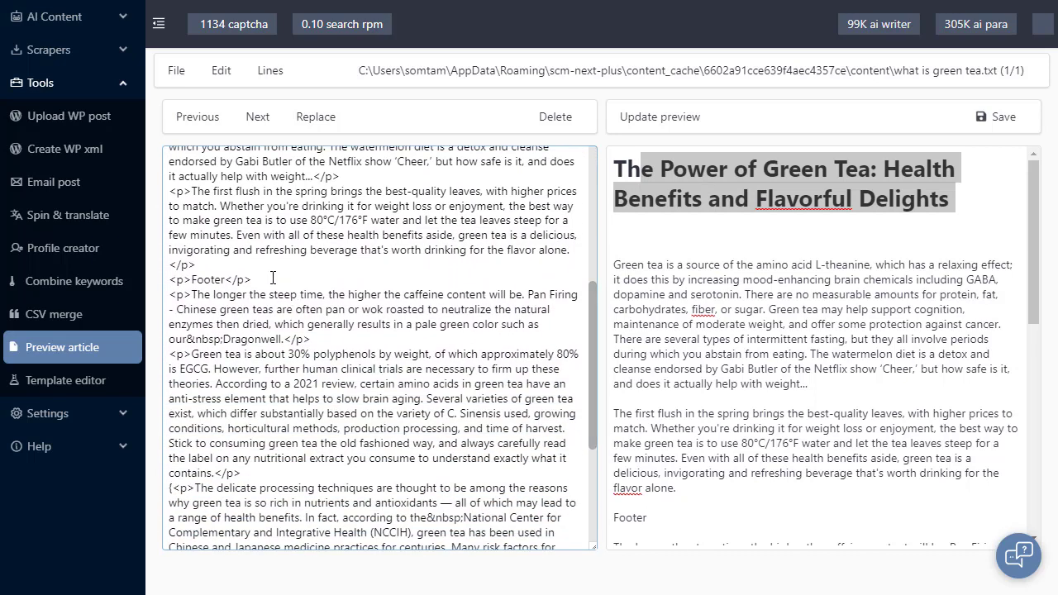
{"action": "left_click_drag", "start_coordinate": [271, 279], "coordinate": [145, 283]}
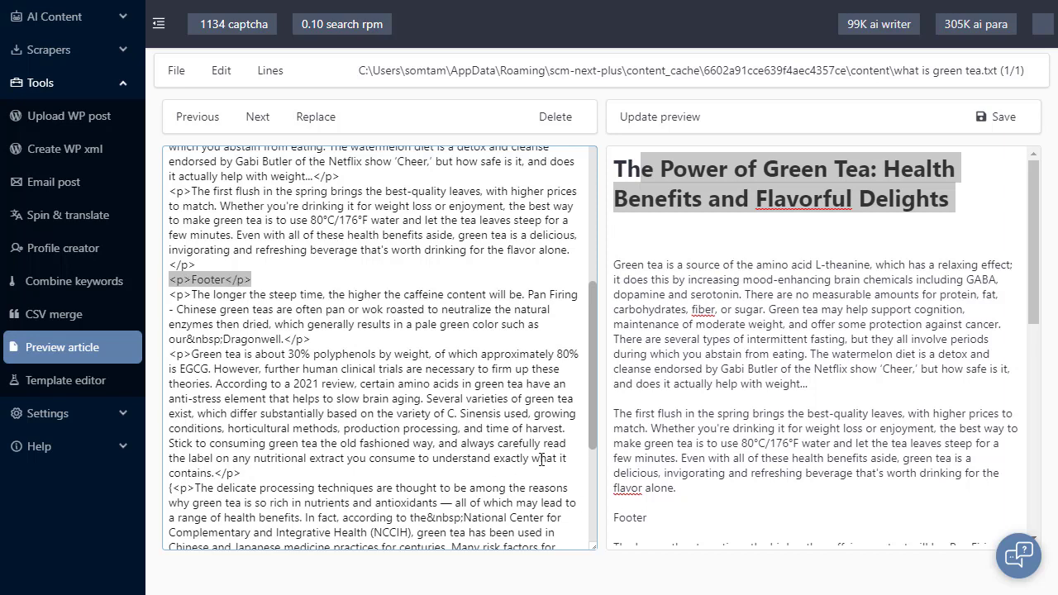
{"action": "left_click_drag", "start_coordinate": [1041, 278], "coordinate": [418, 333]}
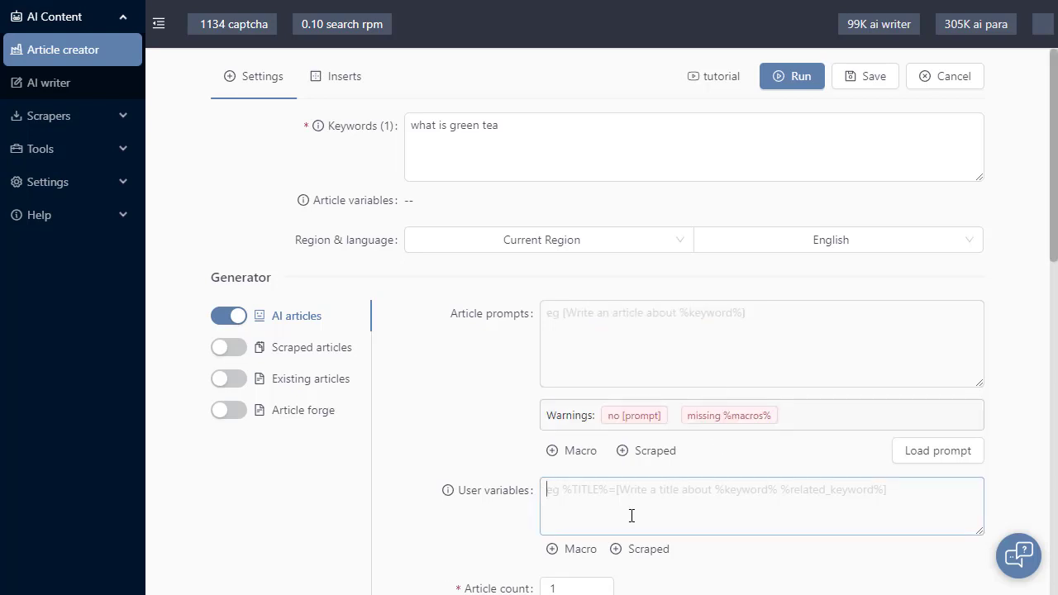
Define the user variable %outline%=[create an outline of an article for %keyword%]
{"action": "type", "text": "%o"}
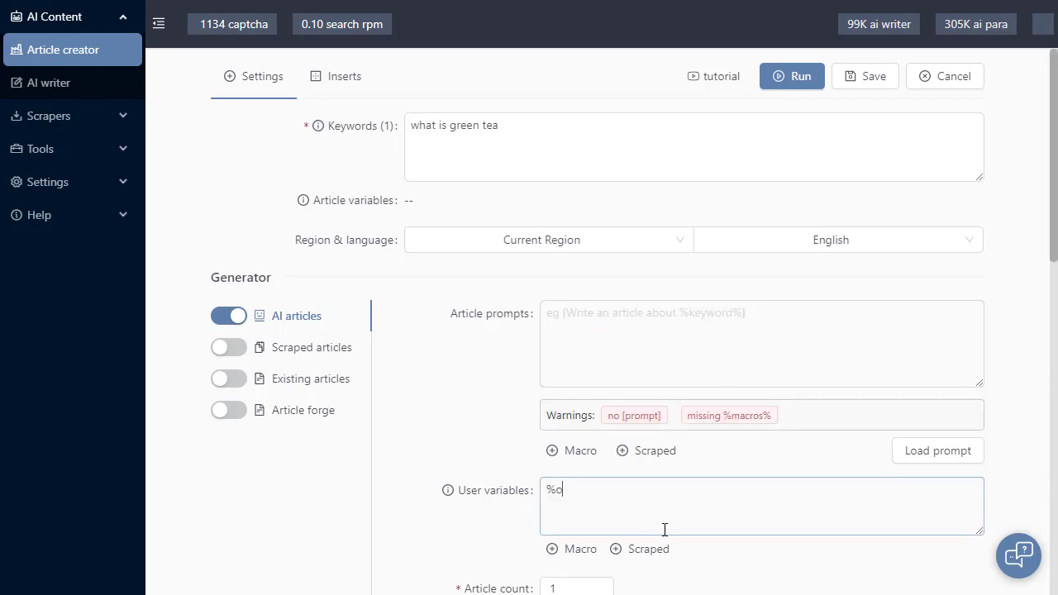
{"action": "type", "text": "utline%=["}
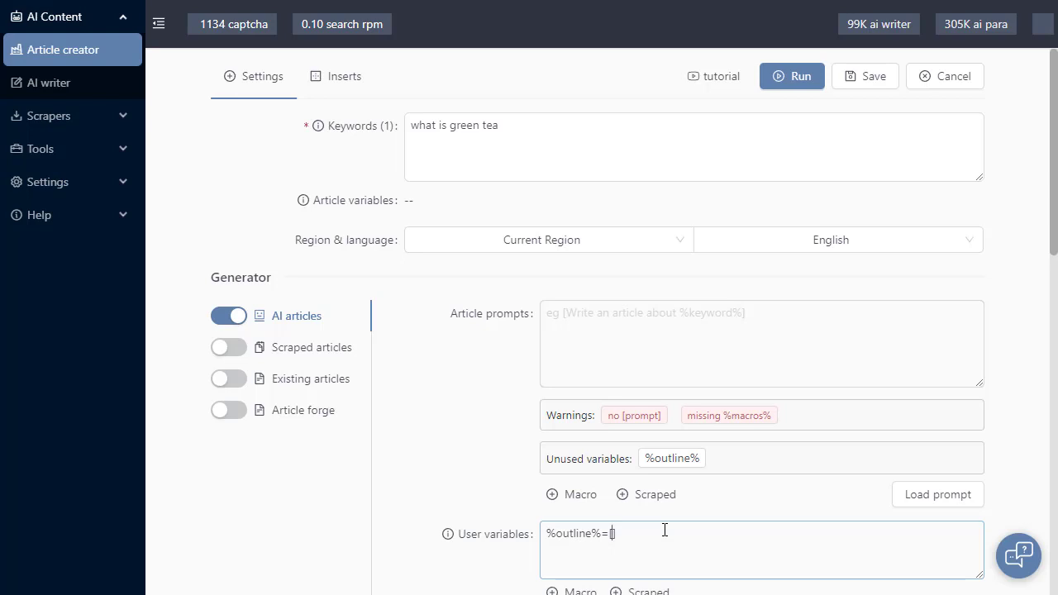
{"action": "type", "text": "create an outline of an article for"}
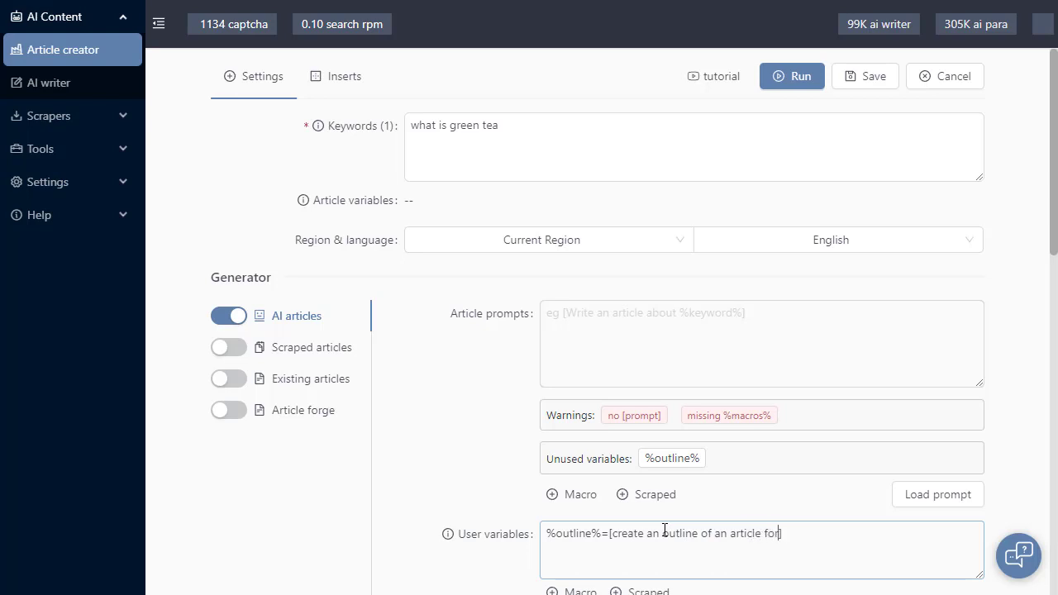
{"action": "left_click", "coordinate": [581, 591]}
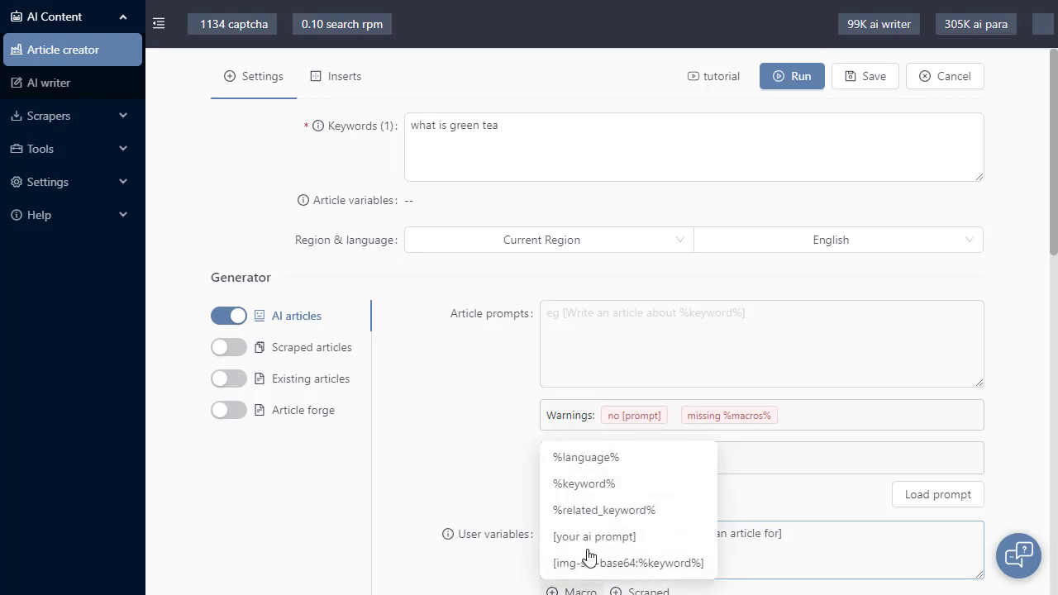
{"action": "left_click", "coordinate": [600, 465]}
{"action": "left_click", "coordinate": [581, 592]}
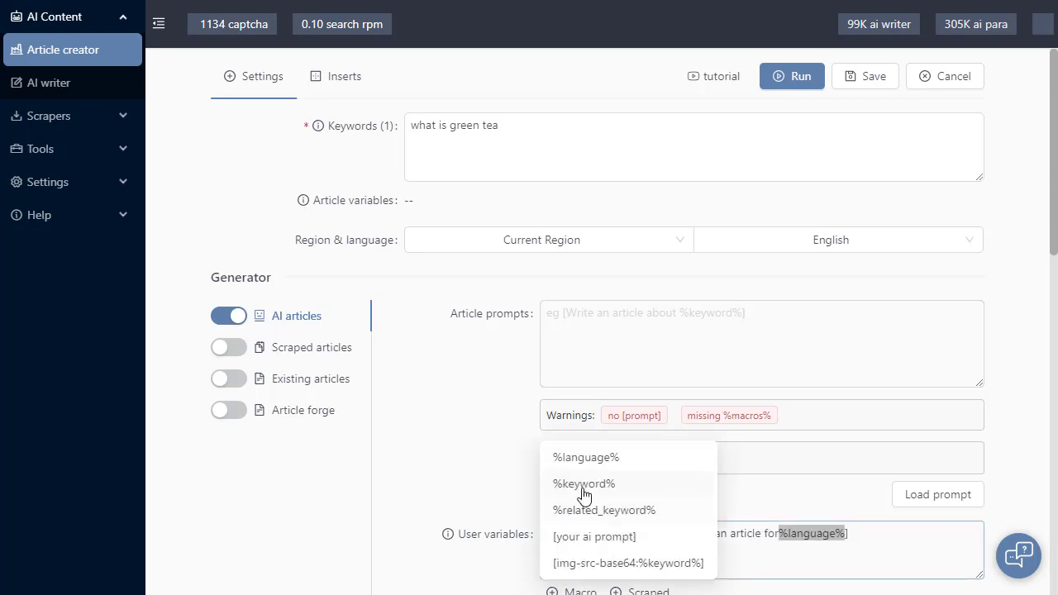
{"action": "left_click", "coordinate": [600, 481]}
{"action": "left_click", "coordinate": [769, 536]}
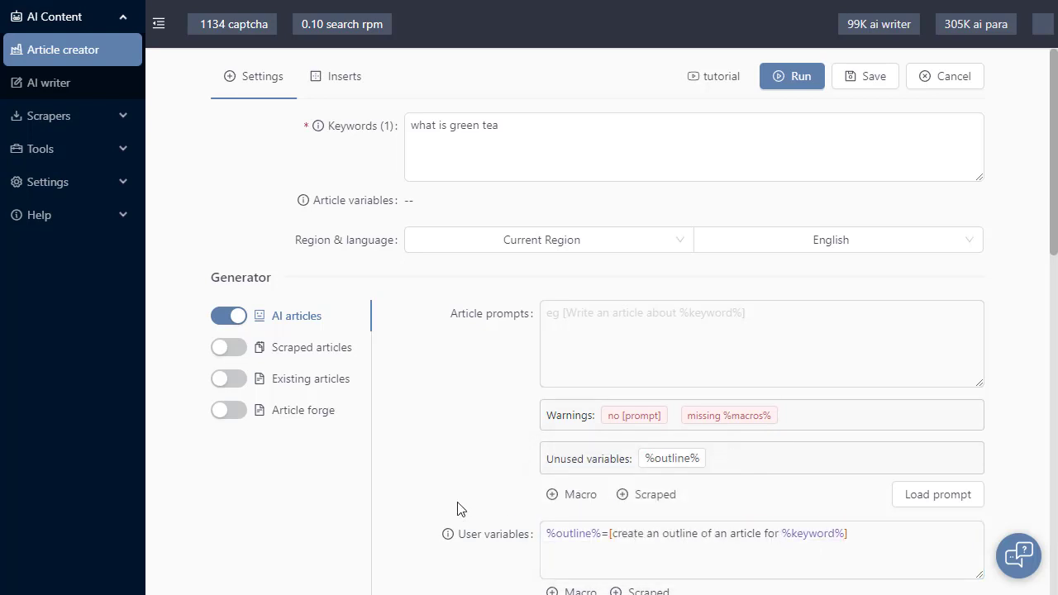
Enter the article prompt [write an article using this outline %outline%], using the newly defined variable
{"action": "scroll", "coordinate": [597, 399], "scroll_direction": "down", "scroll_amount": 2}
{"action": "left_click_drag", "start_coordinate": [601, 402], "coordinate": [543, 400]}
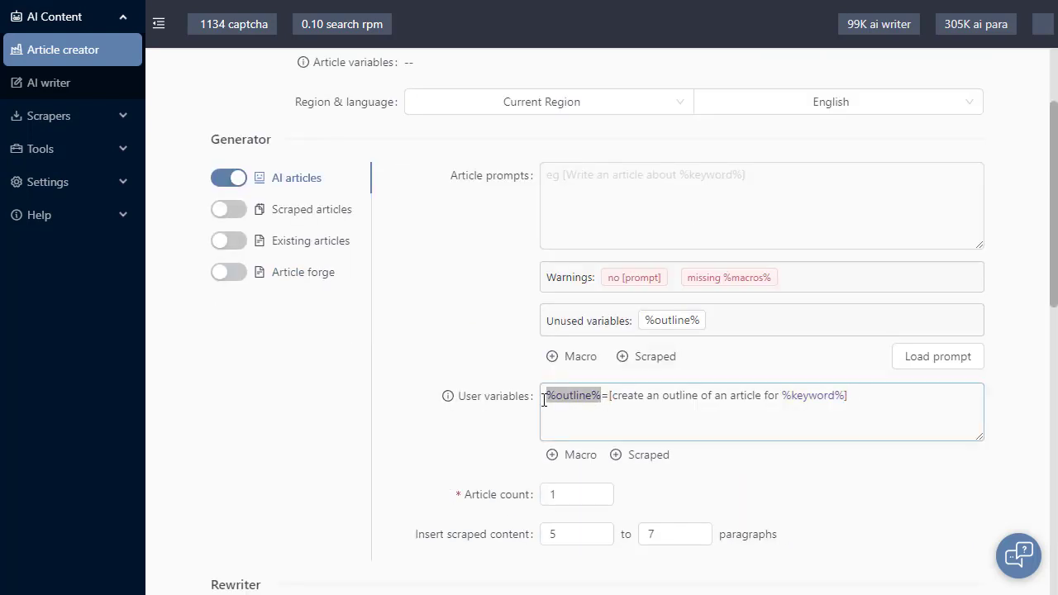
{"action": "left_click", "coordinate": [603, 209]}
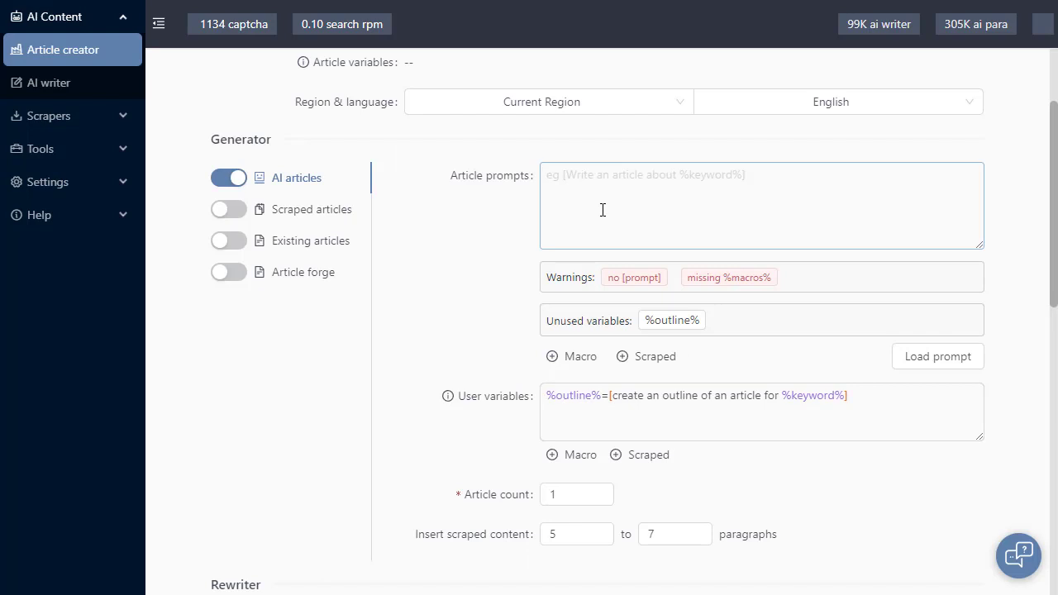
{"action": "type", "text": "[]write an arti"}
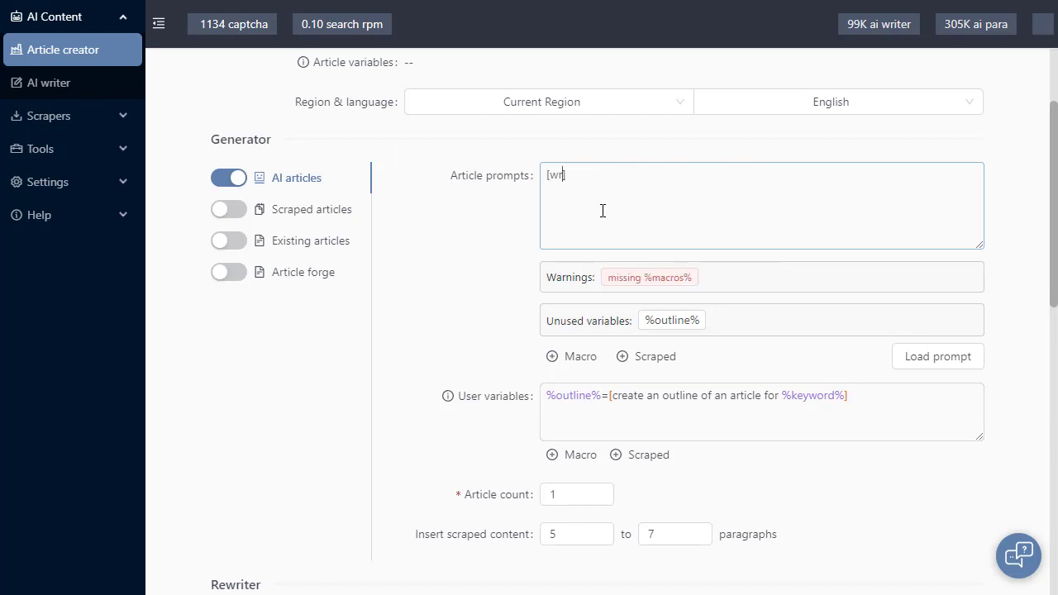
{"action": "type", "text": "cle using"}
{"action": "type", "text": " this outlin"}
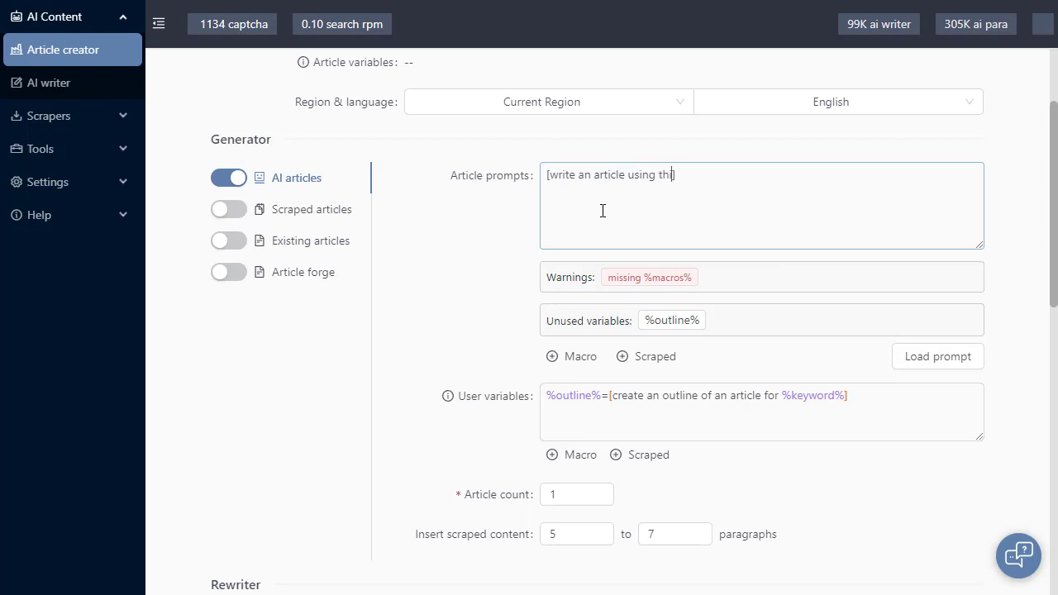
{"action": "type", "text": "e"}
{"action": "left_click", "coordinate": [684, 328]}
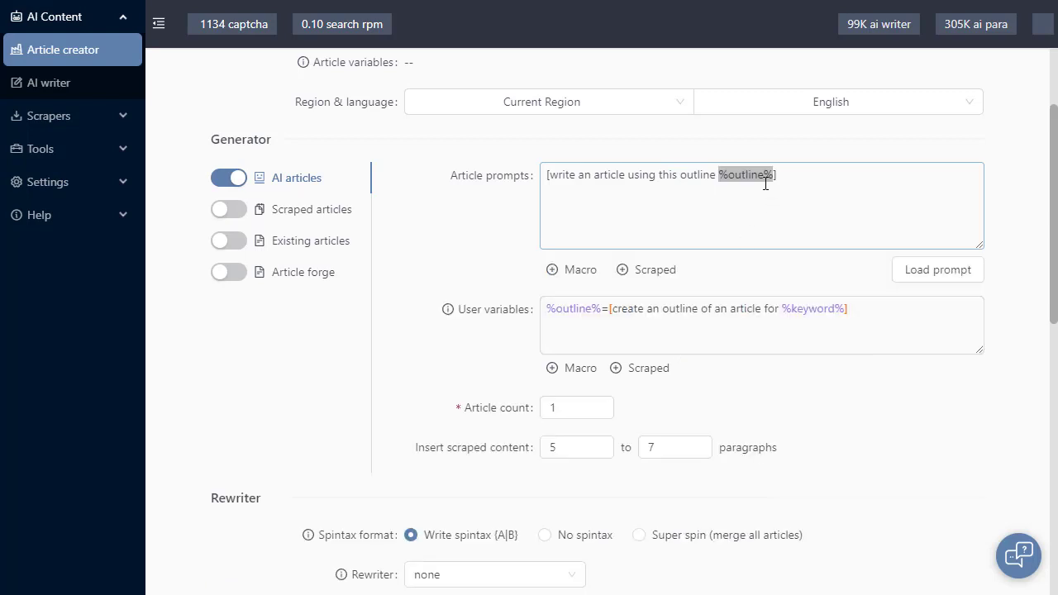
{"action": "left_click", "coordinate": [476, 269]}
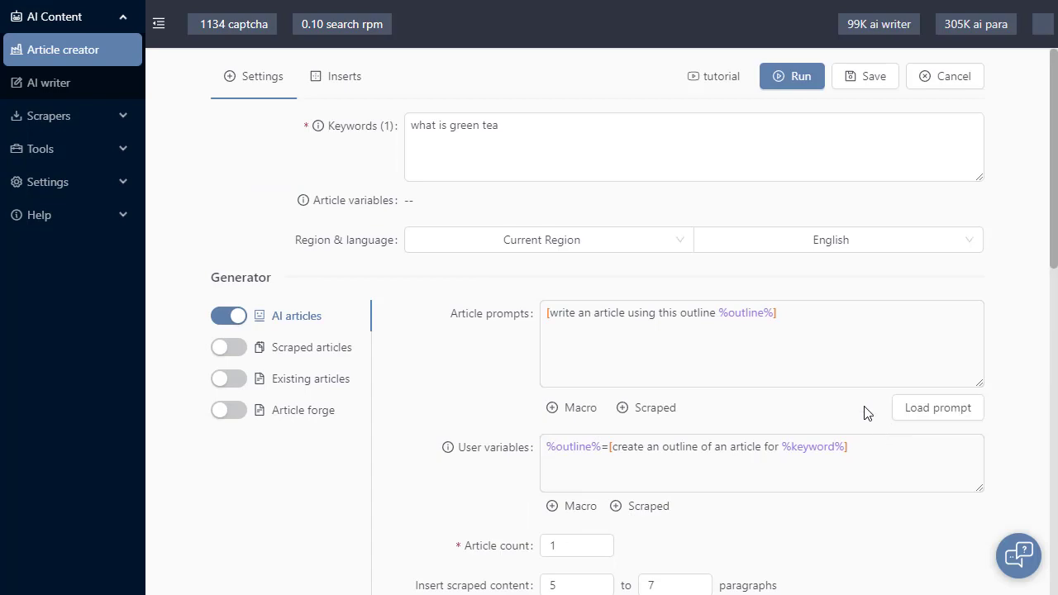
Run the task and examine the outline-based article in the preview before returning to the task settings
{"action": "left_click", "coordinate": [791, 76]}
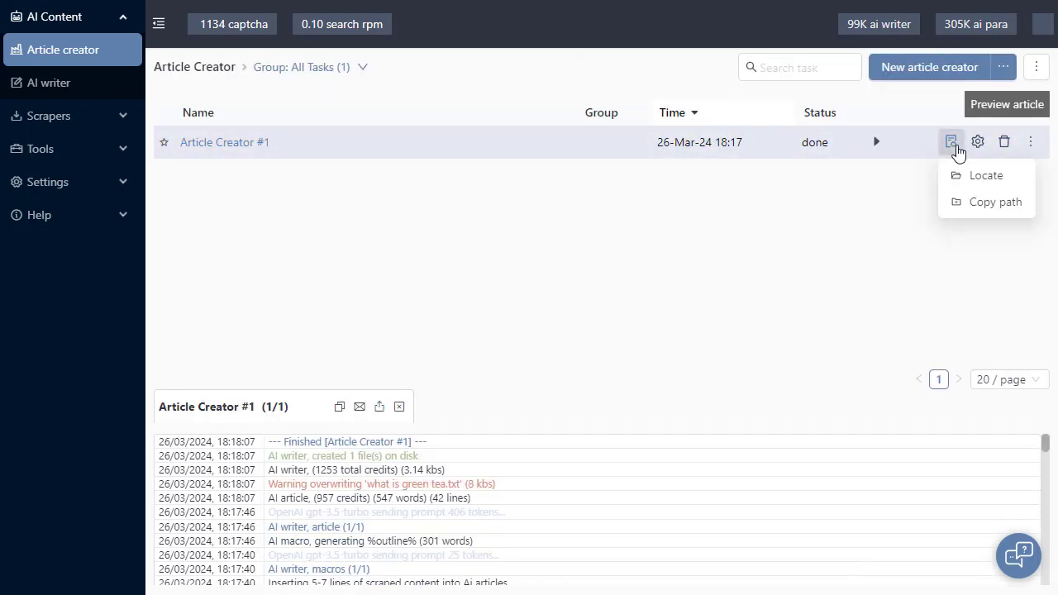
{"action": "left_click", "coordinate": [953, 145]}
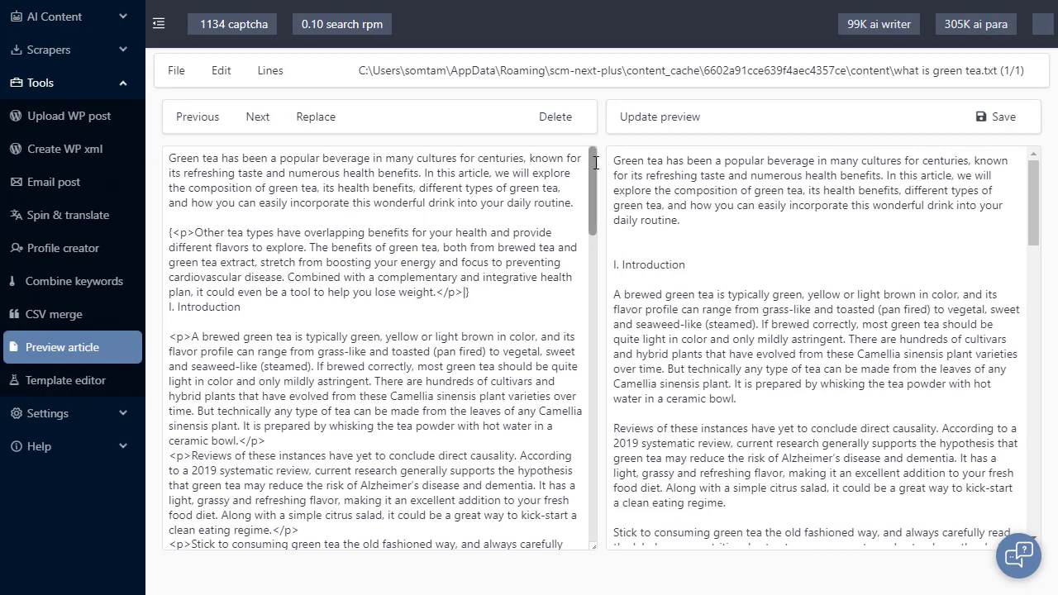
{"action": "scroll", "coordinate": [1038, 186], "scroll_direction": "down", "scroll_amount": 1}
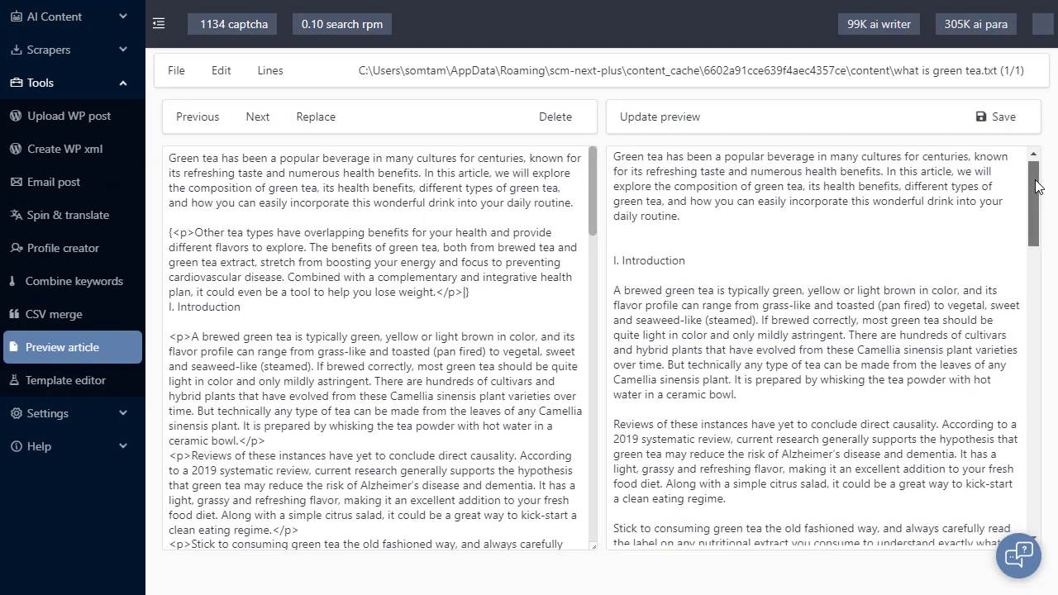
{"action": "mouse_move", "coordinate": [1037, 185]}
{"action": "left_mouse_down"}
{"action": "mouse_move", "coordinate": [1021, 264]}
{"action": "mouse_move", "coordinate": [1031, 465]}
{"action": "mouse_move", "coordinate": [1006, 170]}
{"action": "mouse_move", "coordinate": [1033, 506]}
{"action": "mouse_move", "coordinate": [1029, 191]}
{"action": "mouse_move", "coordinate": [987, 174]}
{"action": "left_mouse_up"}
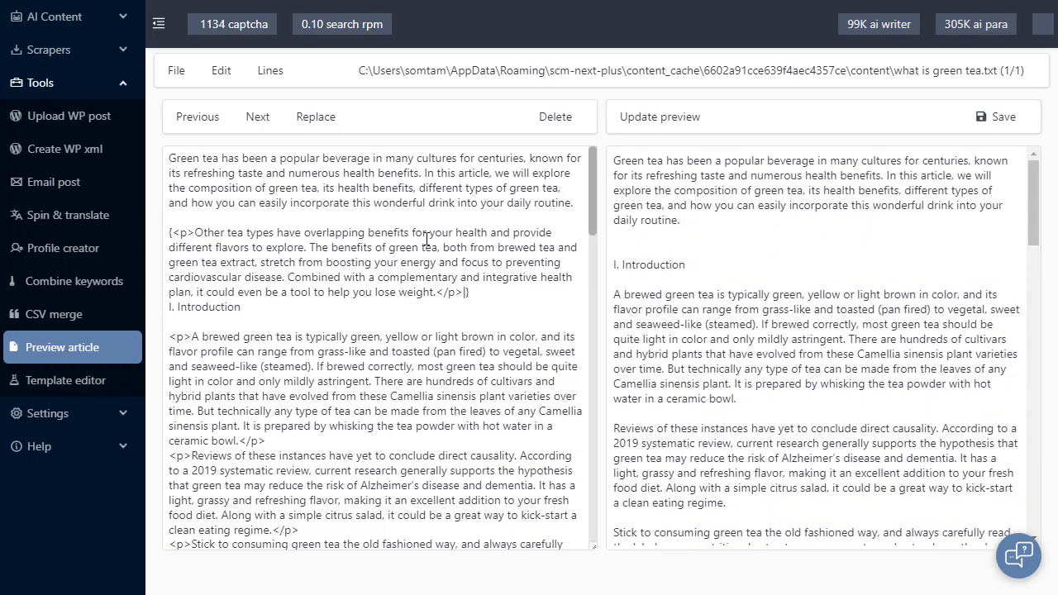
{"action": "left_click", "coordinate": [116, 16]}
{"action": "left_click", "coordinate": [97, 51]}
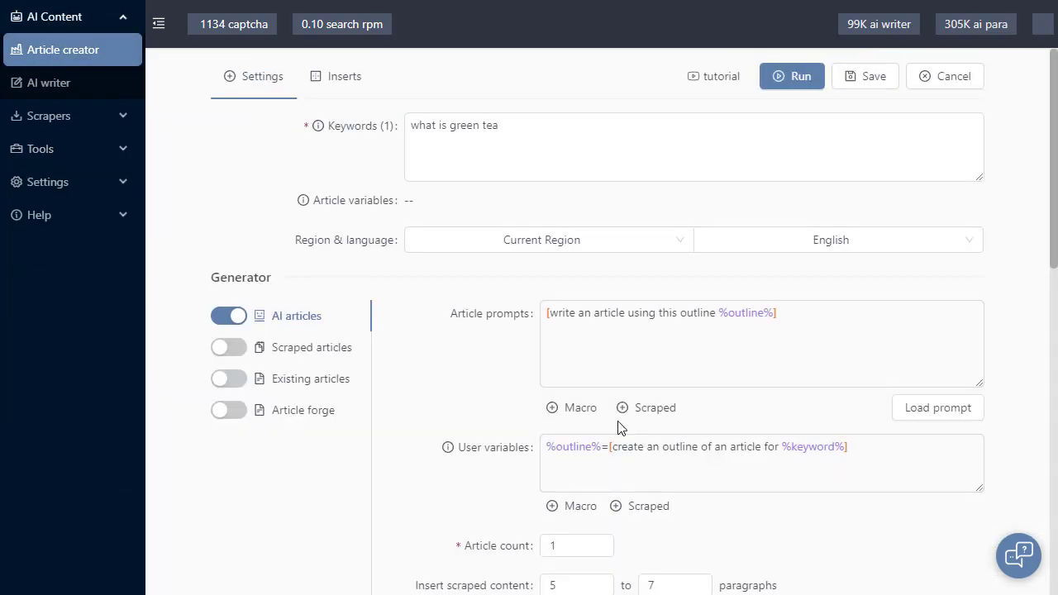
Insert %outline% and a dashed divider line above the article prompt, separated by blank lines
{"action": "left_click_drag", "start_coordinate": [601, 450], "coordinate": [547, 448]}
{"action": "key", "text": "ctrl+c"}
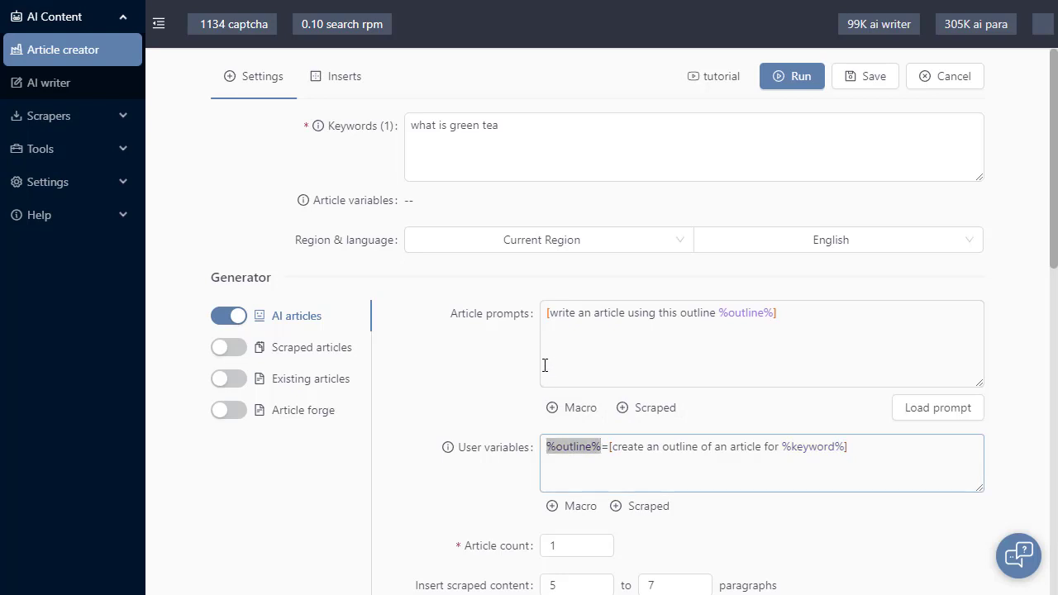
{"action": "left_click", "coordinate": [545, 314]}
{"action": "key", "text": "Return"}
{"action": "key", "text": "ctrl+v"}
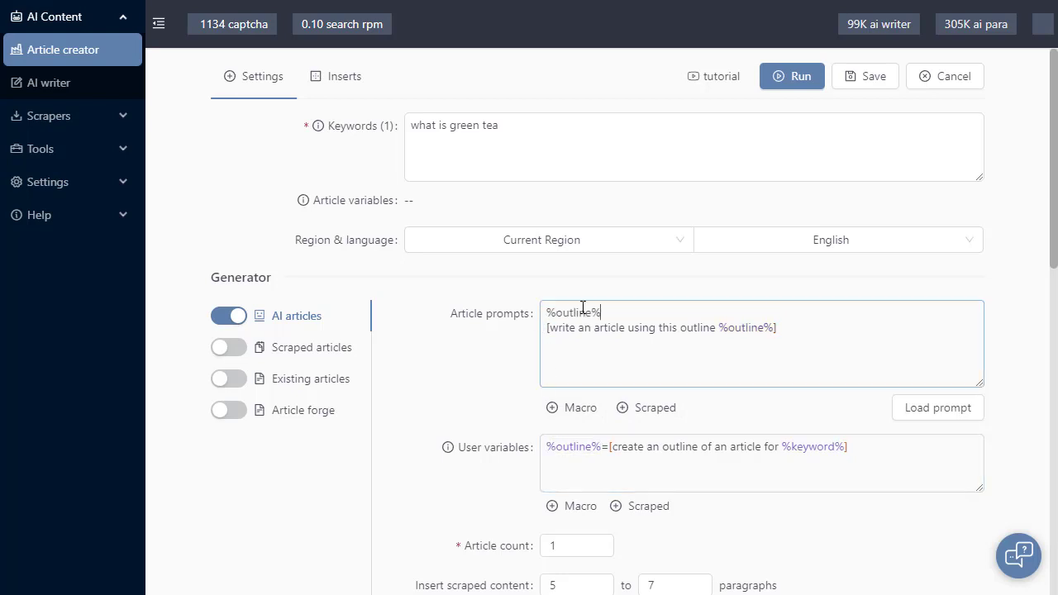
{"action": "key", "text": "Return"}
{"action": "type", "text": "----"}
{"action": "key", "text": "Return"}
{"action": "key", "text": "Up"}
{"action": "key", "text": "Return"}
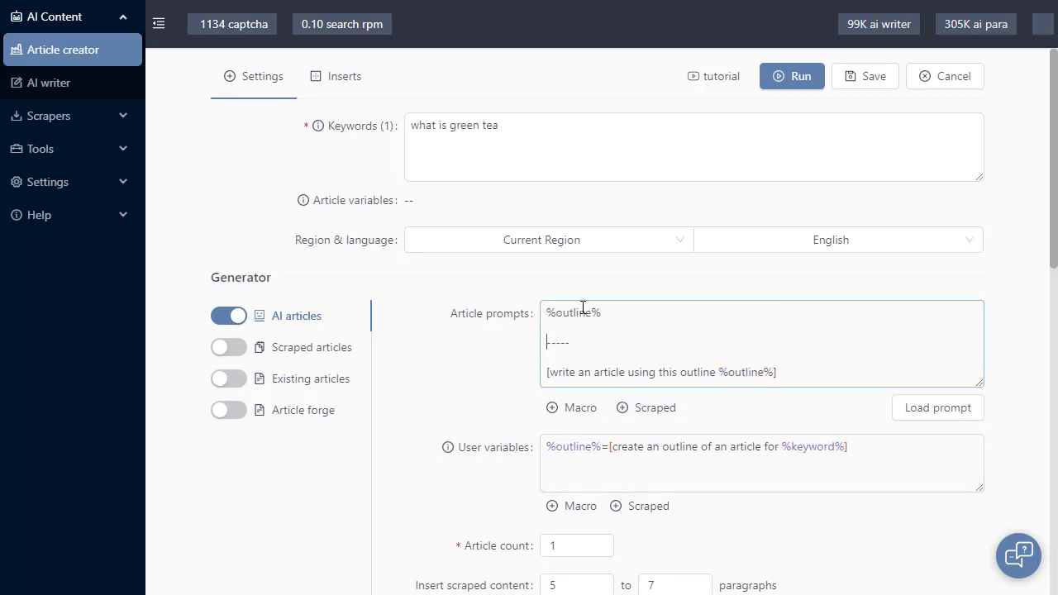
{"action": "left_click", "coordinate": [489, 361]}
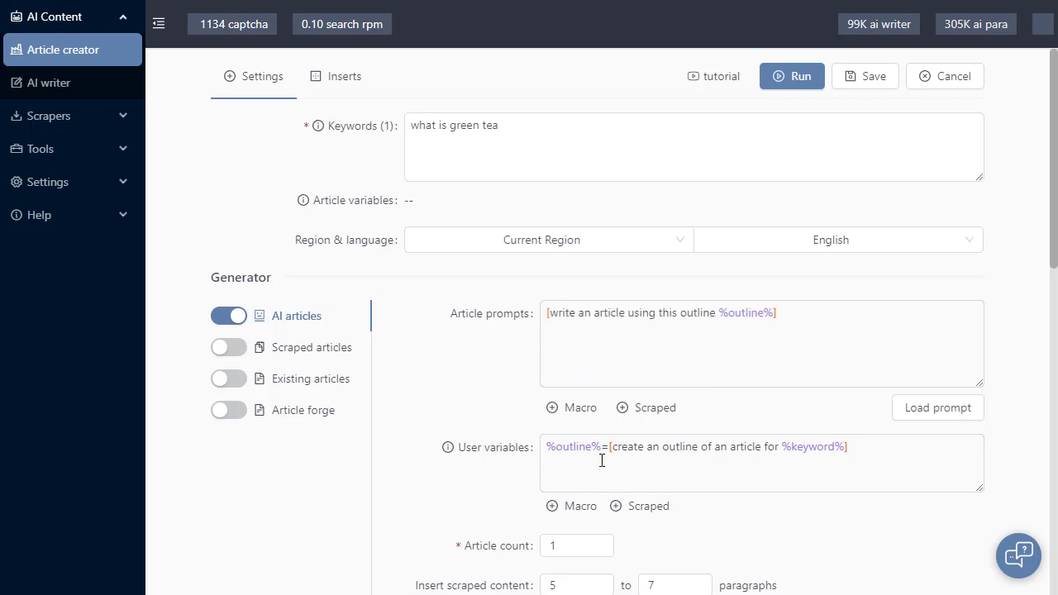
Clear the article prompt and remove the prompt assigned to the outline user variable
{"action": "left_click_drag", "start_coordinate": [802, 335], "coordinate": [537, 337]}
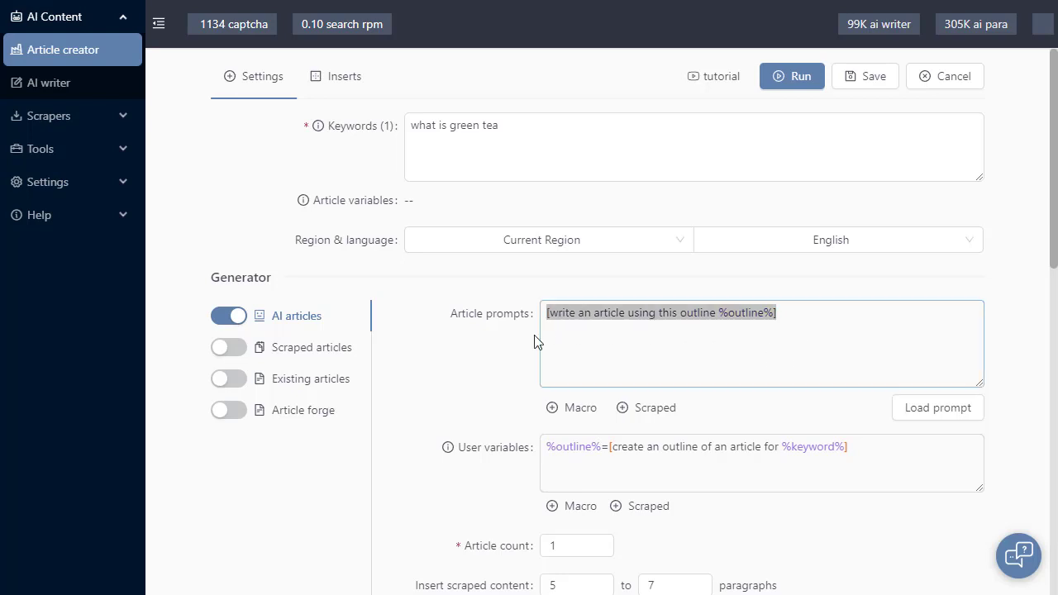
{"action": "key", "text": "BackSpace"}
{"action": "left_click_drag", "start_coordinate": [610, 455], "coordinate": [867, 456]}
{"action": "key", "text": "BackSpace"}
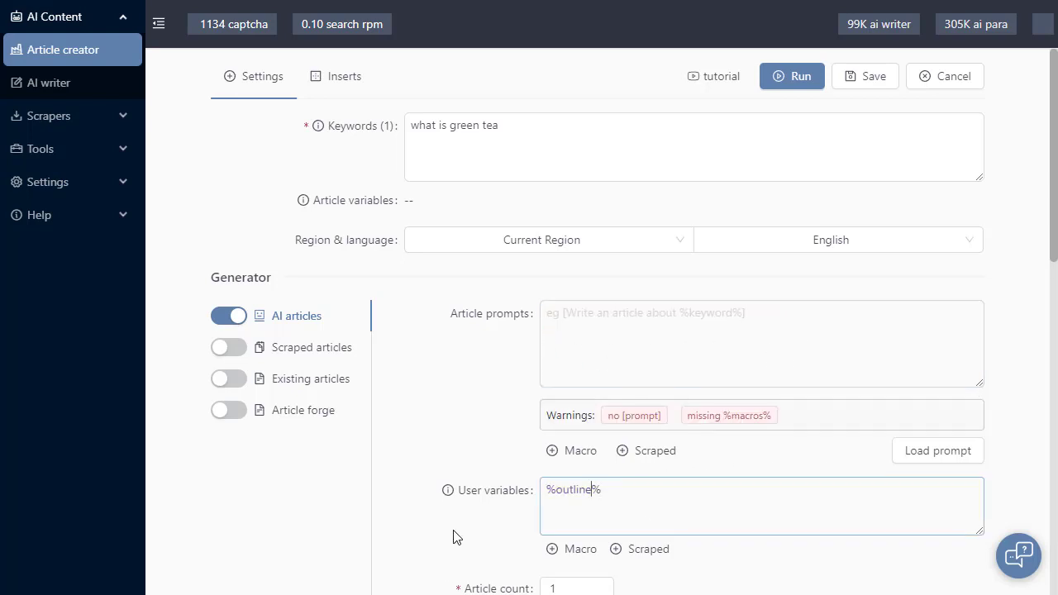
Replace the remaining outline variable with the user variable %sub1%=[a heading for %keyword%]
{"action": "key", "text": "BackSpace"}
{"action": "key", "text": "BackSpace"}
{"action": "key", "text": "BackSpace"}
{"action": "key", "text": "BackSpace"}
{"action": "key", "text": "BackSpace"}
{"action": "key", "text": "BackSpace"}
{"action": "key", "text": "BackSpace"}
{"action": "type", "text": "sub1%=[a"}
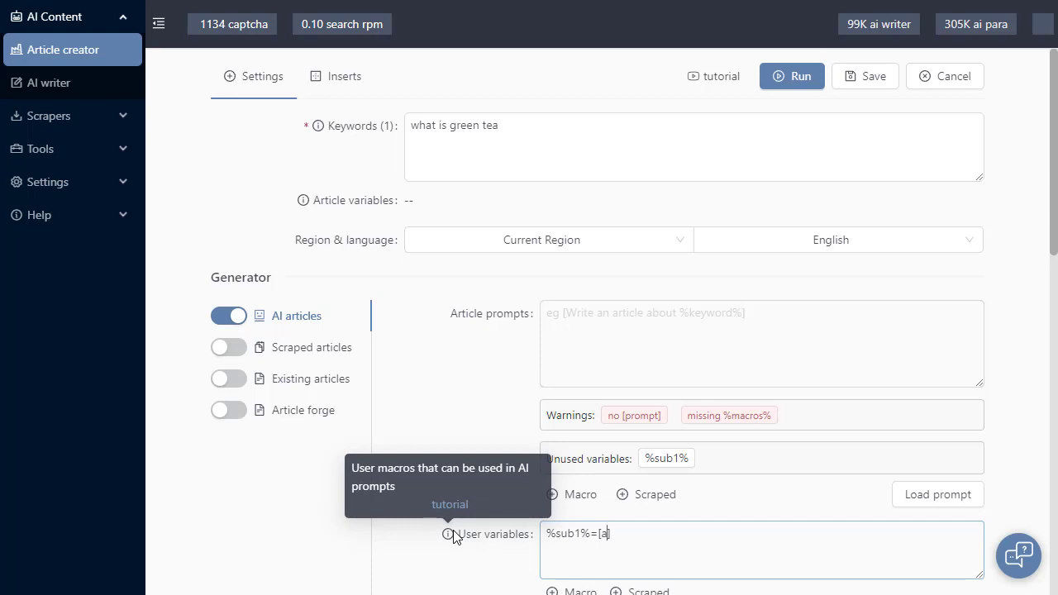
{"action": "type", "text": "|"}
{"action": "type", "text": "heading for"}
{"action": "left_click", "coordinate": [552, 592]}
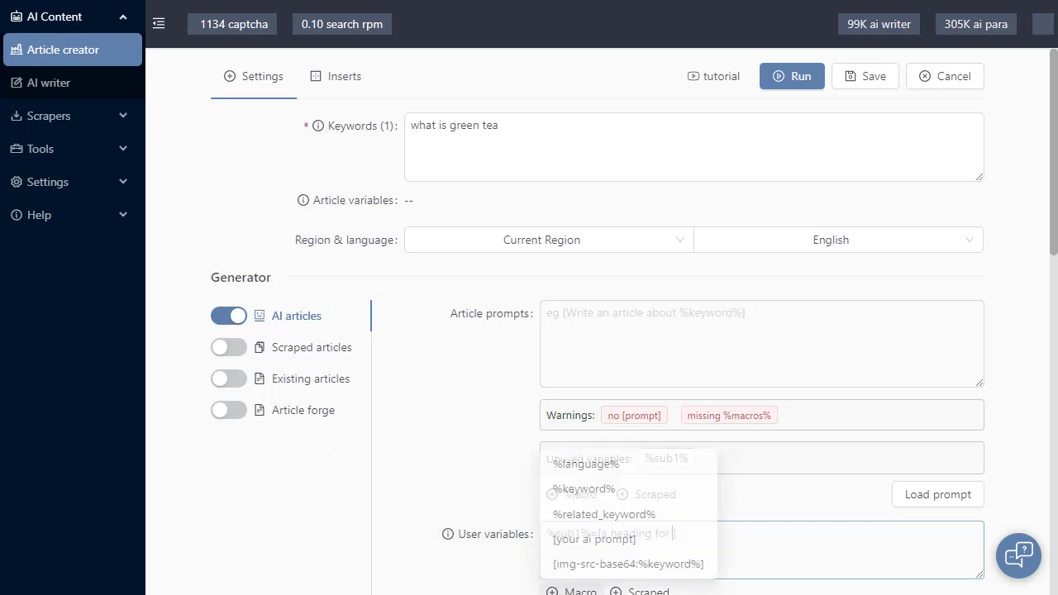
{"action": "left_click", "coordinate": [588, 484]}
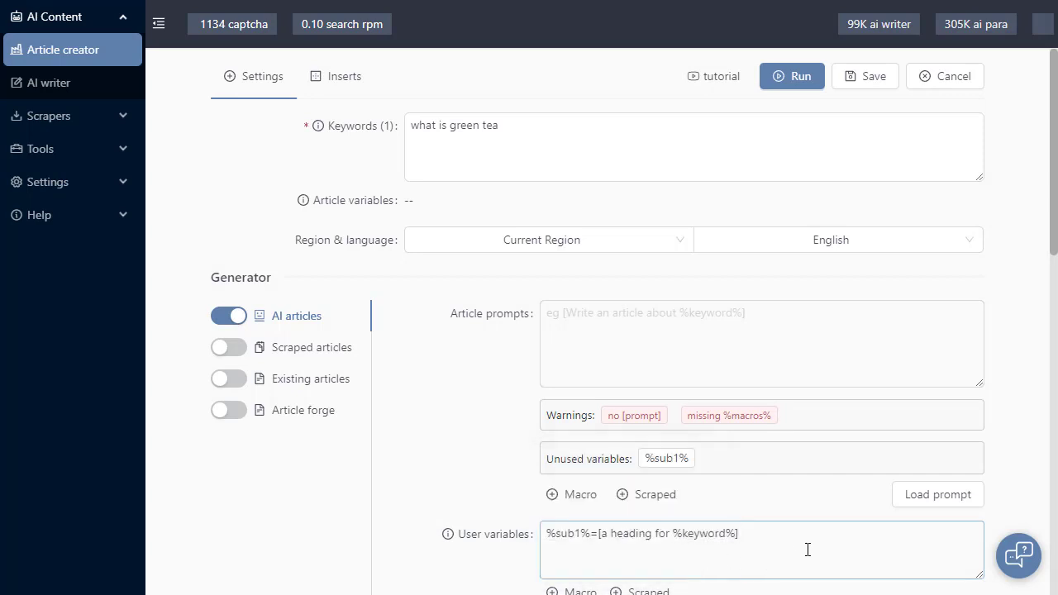
Add a second user variable, %sub2%=[a heading for %keyword%], on the line below the first
{"action": "type", "text": "%sub2%="}
{"action": "key", "text": "Up"}
{"action": "type", "text": "[a heading for %keyword%]"}
Enter <h2>%sub1%</h2> in the article prompts, followed by the prompt [write an article using %sub1% ] on the next line
{"action": "left_click", "coordinate": [591, 333]}
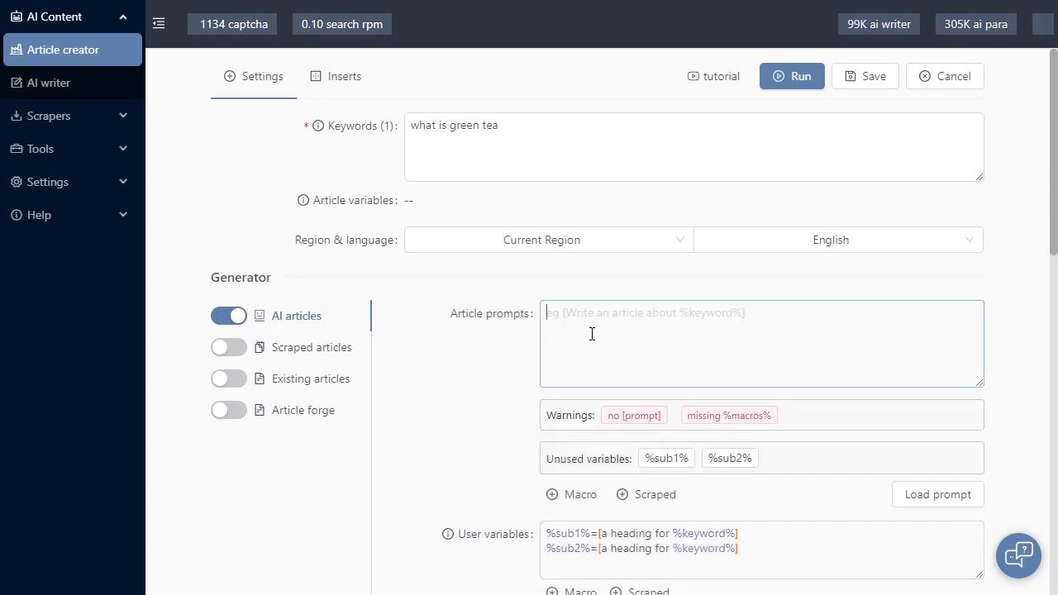
{"action": "left_click_drag", "start_coordinate": [638, 460], "coordinate": [618, 343]}
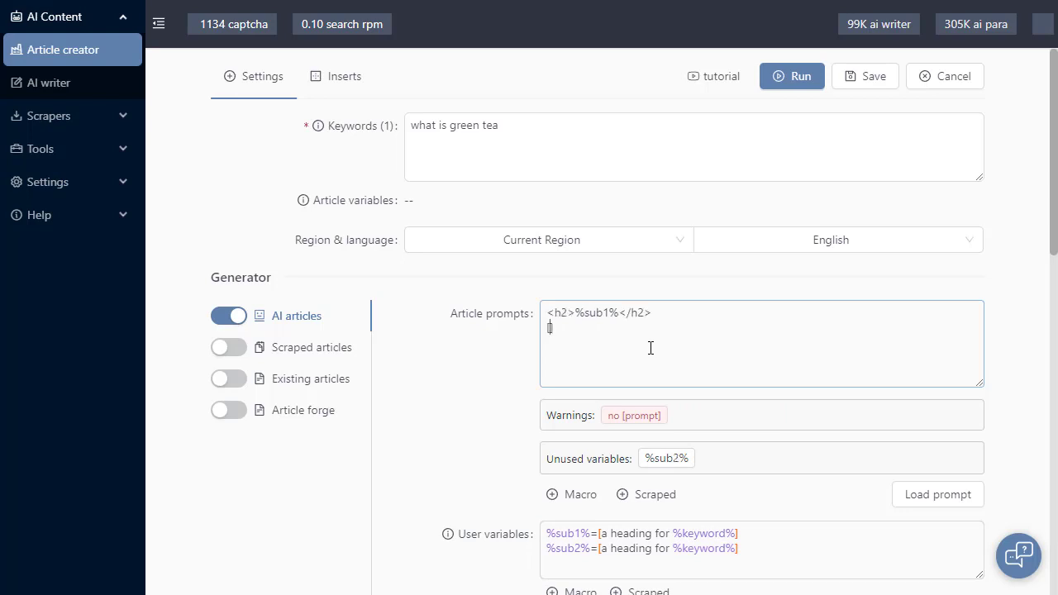
{"action": "type", "text": "write an article using "}
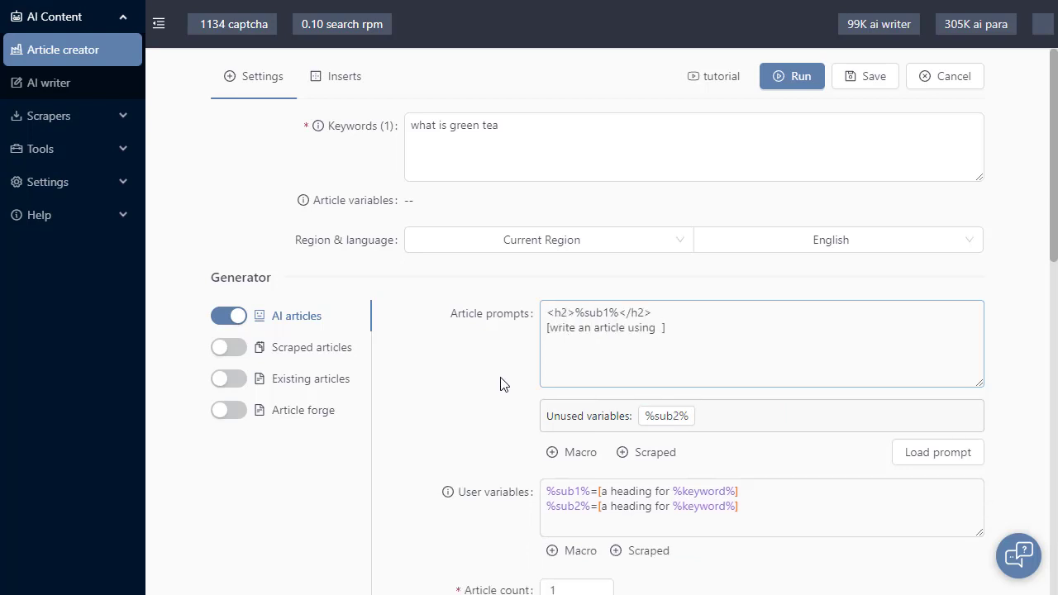
{"action": "type", "text": "%sub1% ]  "}
{"action": "type", "text": "<h3"}
{"action": "type", "text": ">%sub2%</h3>"}
Add the heading line <h3>%sub2%</h3> below the first prompt in the article prompts
{"action": "key", "text": "Return"}
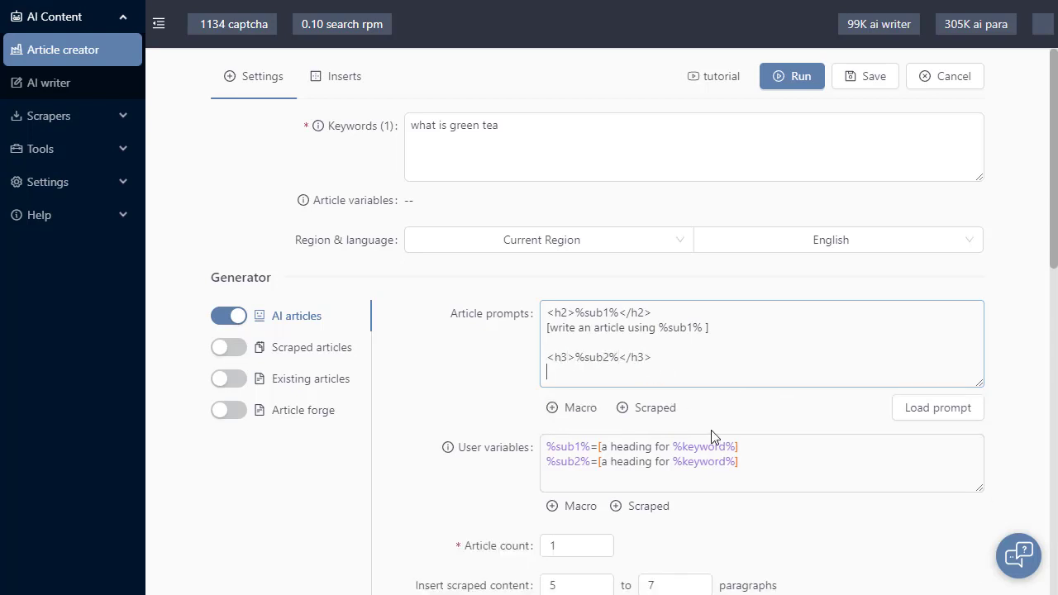
Add the prompt [create a bullet point list using %sub2% ] on the line below the h3 heading
{"action": "type", "text": "[write an article using %sub1% ]"}
{"action": "double_click", "coordinate": [614, 364]}
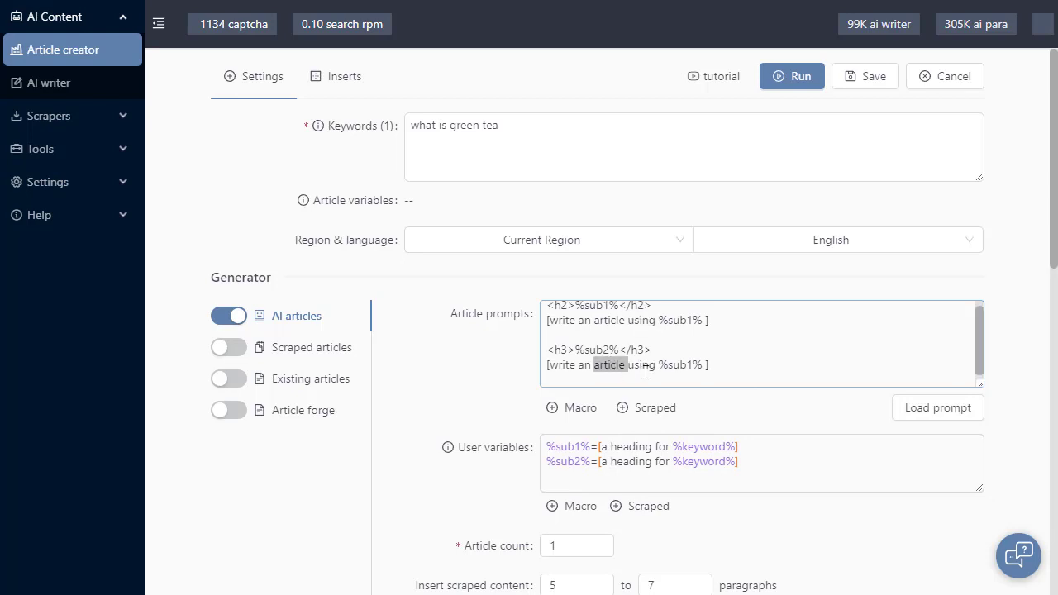
{"action": "key", "text": "BackSpace"}
{"action": "key", "text": "BackSpace"}
{"action": "key", "text": "BackSpace"}
{"action": "key", "text": "BackSpace"}
{"action": "key", "text": "BackSpace"}
{"action": "key", "text": "BackSpace"}
{"action": "key", "text": "BackSpace"}
{"action": "key", "text": "BackSpace"}
{"action": "key", "text": "BackSpace"}
{"action": "key", "text": "BackSpace"}
{"action": "type", "text": "create a "}
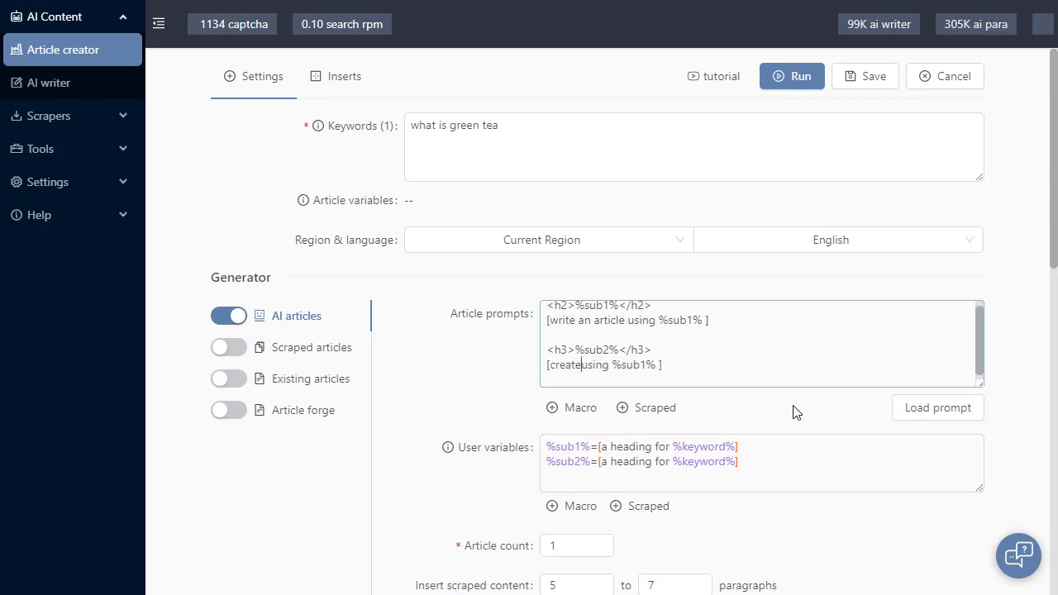
{"action": "type", "text": "bullet point list using"}
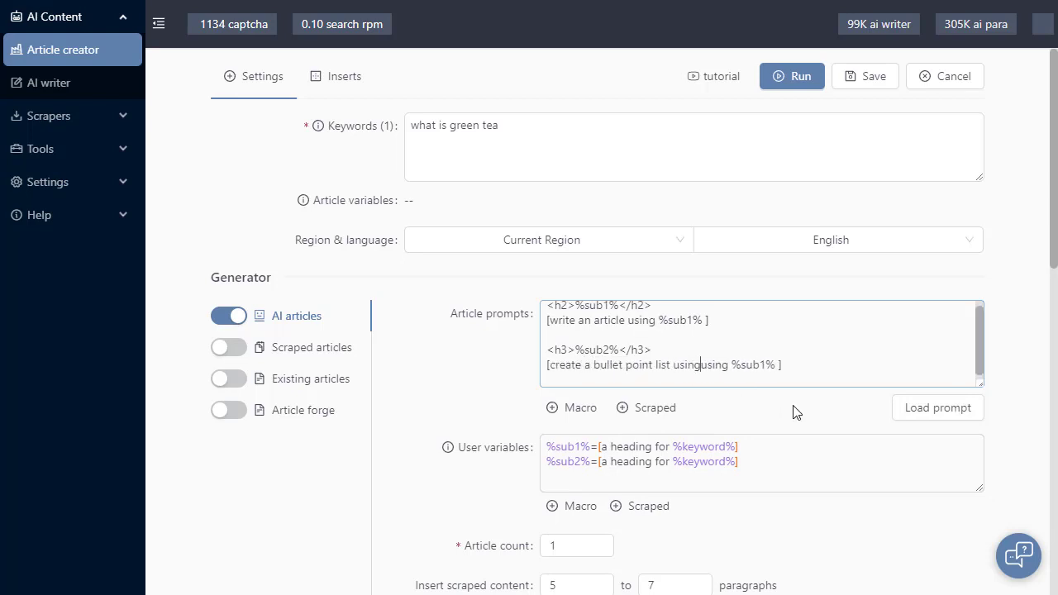
{"action": "key", "text": "Delete"}
{"action": "key", "text": "Delete"}
{"action": "key", "text": "Delete"}
{"action": "key", "text": "Delete"}
{"action": "key", "text": "Delete"}
{"action": "key", "text": "Right"}
{"action": "key", "text": "Right"}
{"action": "key", "text": "Delete"}
{"action": "type", "text": "2"}
{"action": "left_click", "coordinate": [428, 357]}
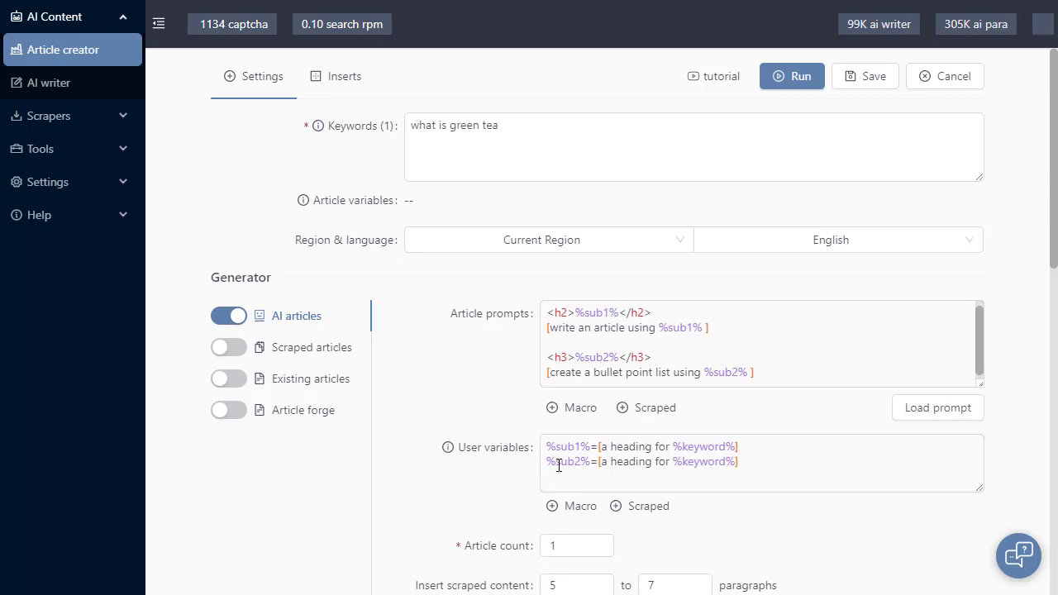
{"action": "left_click", "coordinate": [719, 450]}
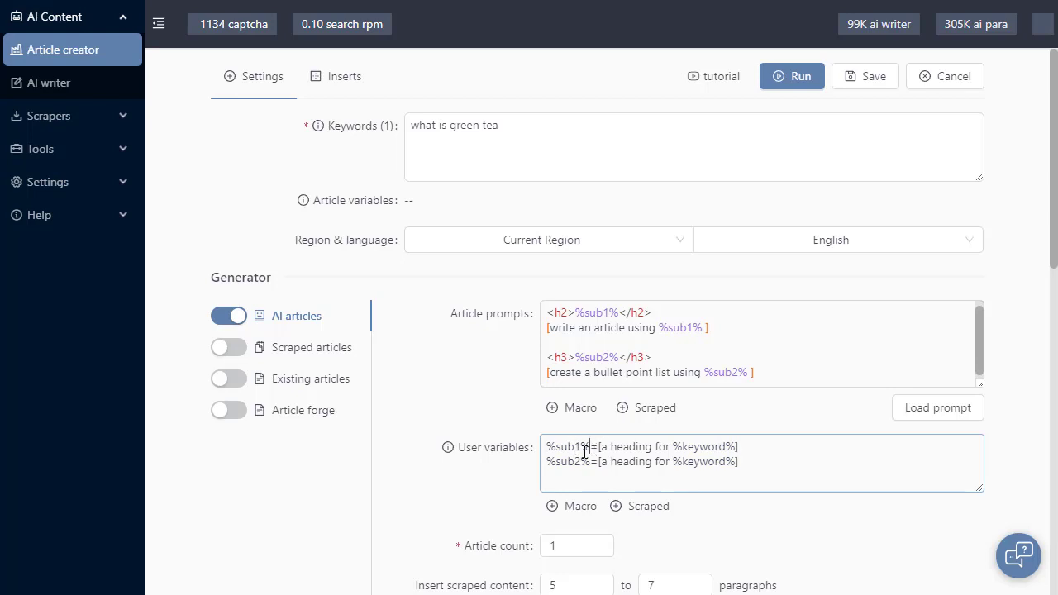
{"action": "left_click_drag", "start_coordinate": [590, 448], "coordinate": [542, 448]}
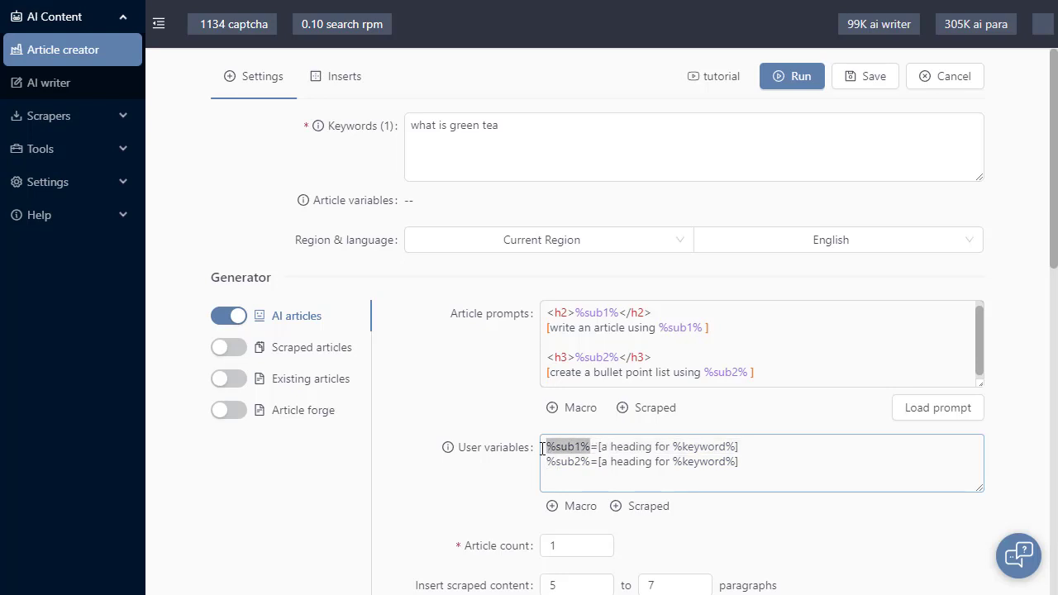
{"action": "left_click", "coordinate": [593, 318]}
{"action": "left_click", "coordinate": [502, 352]}
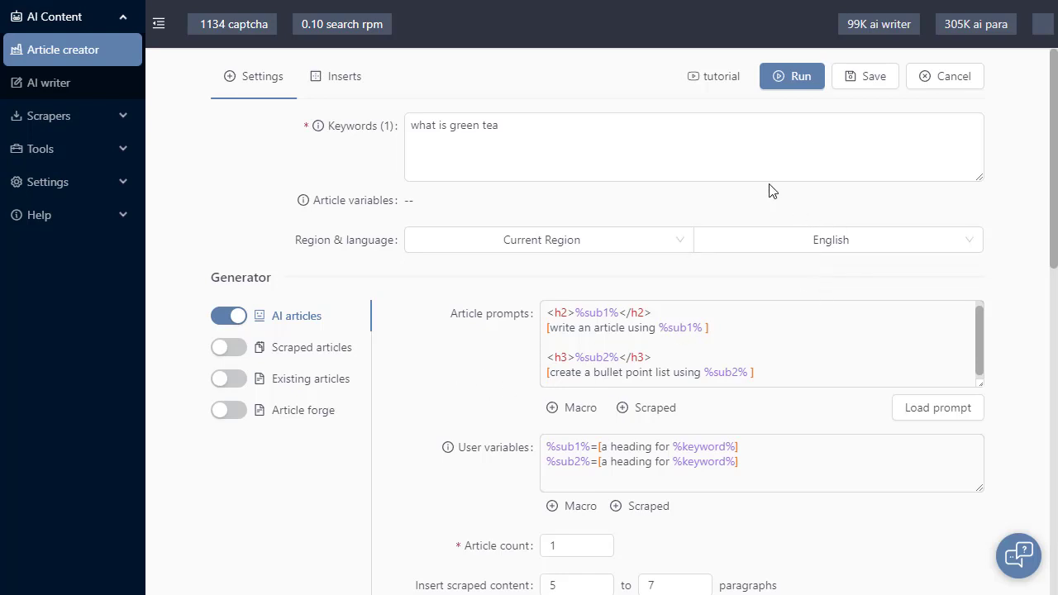
Run the article creator task and open the generated green tea article in the preview
{"action": "left_click", "coordinate": [792, 76]}
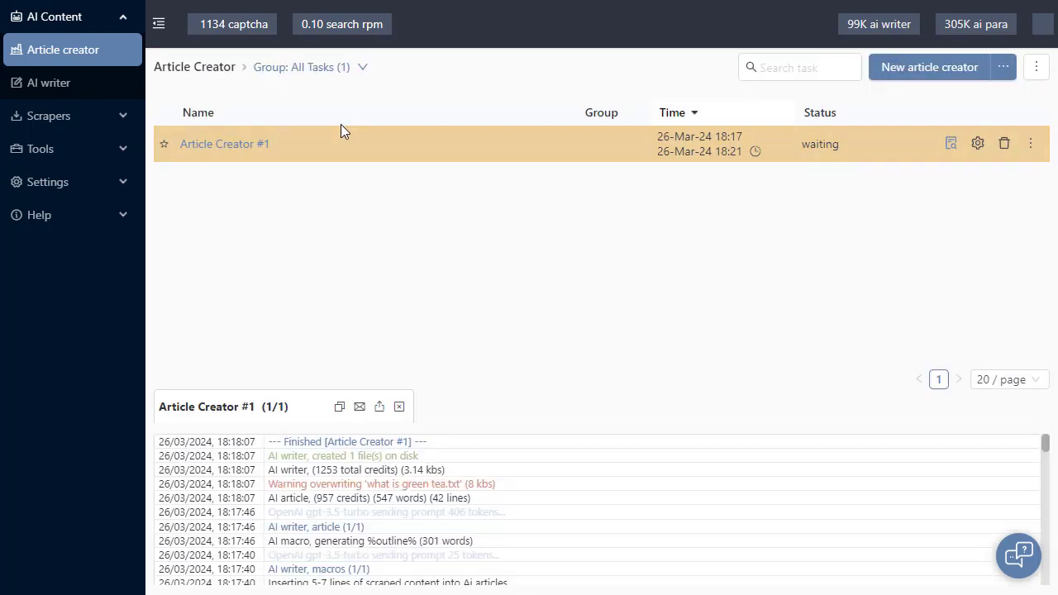
{"action": "left_click", "coordinate": [951, 145]}
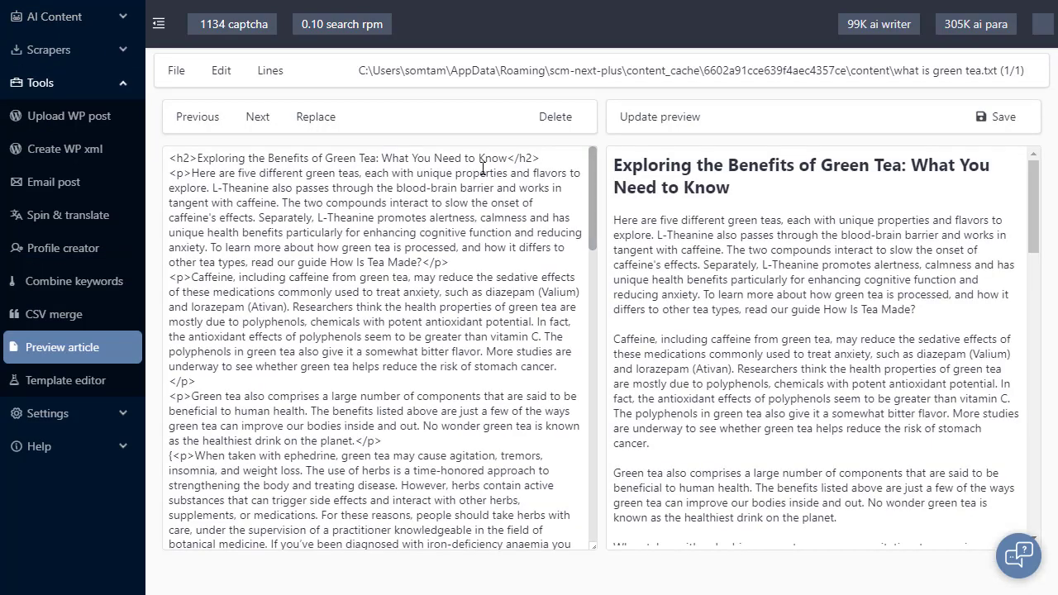
Examine the generated article's h2 heading, inserted paragraphs, h3 subheading and bullet point list
{"action": "left_click_drag", "start_coordinate": [541, 158], "coordinate": [158, 150]}
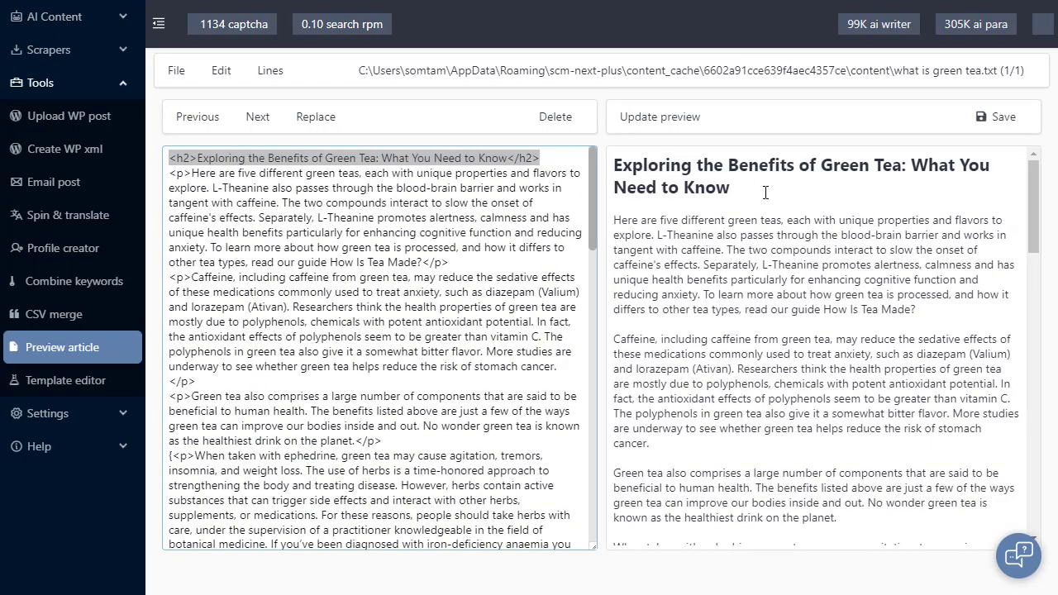
{"action": "left_click_drag", "start_coordinate": [765, 192], "coordinate": [615, 164]}
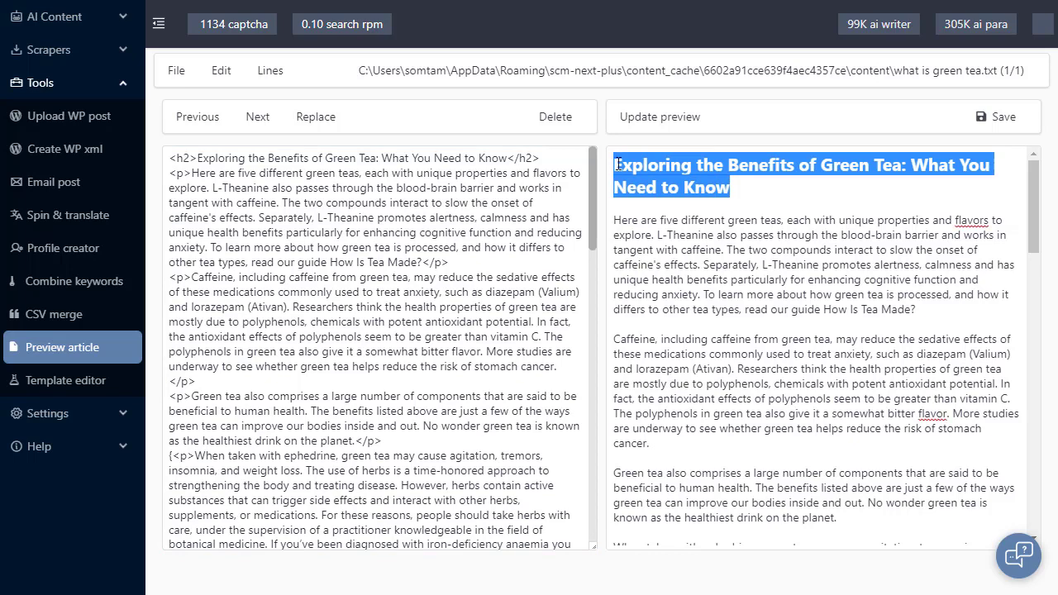
{"action": "left_click", "coordinate": [744, 180]}
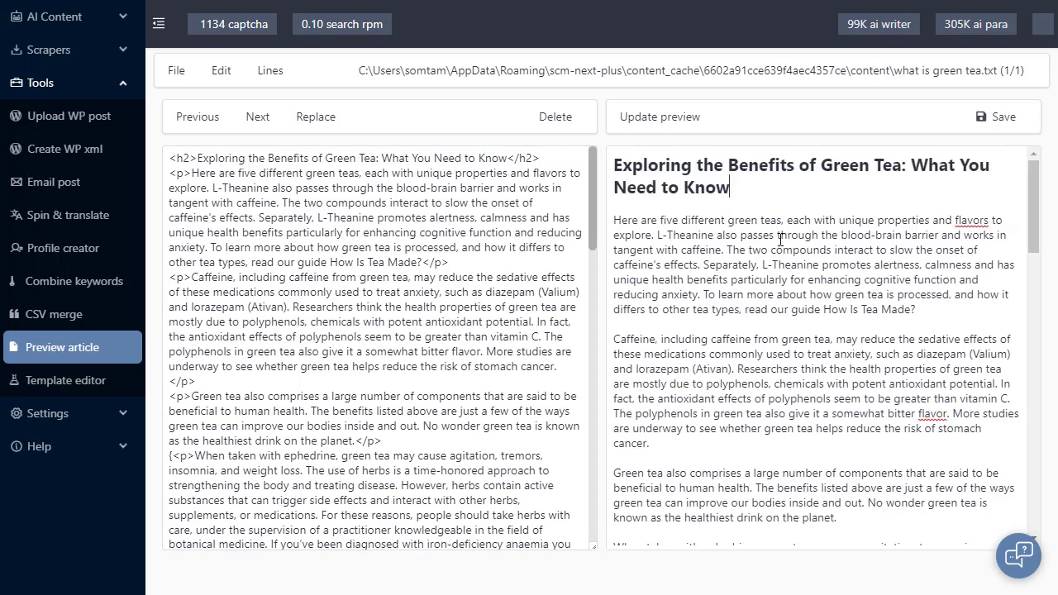
{"action": "left_click_drag", "start_coordinate": [777, 237], "coordinate": [780, 463]}
{"action": "left_click", "coordinate": [790, 386]}
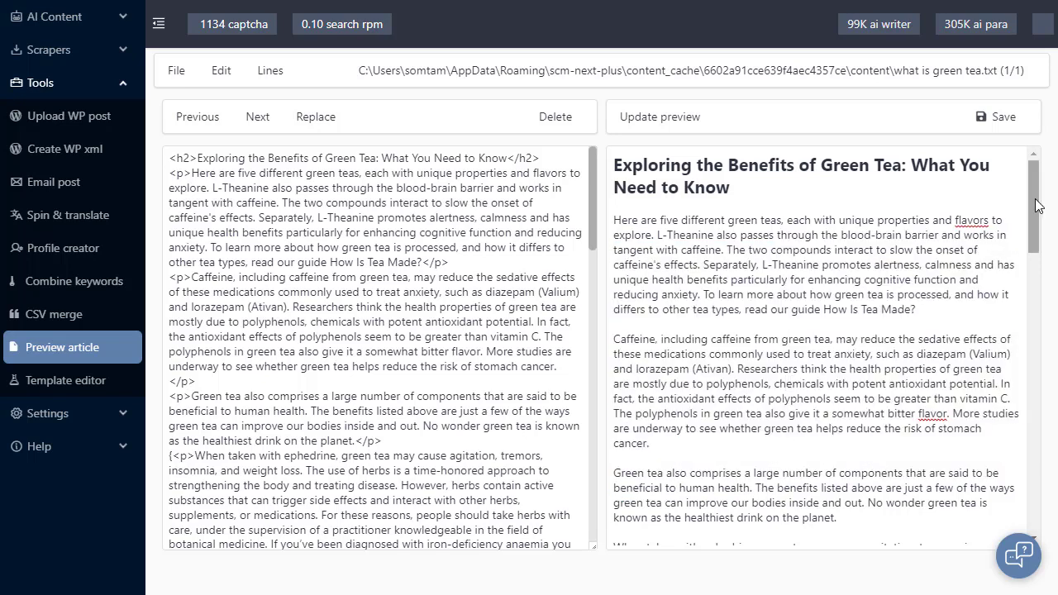
{"action": "left_click_drag", "start_coordinate": [1033, 207], "coordinate": [1032, 477]}
{"action": "triple_click", "coordinate": [616, 299]}
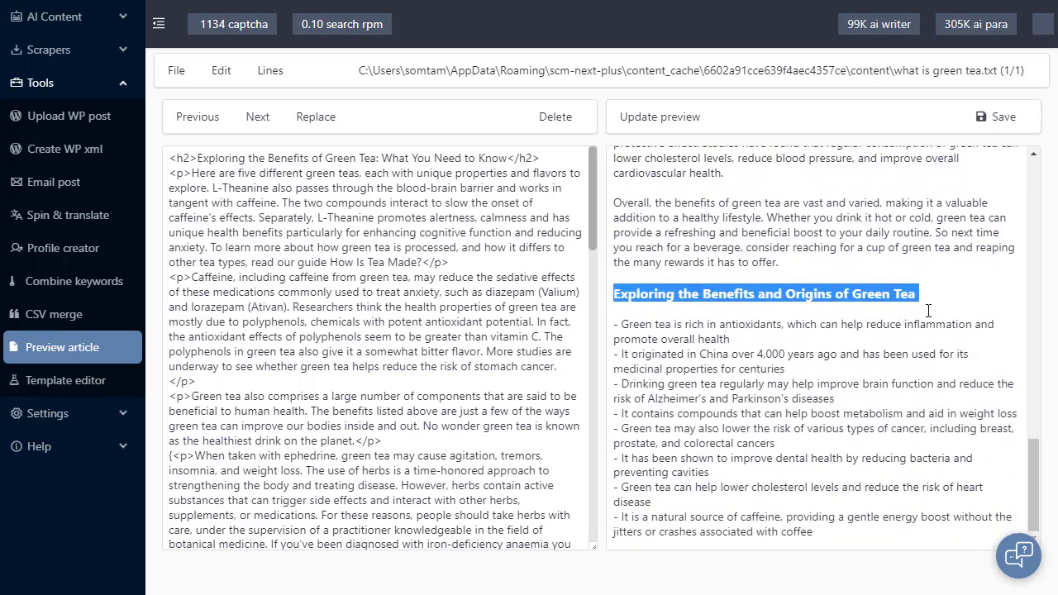
{"action": "left_click", "coordinate": [921, 298]}
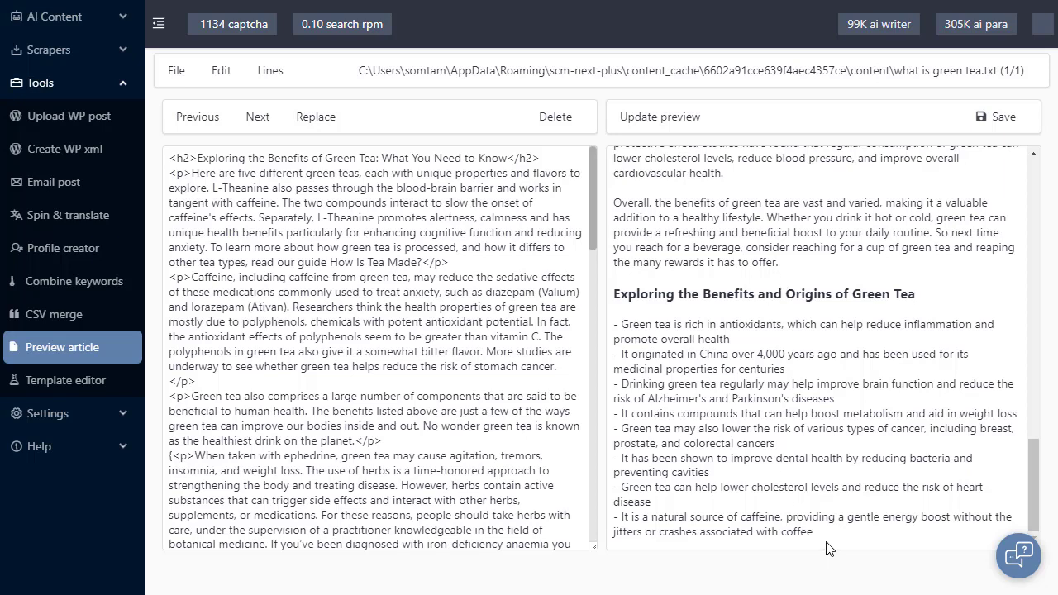
{"action": "left_click_drag", "start_coordinate": [826, 538], "coordinate": [615, 330]}
{"action": "left_click", "coordinate": [670, 340]}
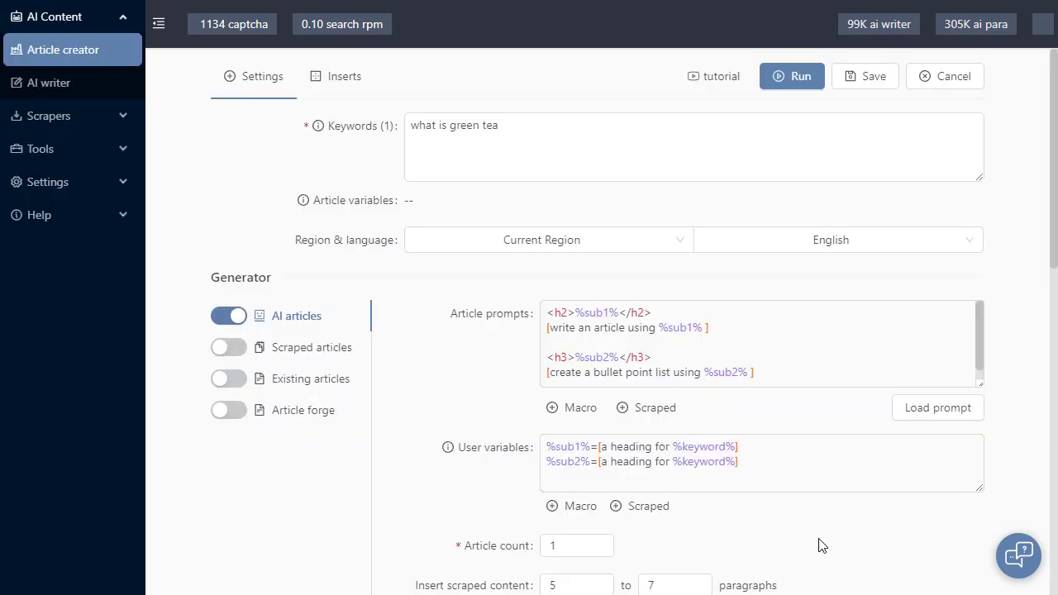
Replace the article prompts with the [img-src-base64:%keyword%] macro and clear the user variables
{"action": "left_click", "coordinate": [830, 361]}
{"action": "key", "text": "ctrl+a"}
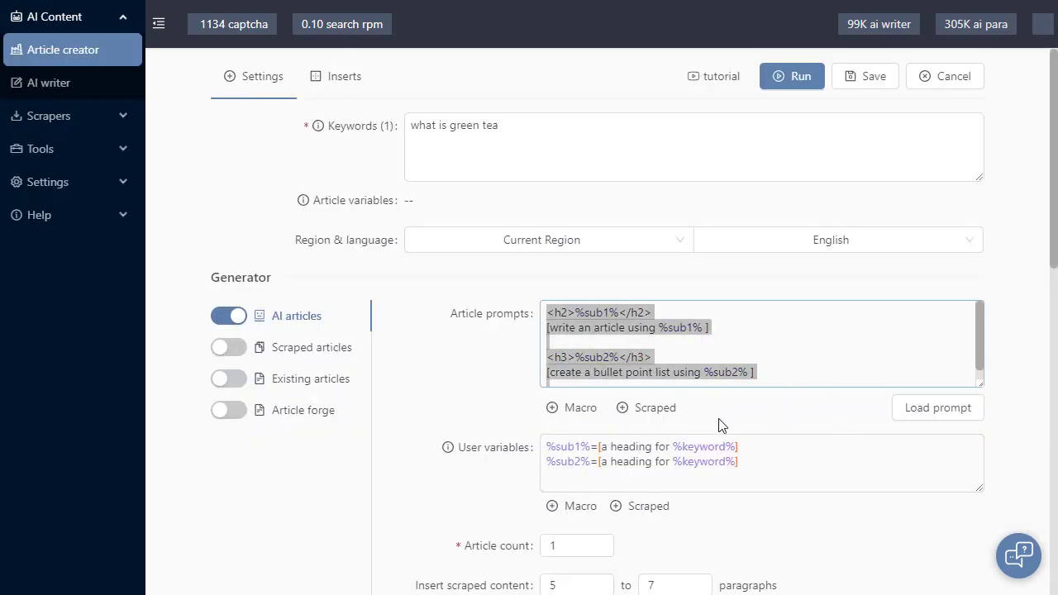
{"action": "key", "text": "BackSpace"}
{"action": "left_click", "coordinate": [553, 409]}
{"action": "left_click", "coordinate": [619, 539]}
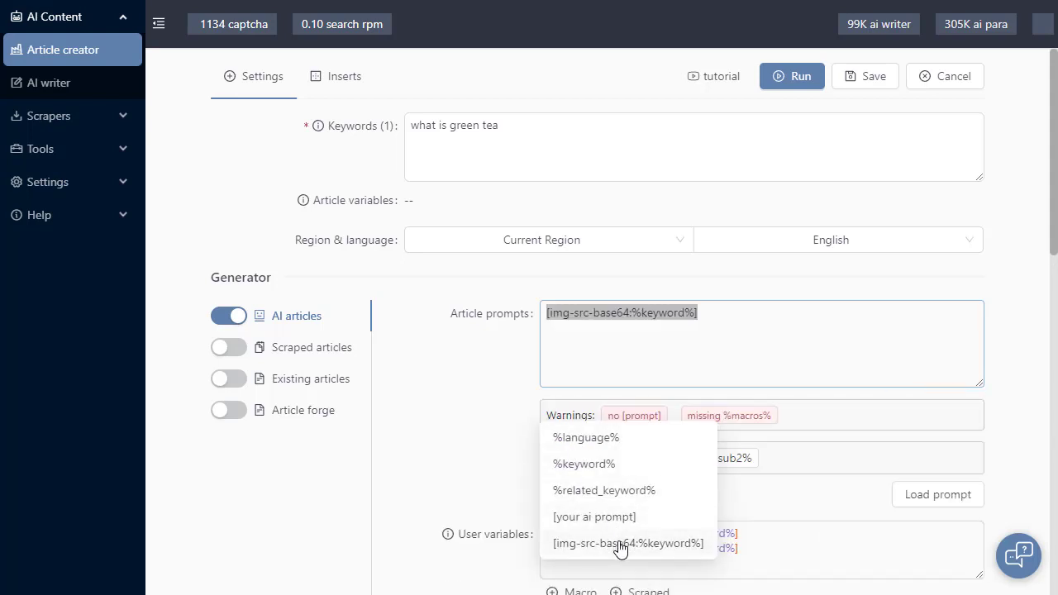
{"action": "left_click", "coordinate": [592, 314]}
{"action": "left_click", "coordinate": [488, 359]}
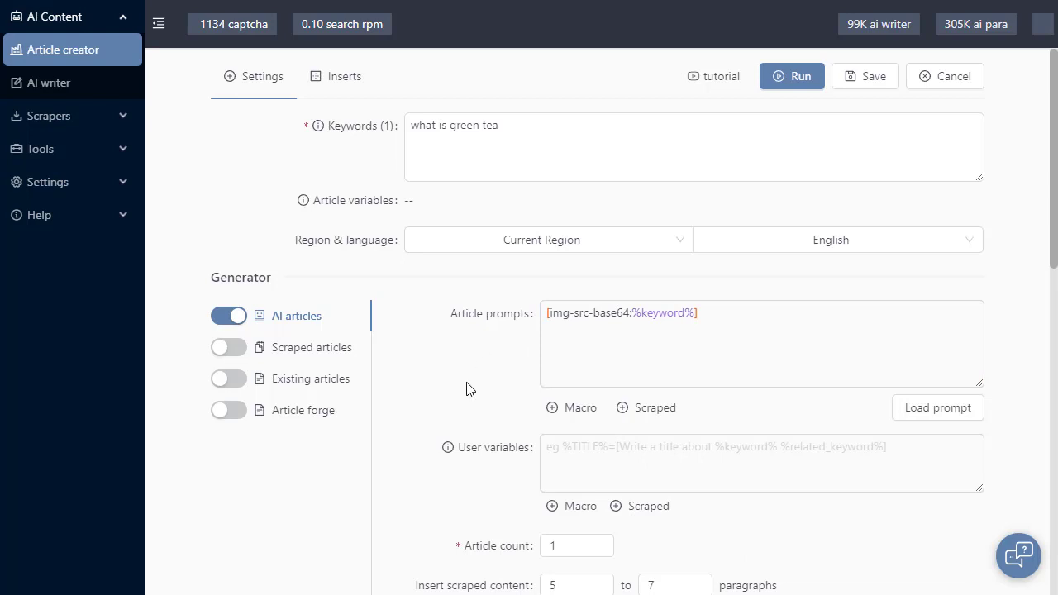
{"action": "left_click_drag", "start_coordinate": [634, 318], "coordinate": [548, 314]}
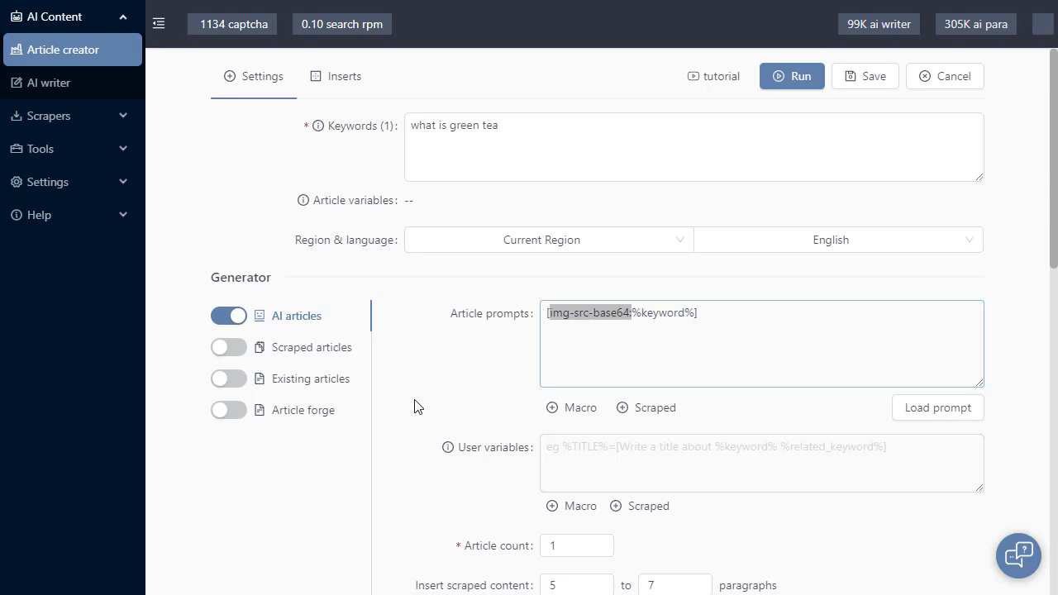
{"action": "left_click", "coordinate": [415, 400]}
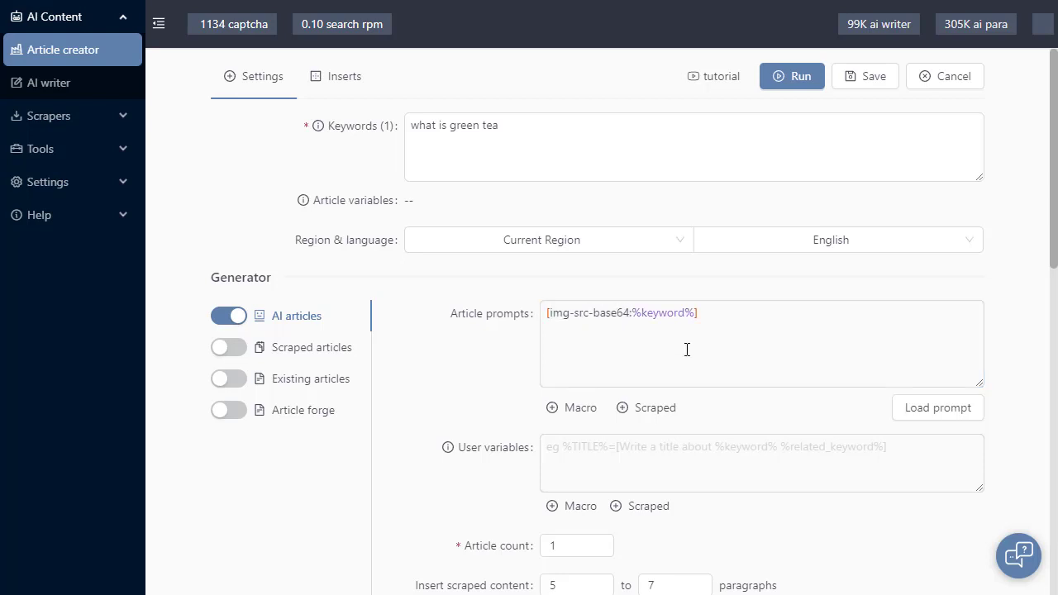
{"action": "left_click_drag", "start_coordinate": [694, 314], "coordinate": [632, 314]}
{"action": "left_click", "coordinate": [653, 345]}
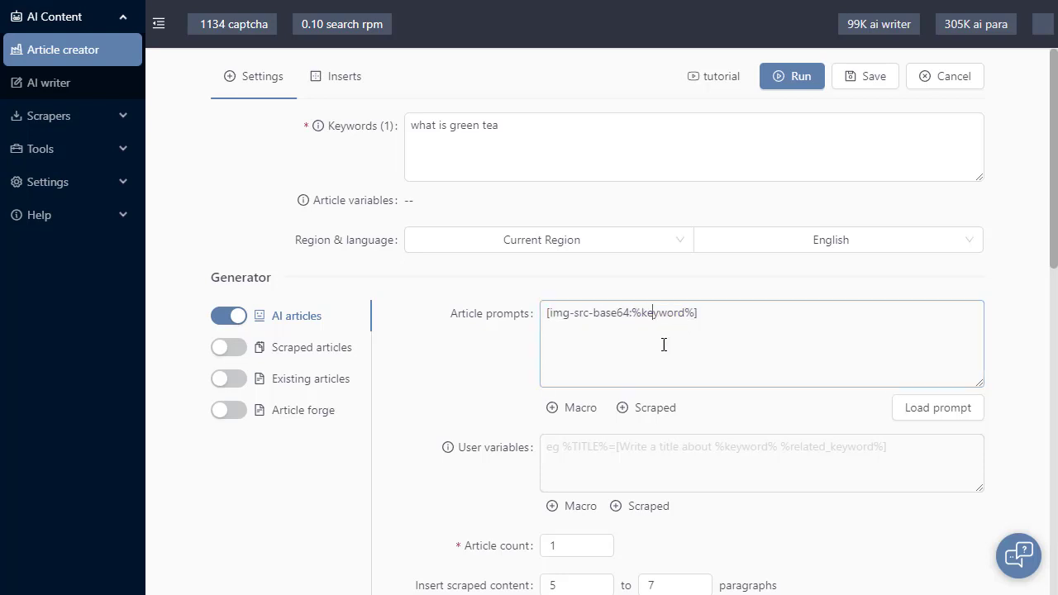
{"action": "left_click", "coordinate": [468, 377]}
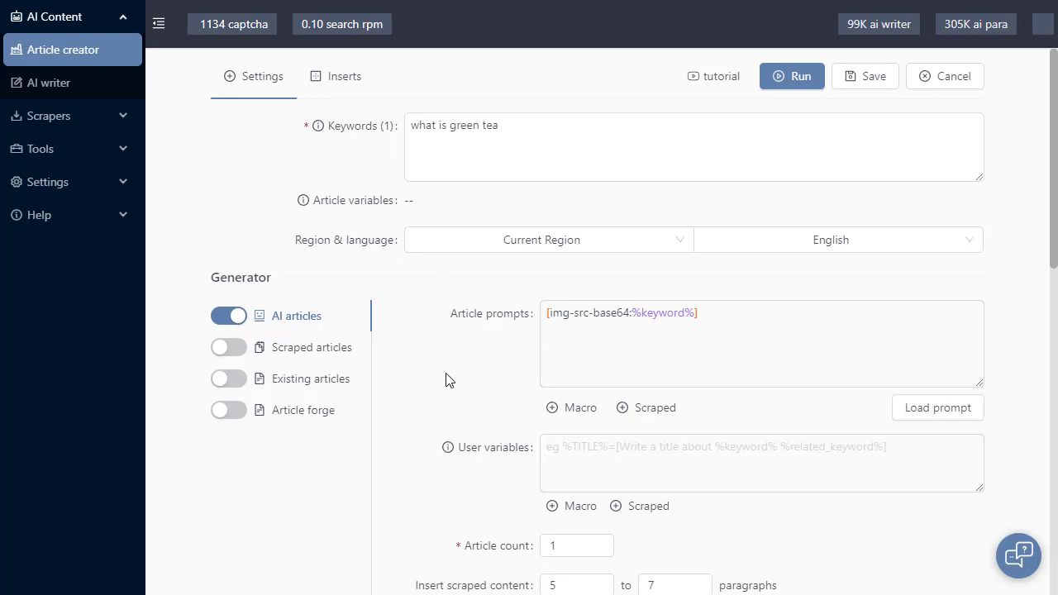
Wrap the image macro in an HTML image tag so the prompt reads <img src='[img-src-base64:%keyword%]' />
{"action": "left_click", "coordinate": [586, 312]}
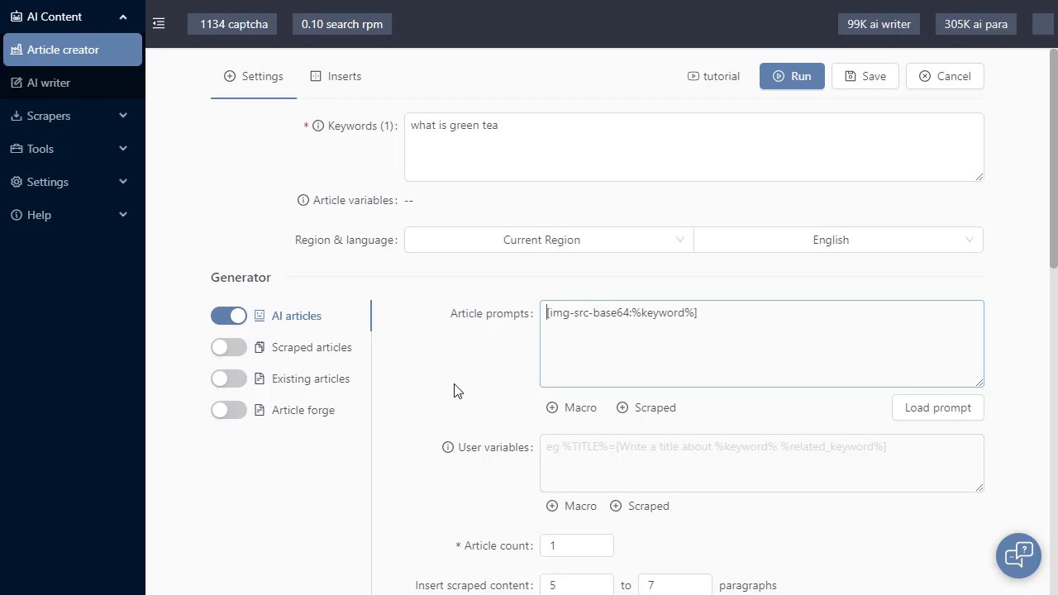
{"action": "type", "text": "<img"}
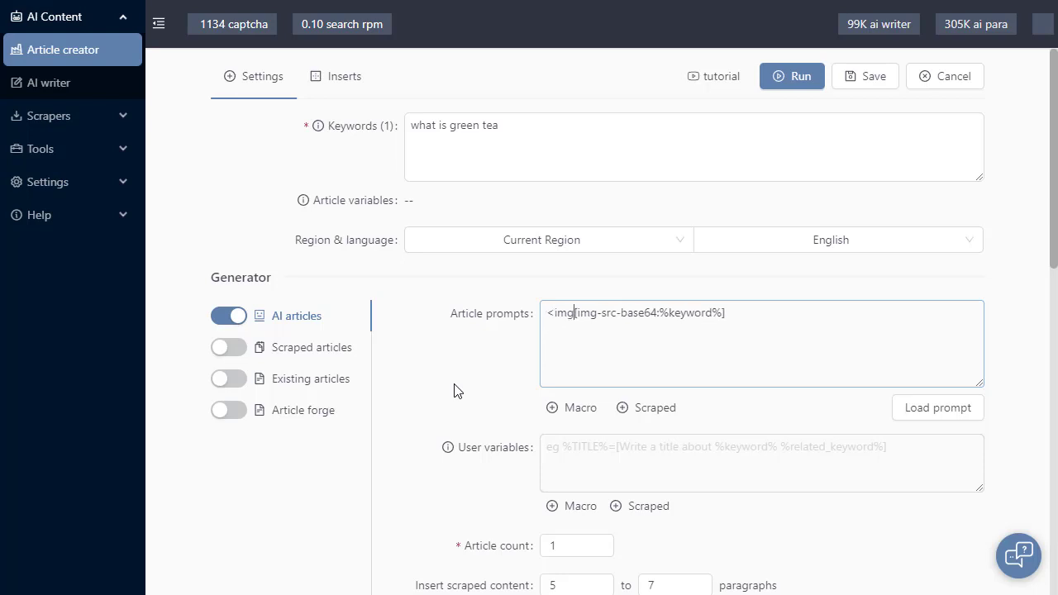
{"action": "key", "text": "End"}
{"action": "key", "text": "Right"}
{"action": "key", "text": "Right"}
{"action": "key", "text": "Right"}
{"action": "key", "text": "Right"}
{"action": "type", "text": "sr"}
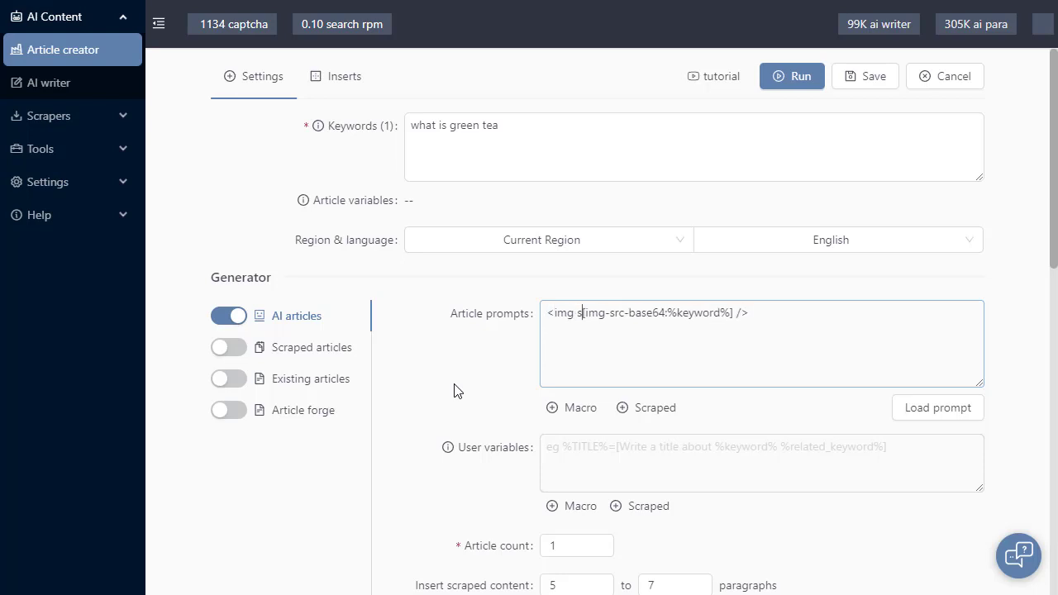
{"action": "type", "text": "c=\""}
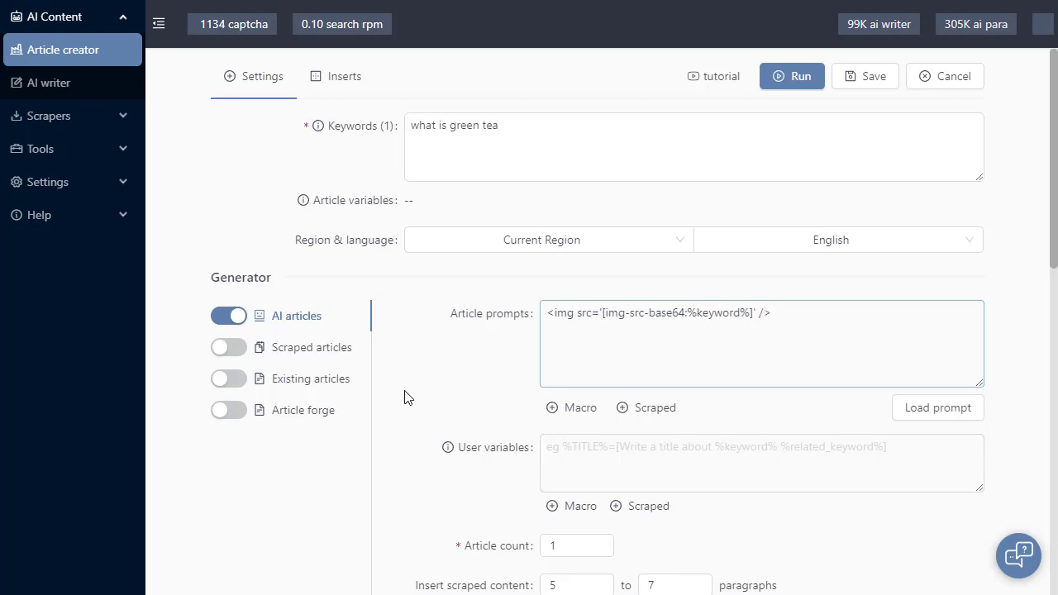
{"action": "double_click", "coordinate": [664, 313]}
{"action": "left_click", "coordinate": [677, 363]}
{"action": "left_click", "coordinate": [551, 413]}
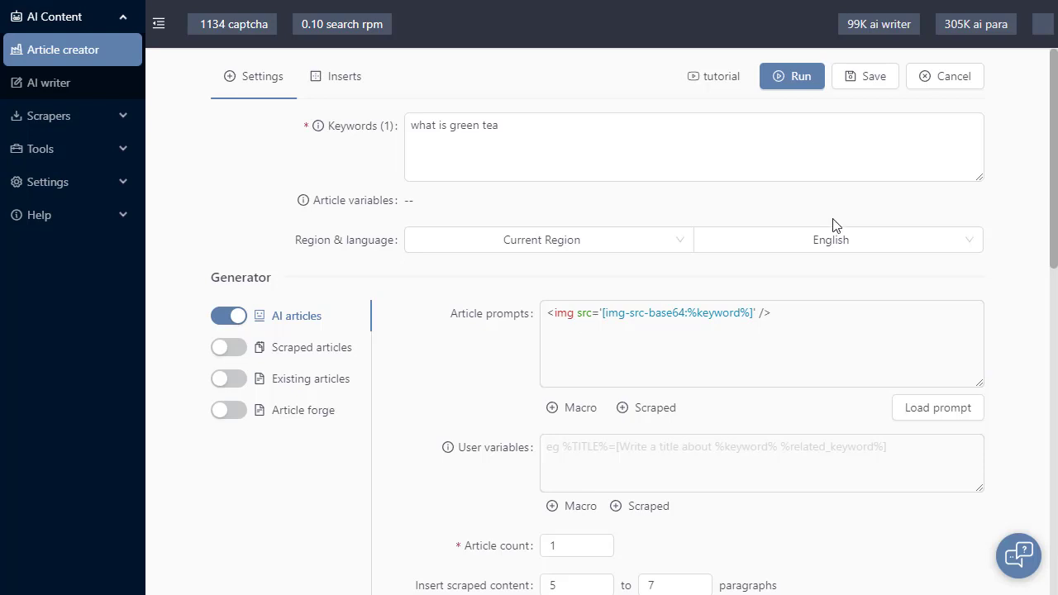
Run the task with the image prompt and open its generated output in the preview
{"action": "left_click", "coordinate": [800, 76]}
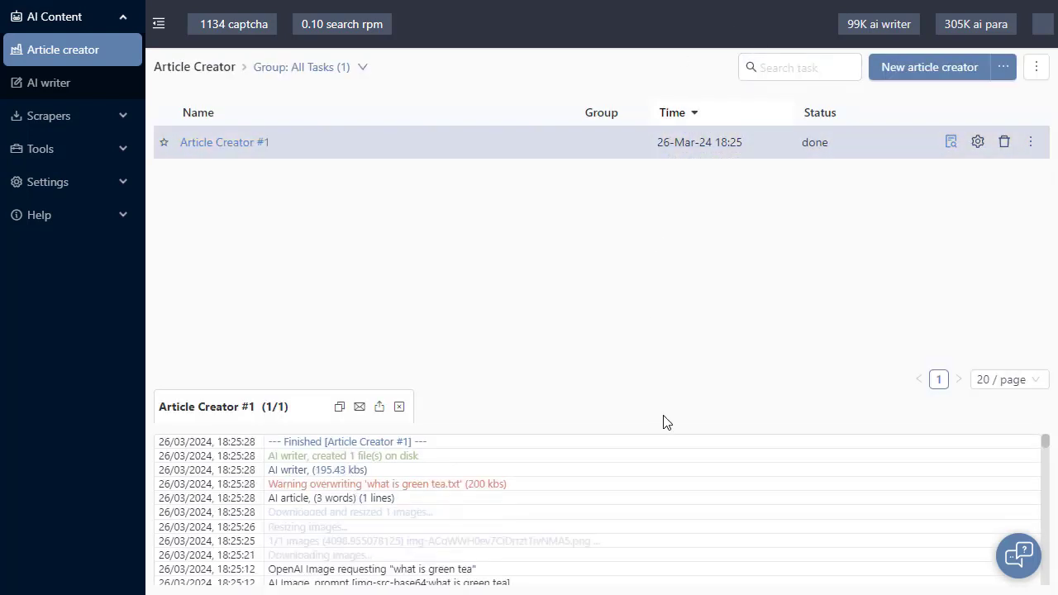
{"action": "left_click", "coordinate": [951, 143]}
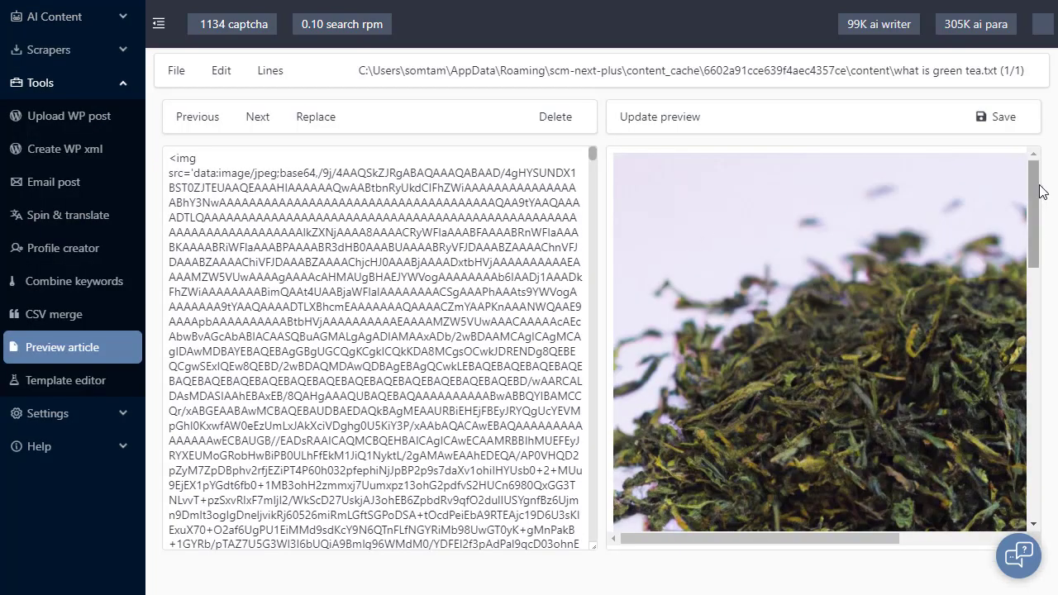
Examine the output's img tag and base64 source code, plus the rendered image and the text below it
{"action": "left_click_drag", "start_coordinate": [1034, 190], "coordinate": [1005, 278]}
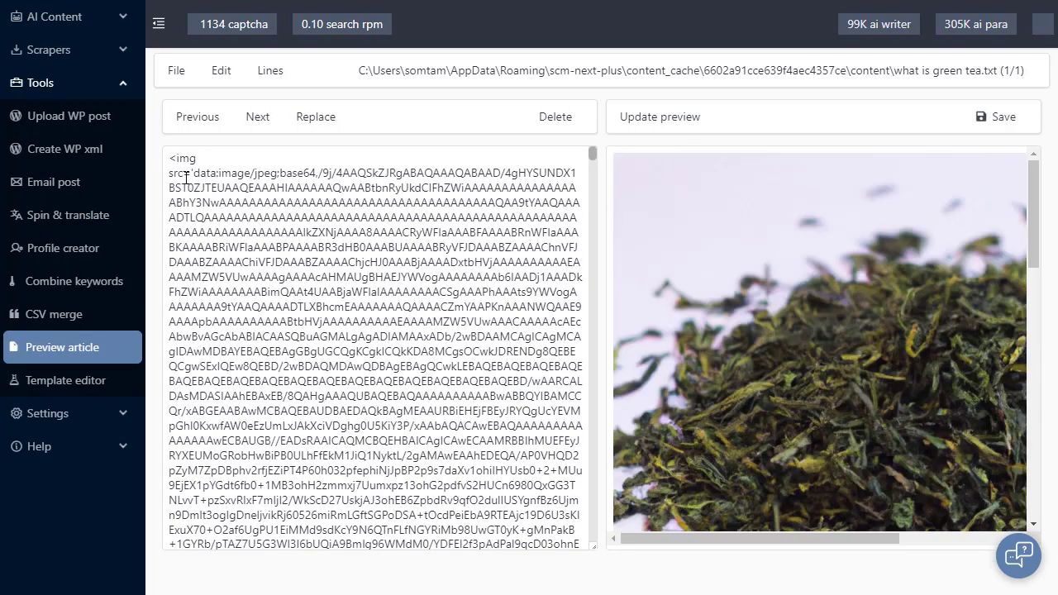
{"action": "left_click_drag", "start_coordinate": [169, 173], "coordinate": [195, 173]}
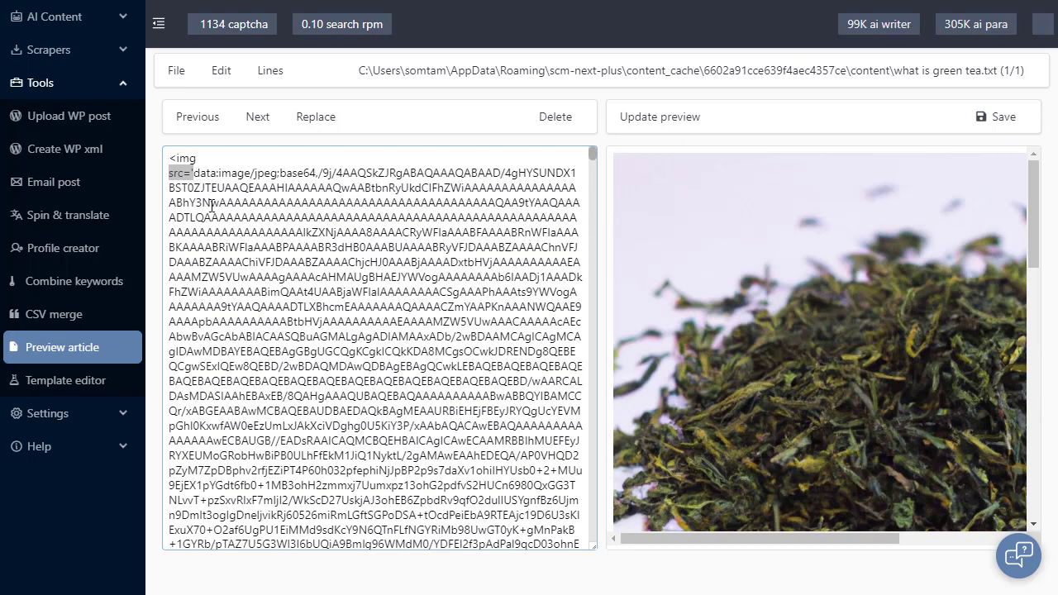
{"action": "left_click", "coordinate": [210, 203]}
{"action": "left_click_drag", "start_coordinate": [195, 173], "coordinate": [520, 505]}
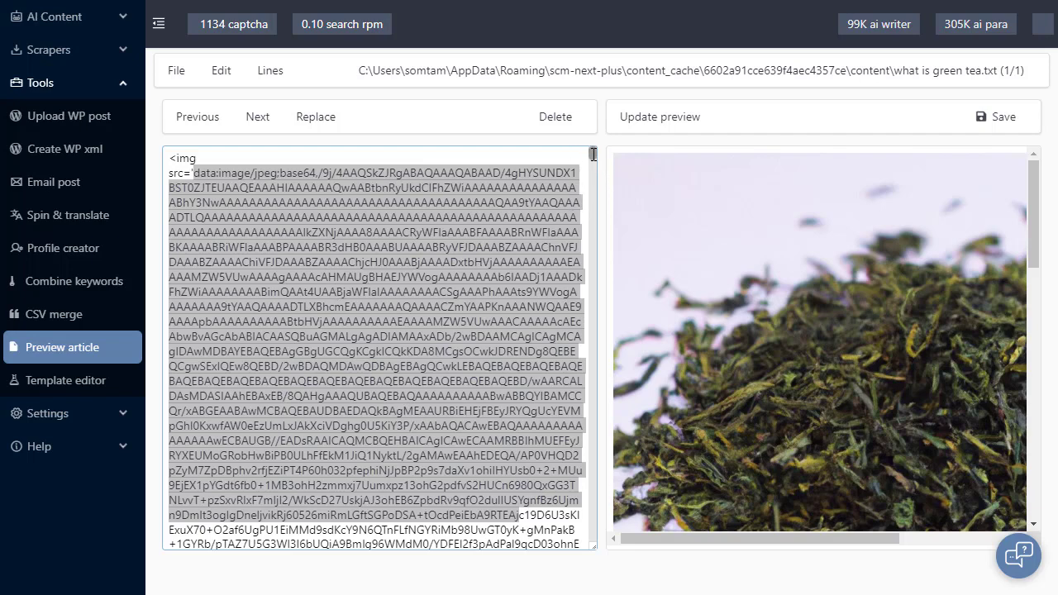
{"action": "left_click", "coordinate": [190, 174]}
{"action": "left_click_drag", "start_coordinate": [170, 159], "coordinate": [191, 171]}
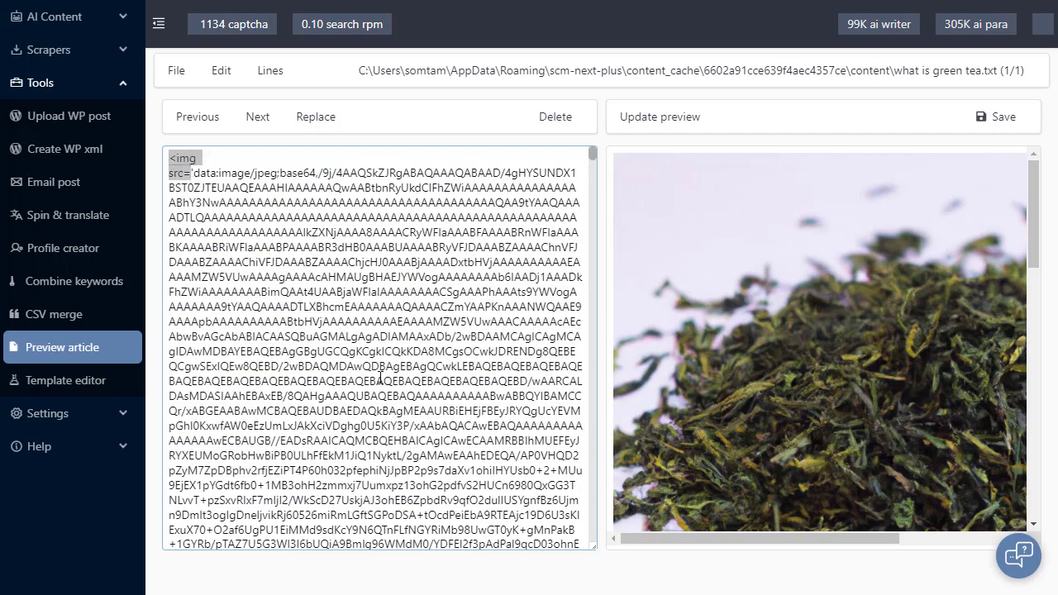
{"action": "left_click", "coordinate": [362, 275]}
{"action": "mouse_move", "coordinate": [593, 155]}
{"action": "left_mouse_down"}
{"action": "mouse_move", "coordinate": [594, 407]}
{"action": "mouse_move", "coordinate": [592, 151]}
{"action": "left_mouse_up"}
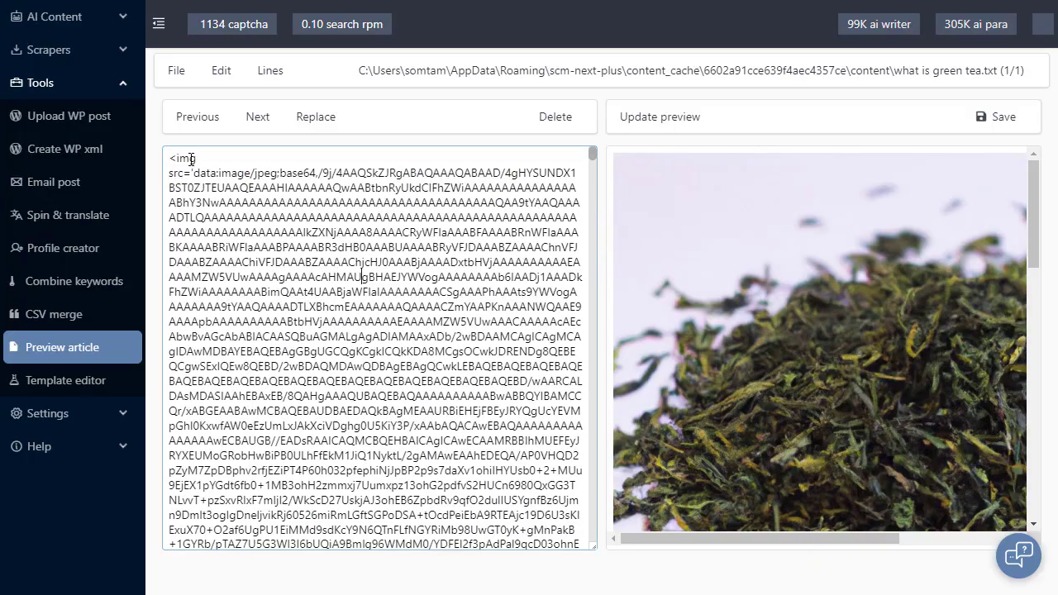
{"action": "triple_click", "coordinate": [191, 158]}
{"action": "left_click", "coordinate": [261, 188]}
{"action": "left_click_drag", "start_coordinate": [1033, 185], "coordinate": [1001, 462]}
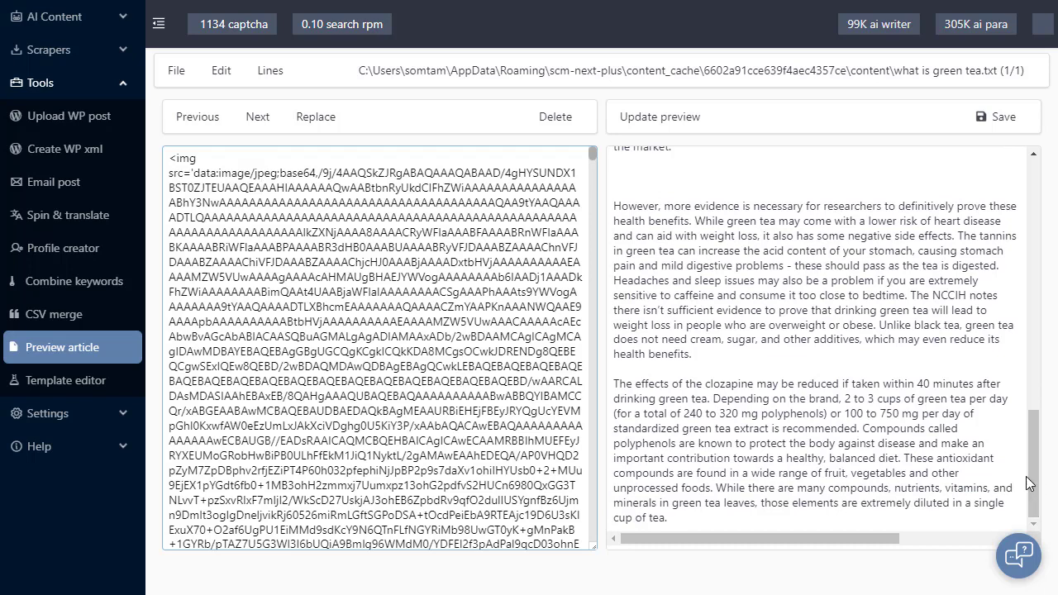